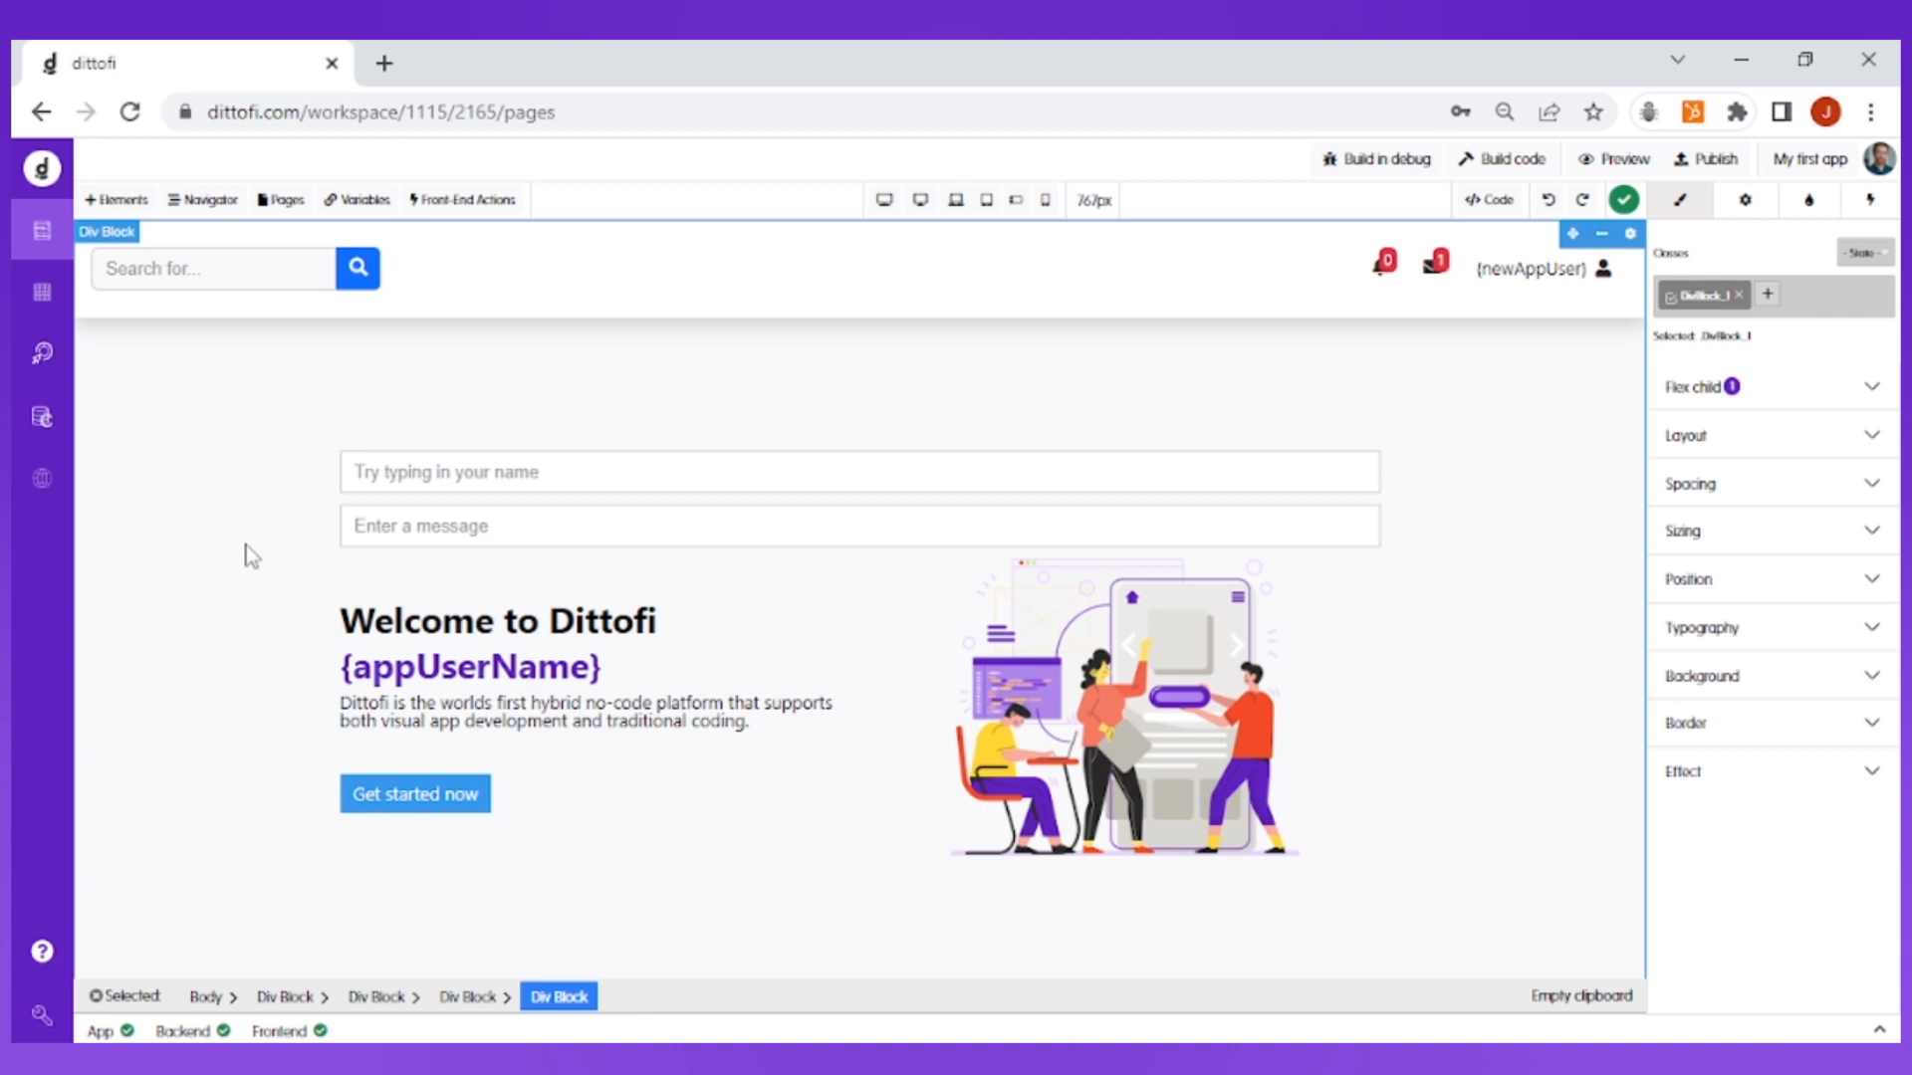
Step: Add a Single line text field named username to the users table
{"action": "left_click", "coordinate": [44, 311]}
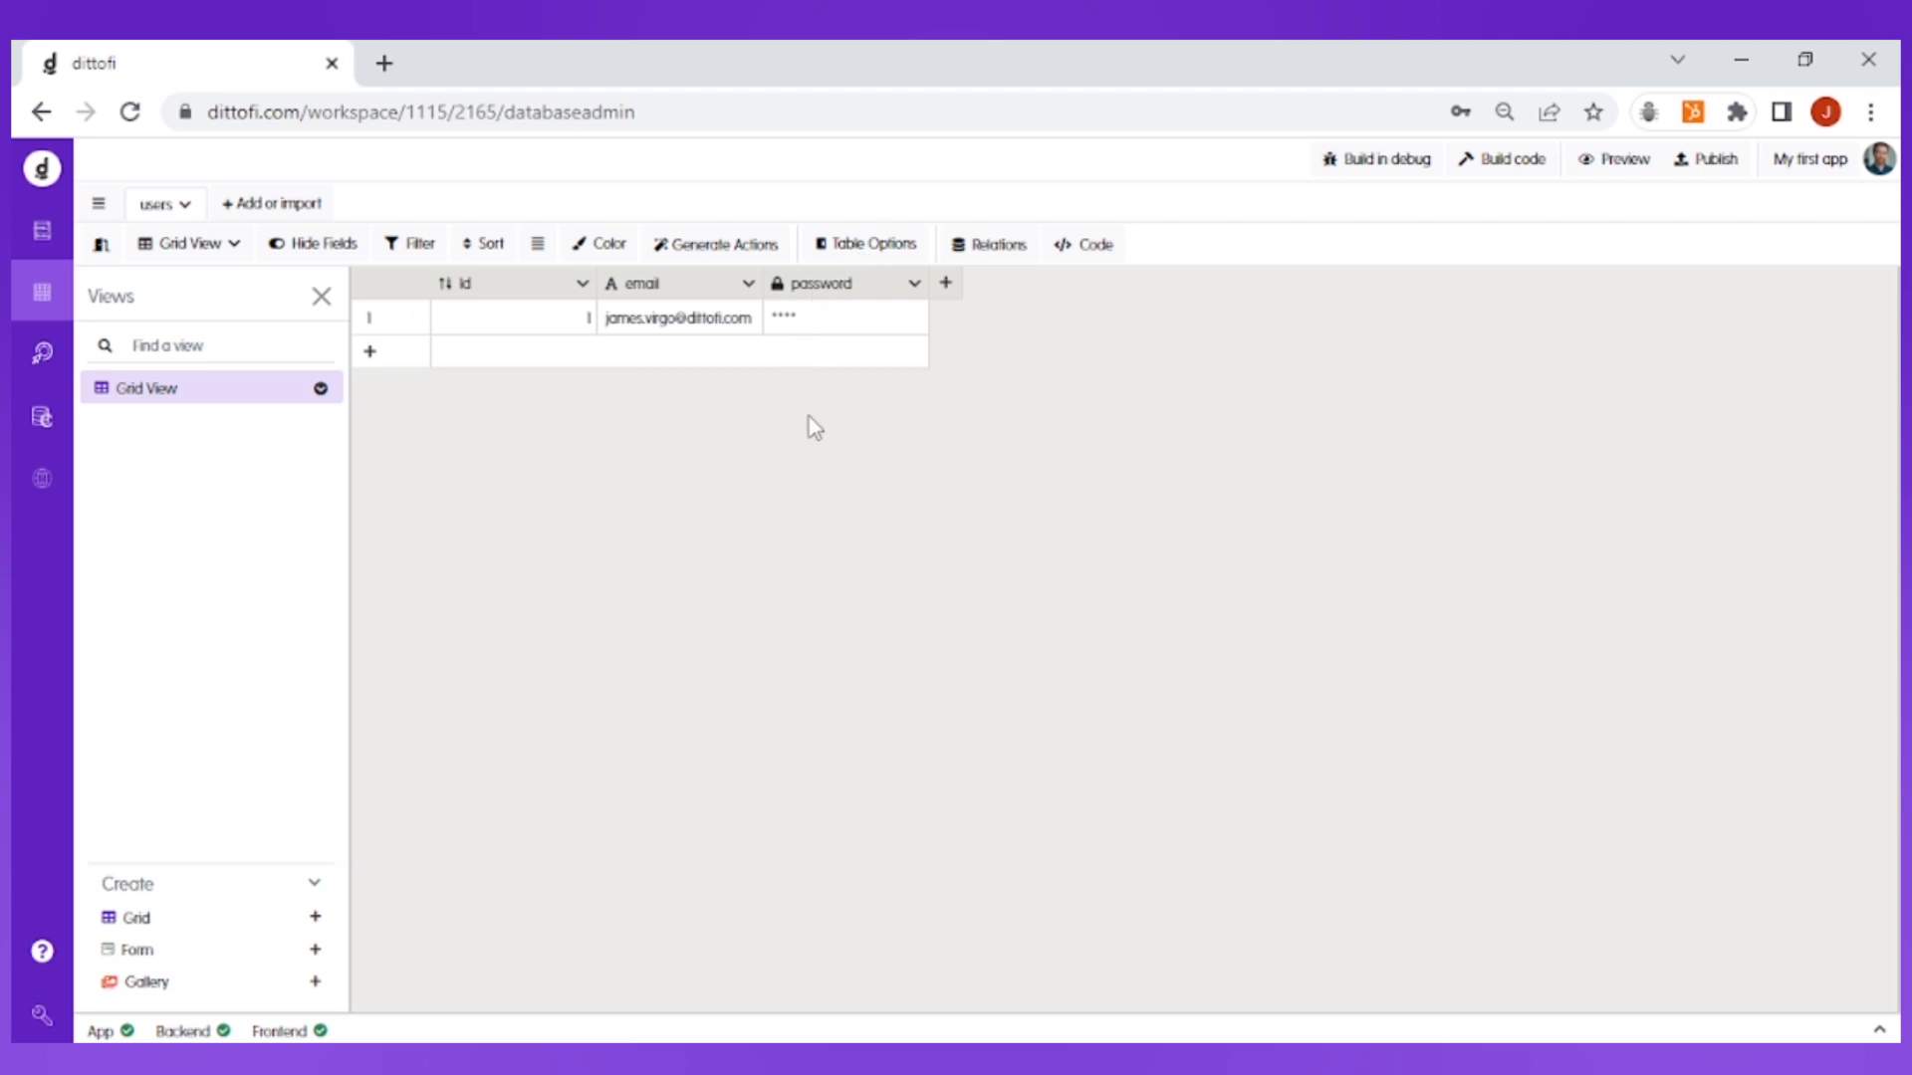
{"action": "left_click", "coordinate": [946, 284]}
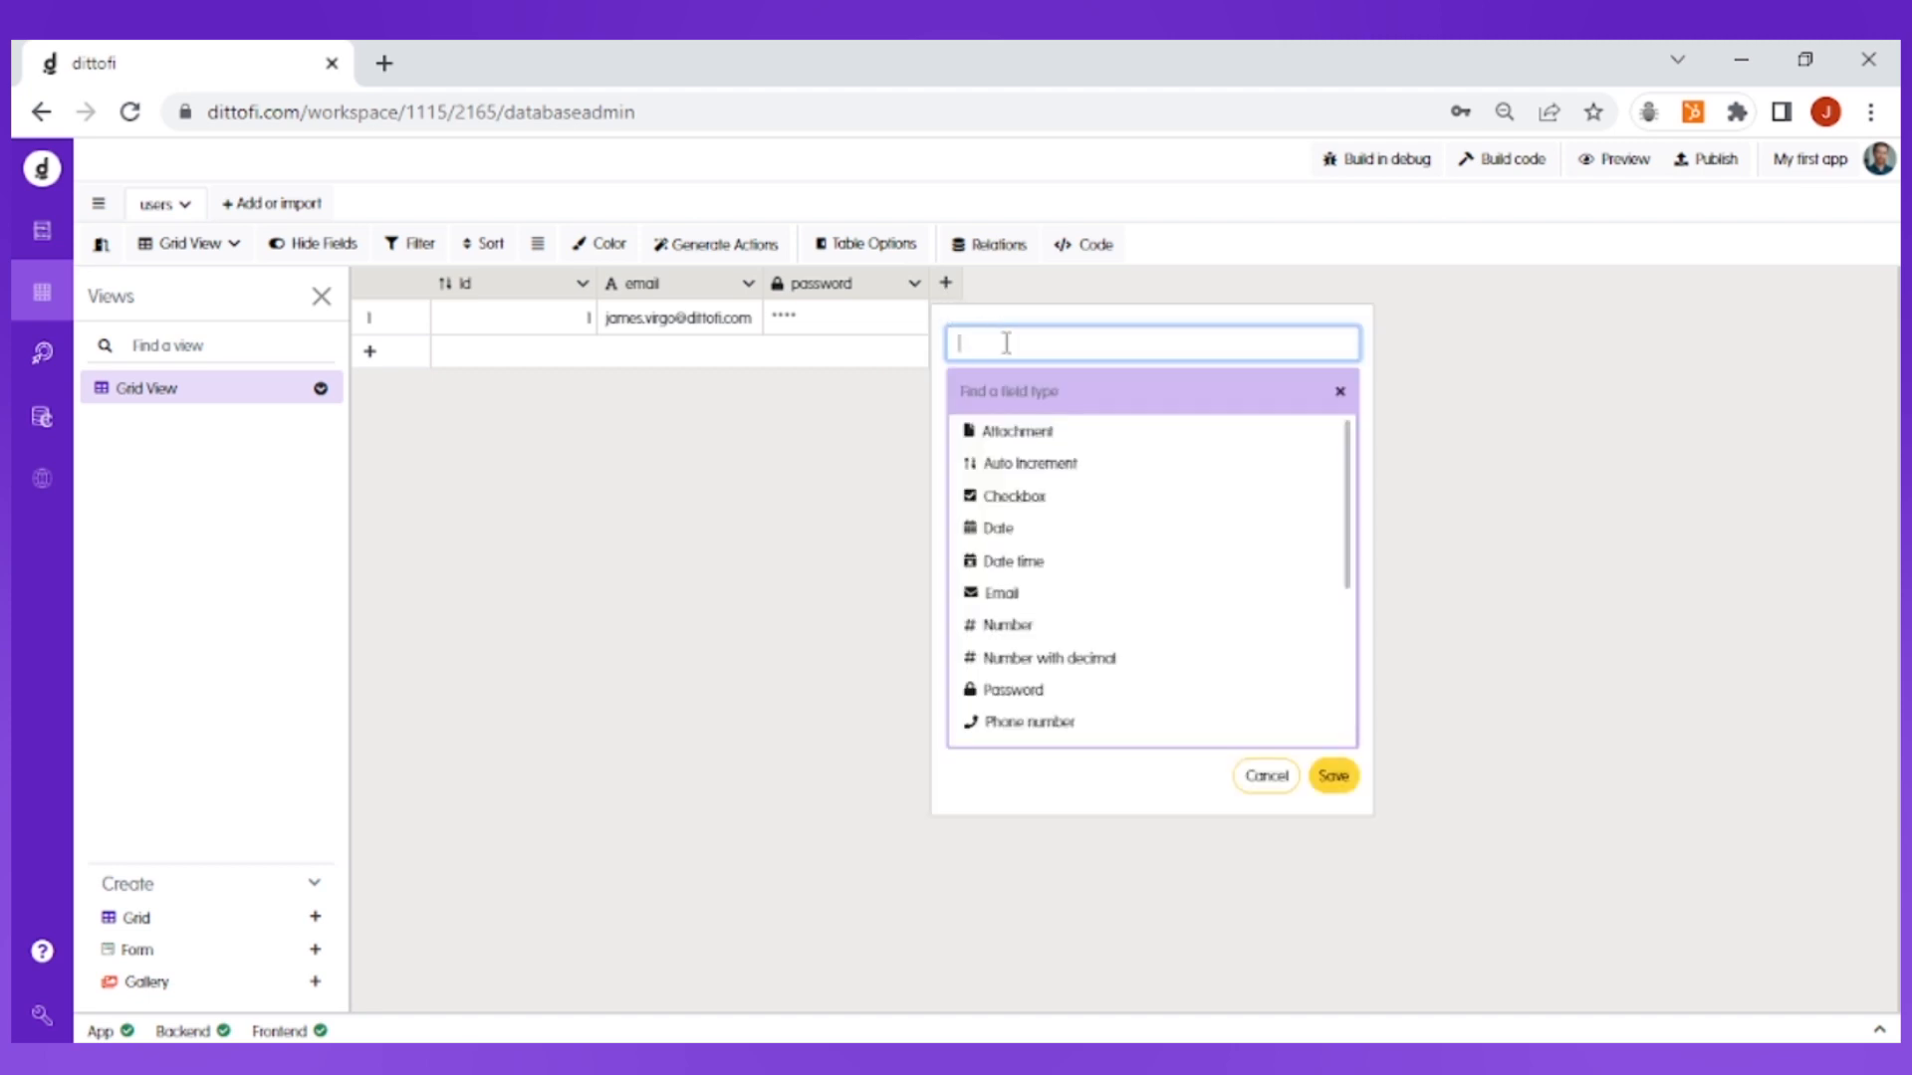
{"action": "type", "text": "username"}
{"action": "left_click", "coordinate": [1037, 391]}
{"action": "scroll", "coordinate": [1089, 680], "scroll_direction": "down", "scroll_amount": 3}
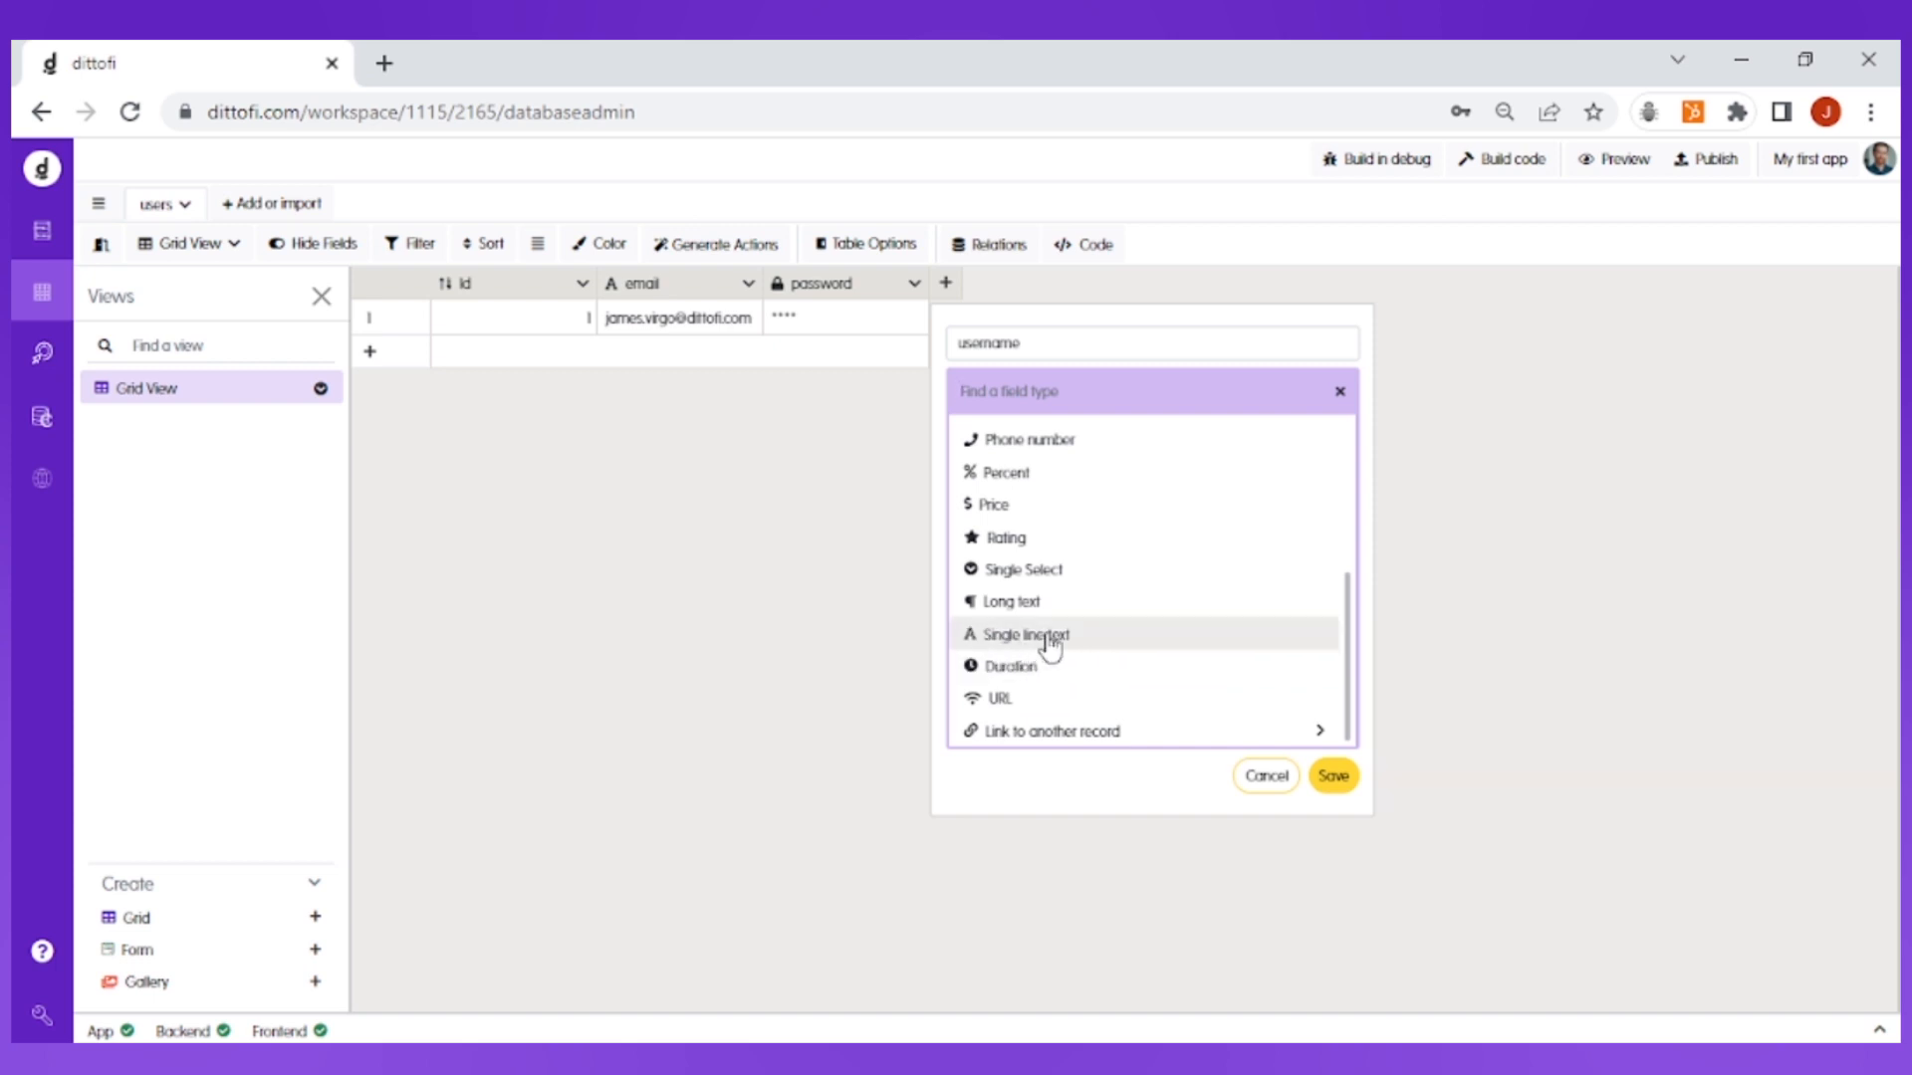
{"action": "left_click", "coordinate": [1050, 637]}
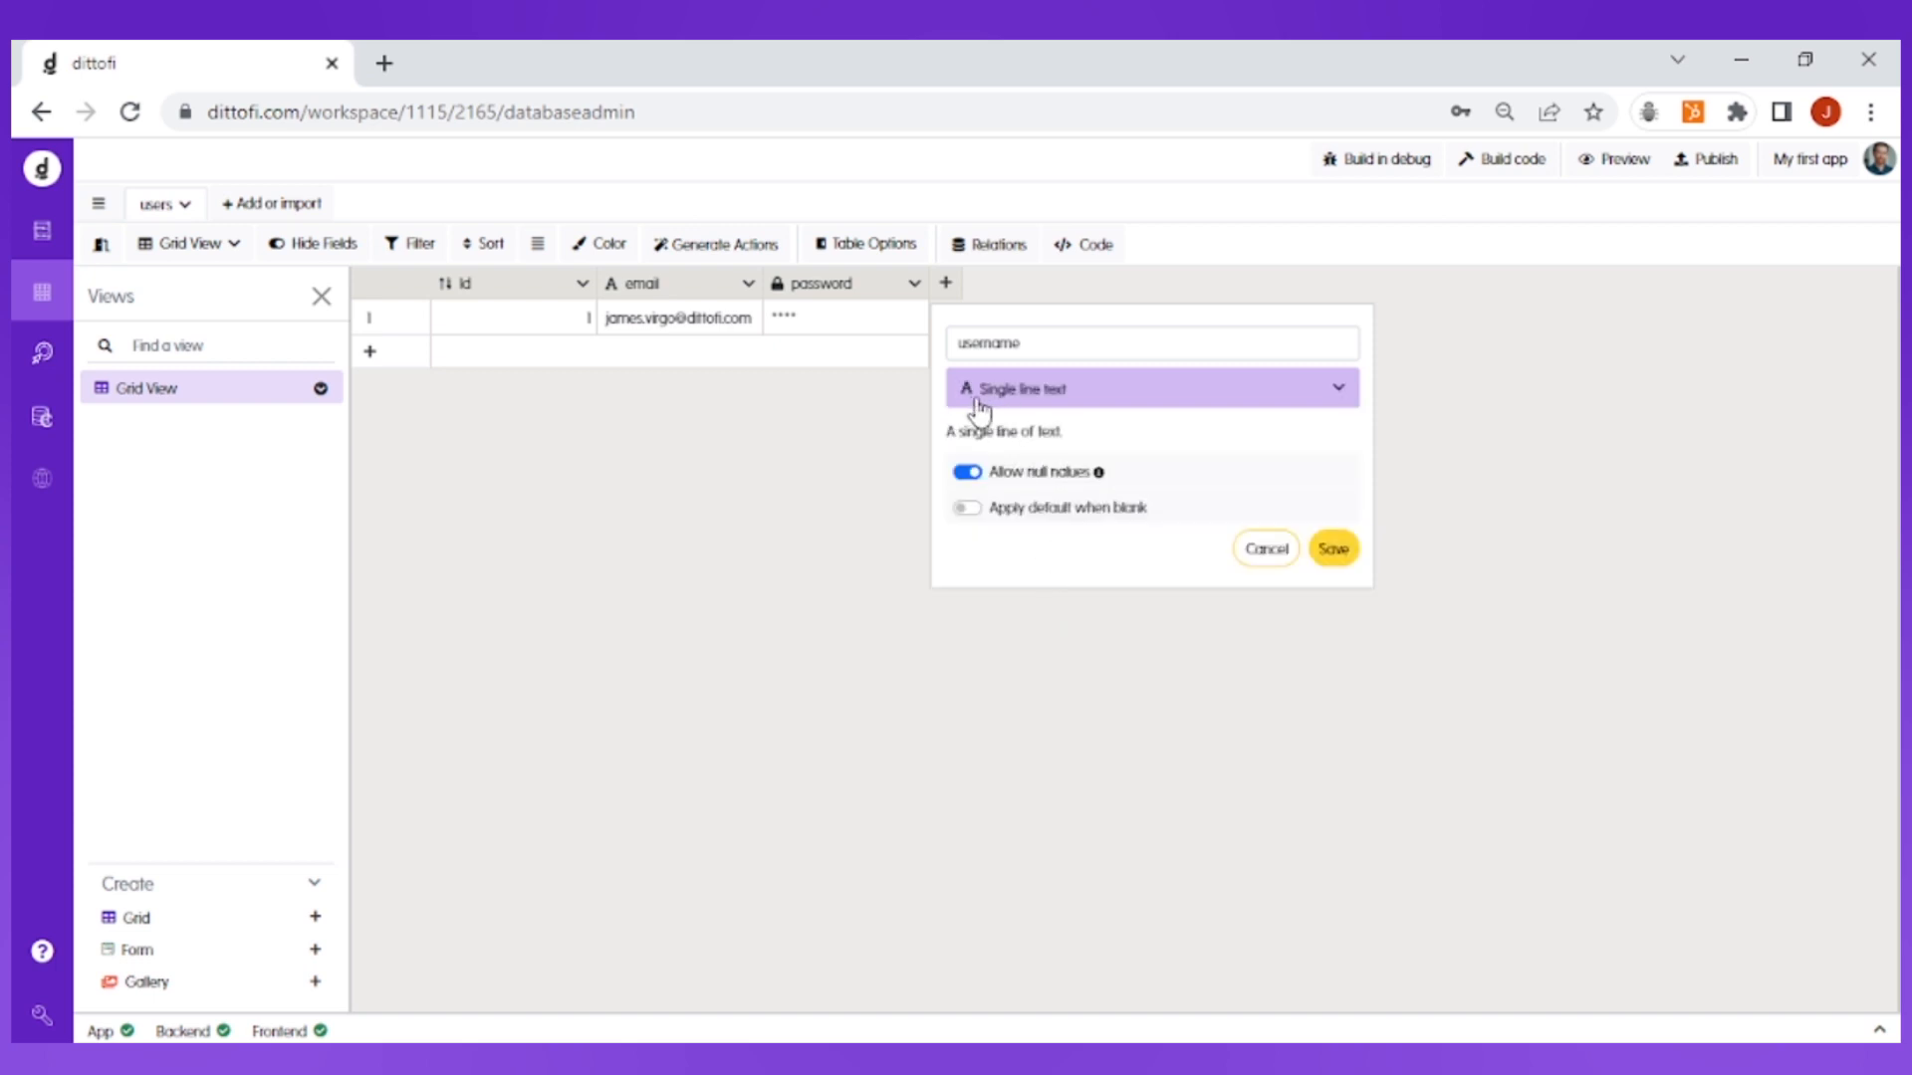
{"action": "left_click", "coordinate": [1334, 553]}
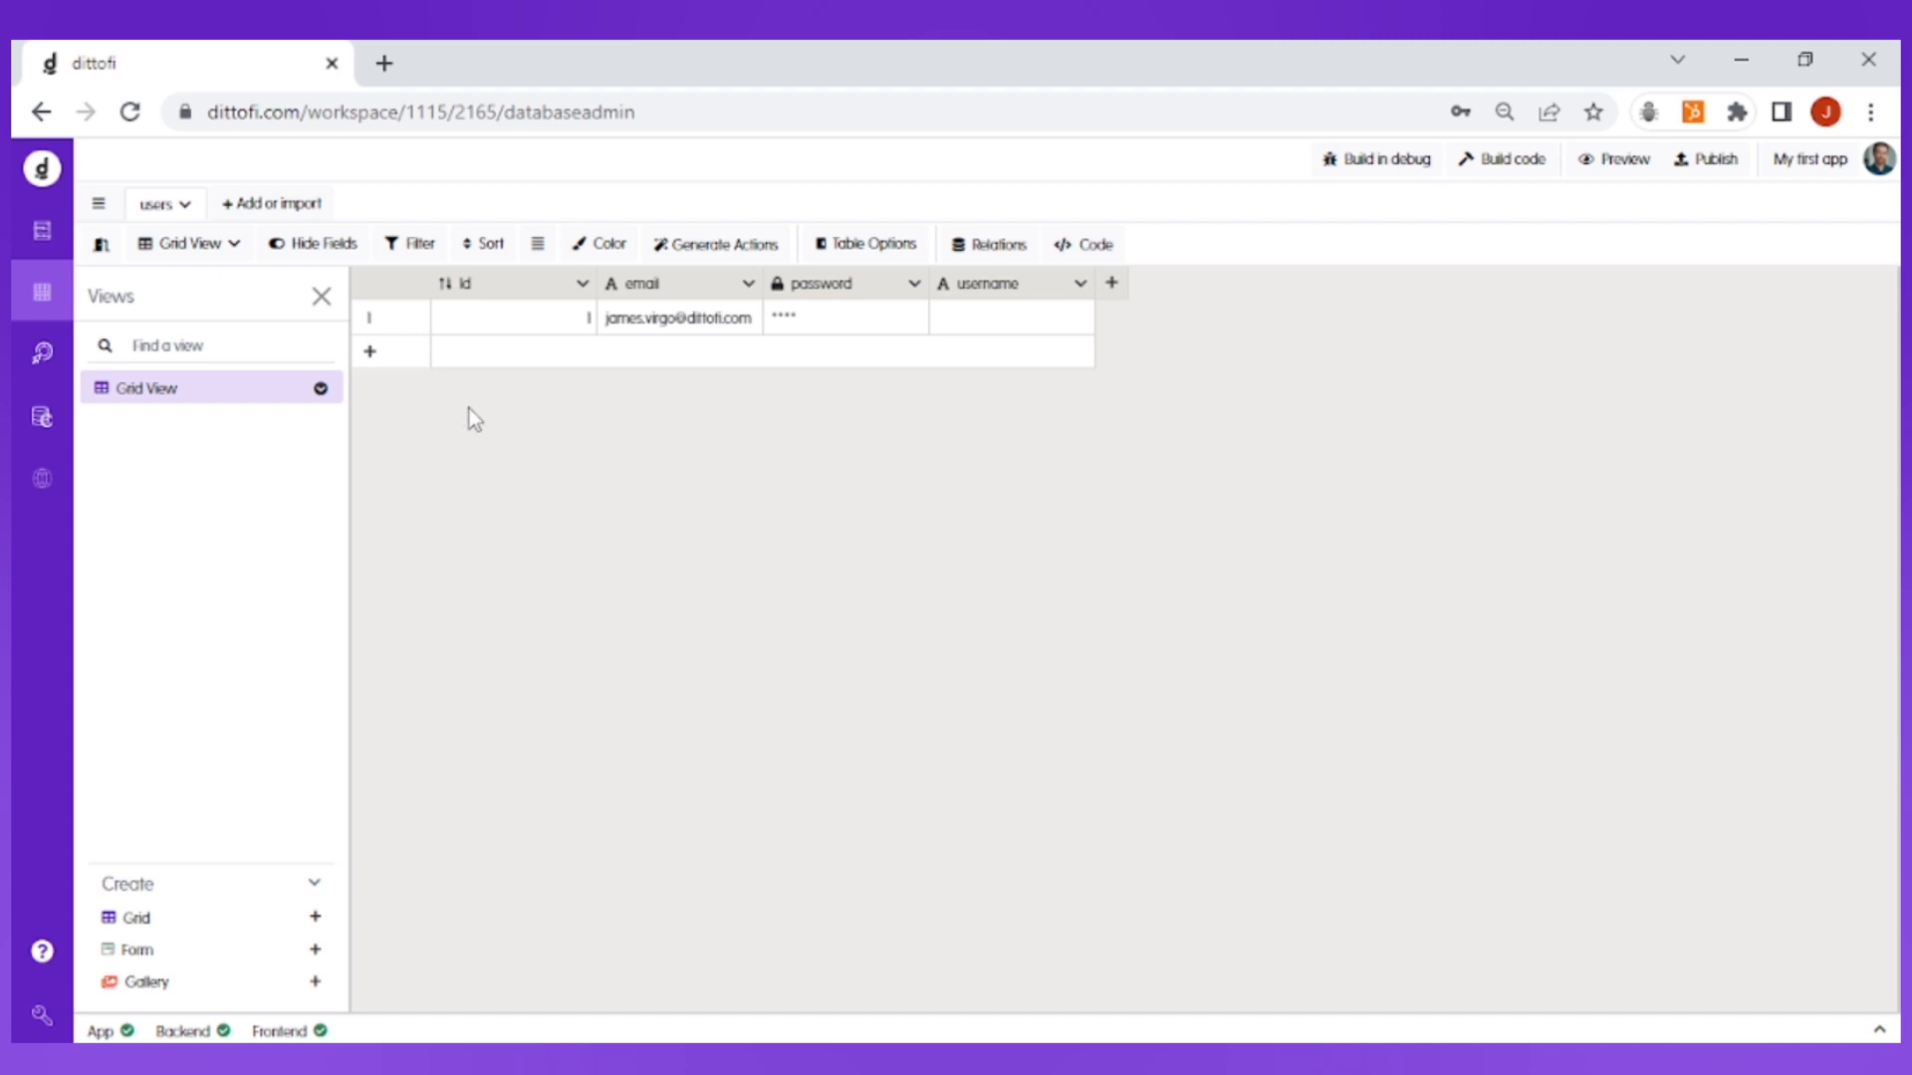
Step: Import the CSV file Employee Data - Sheet1.csv as a new table
{"action": "left_click", "coordinate": [289, 210]}
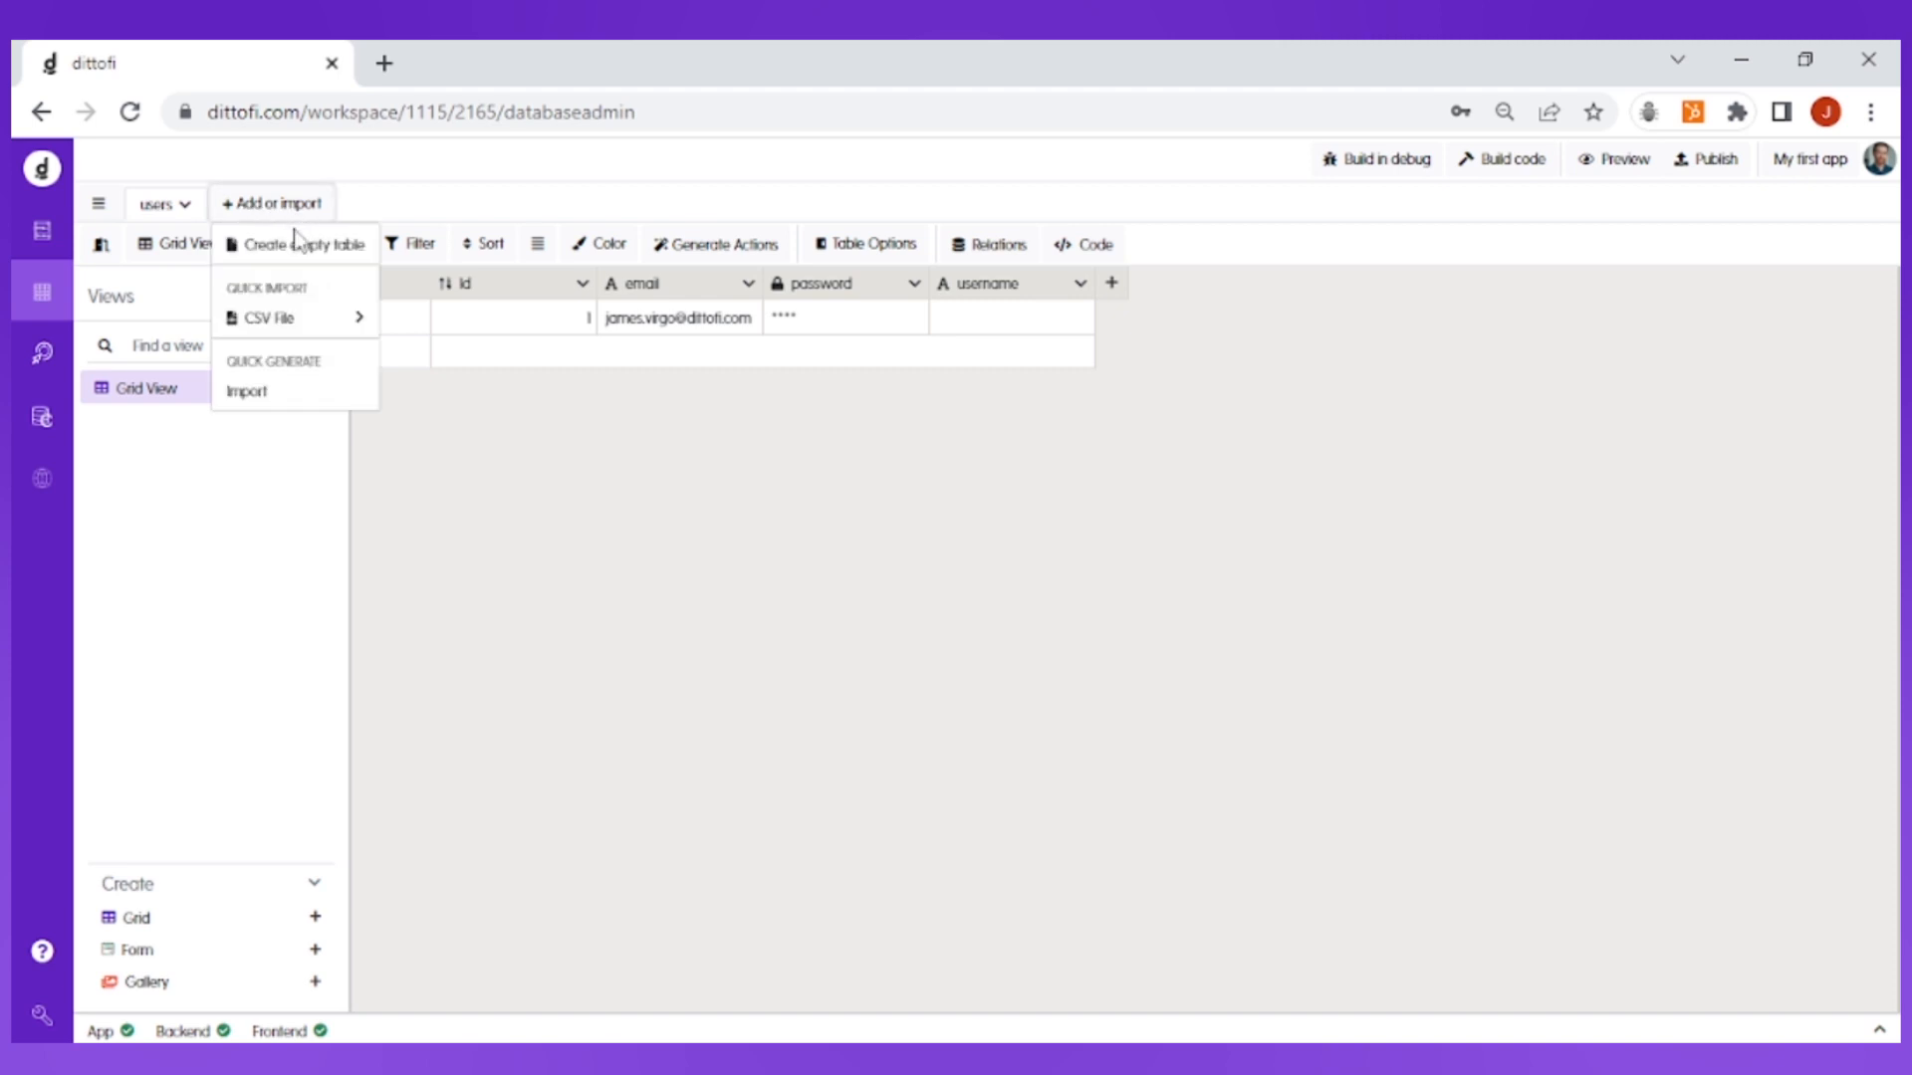
{"action": "left_click", "coordinate": [304, 331]}
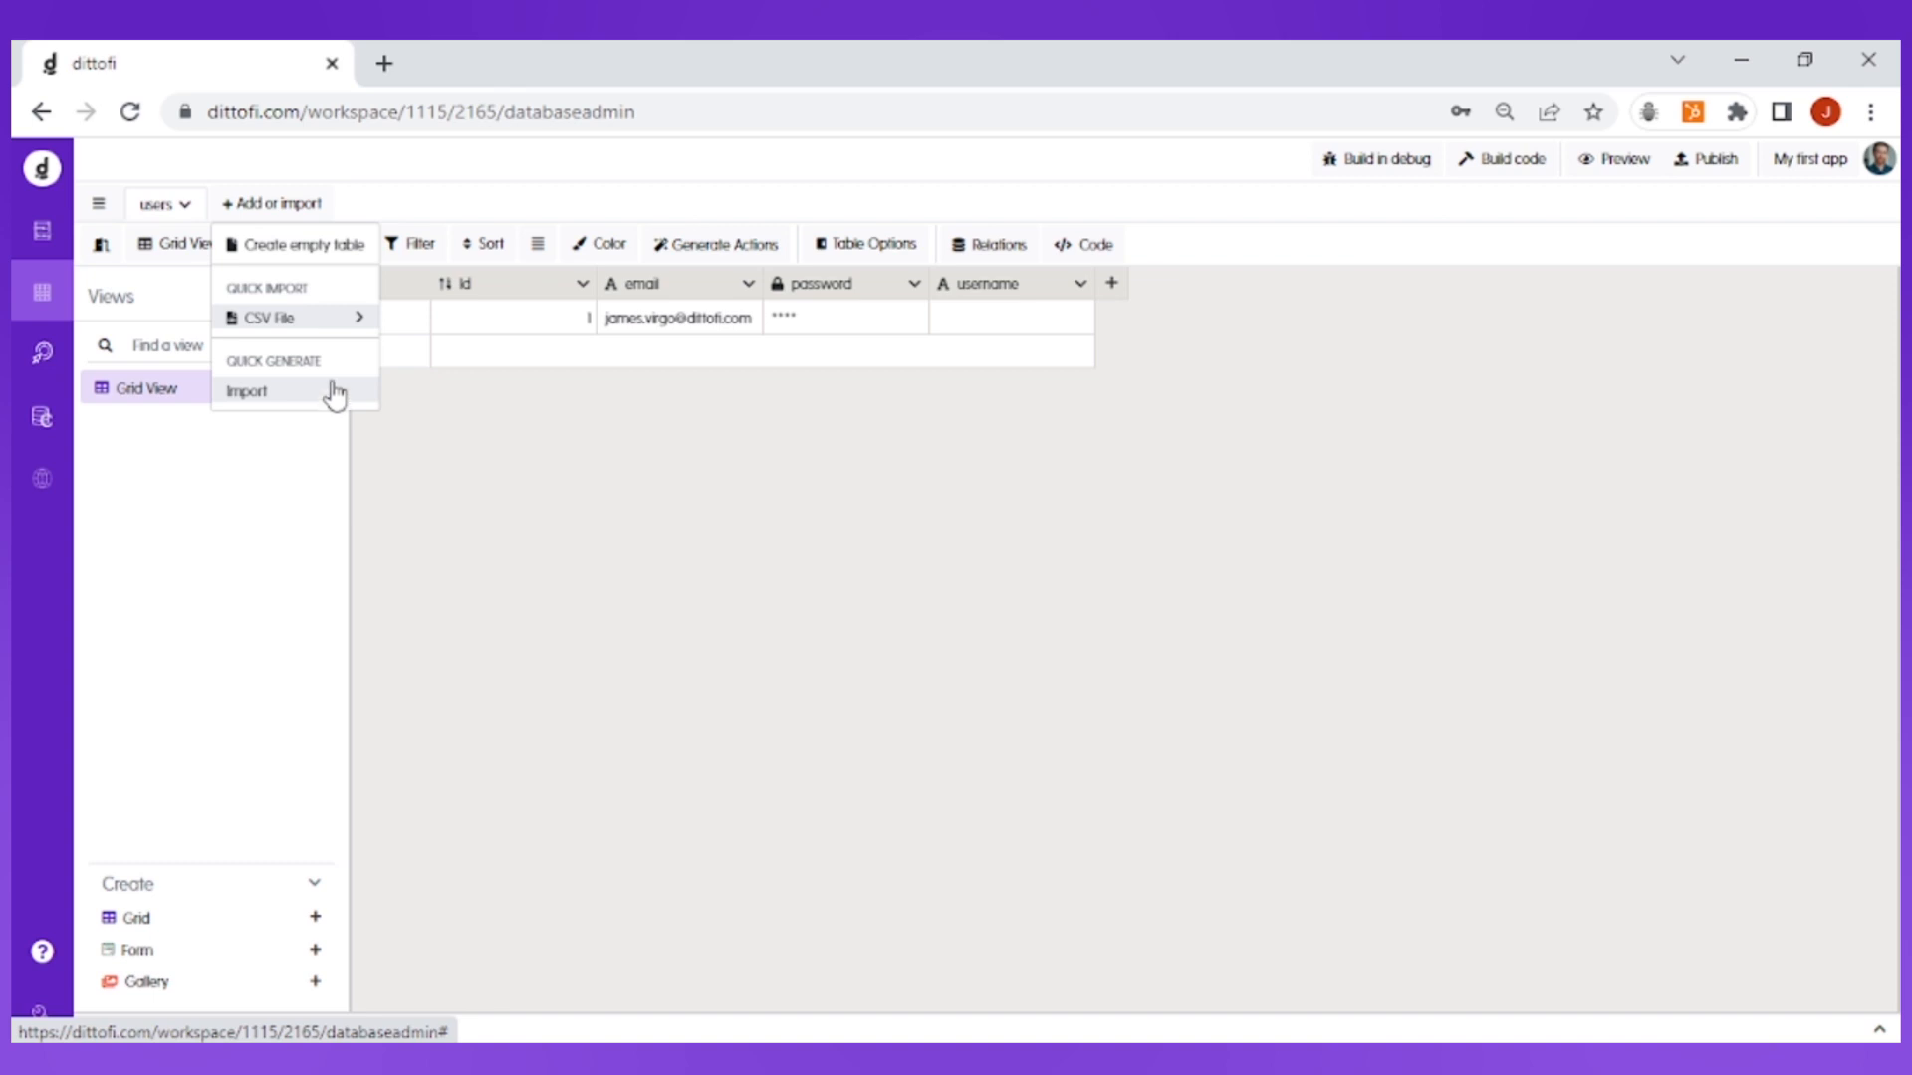
{"action": "mouse_move", "coordinate": [334, 336]}
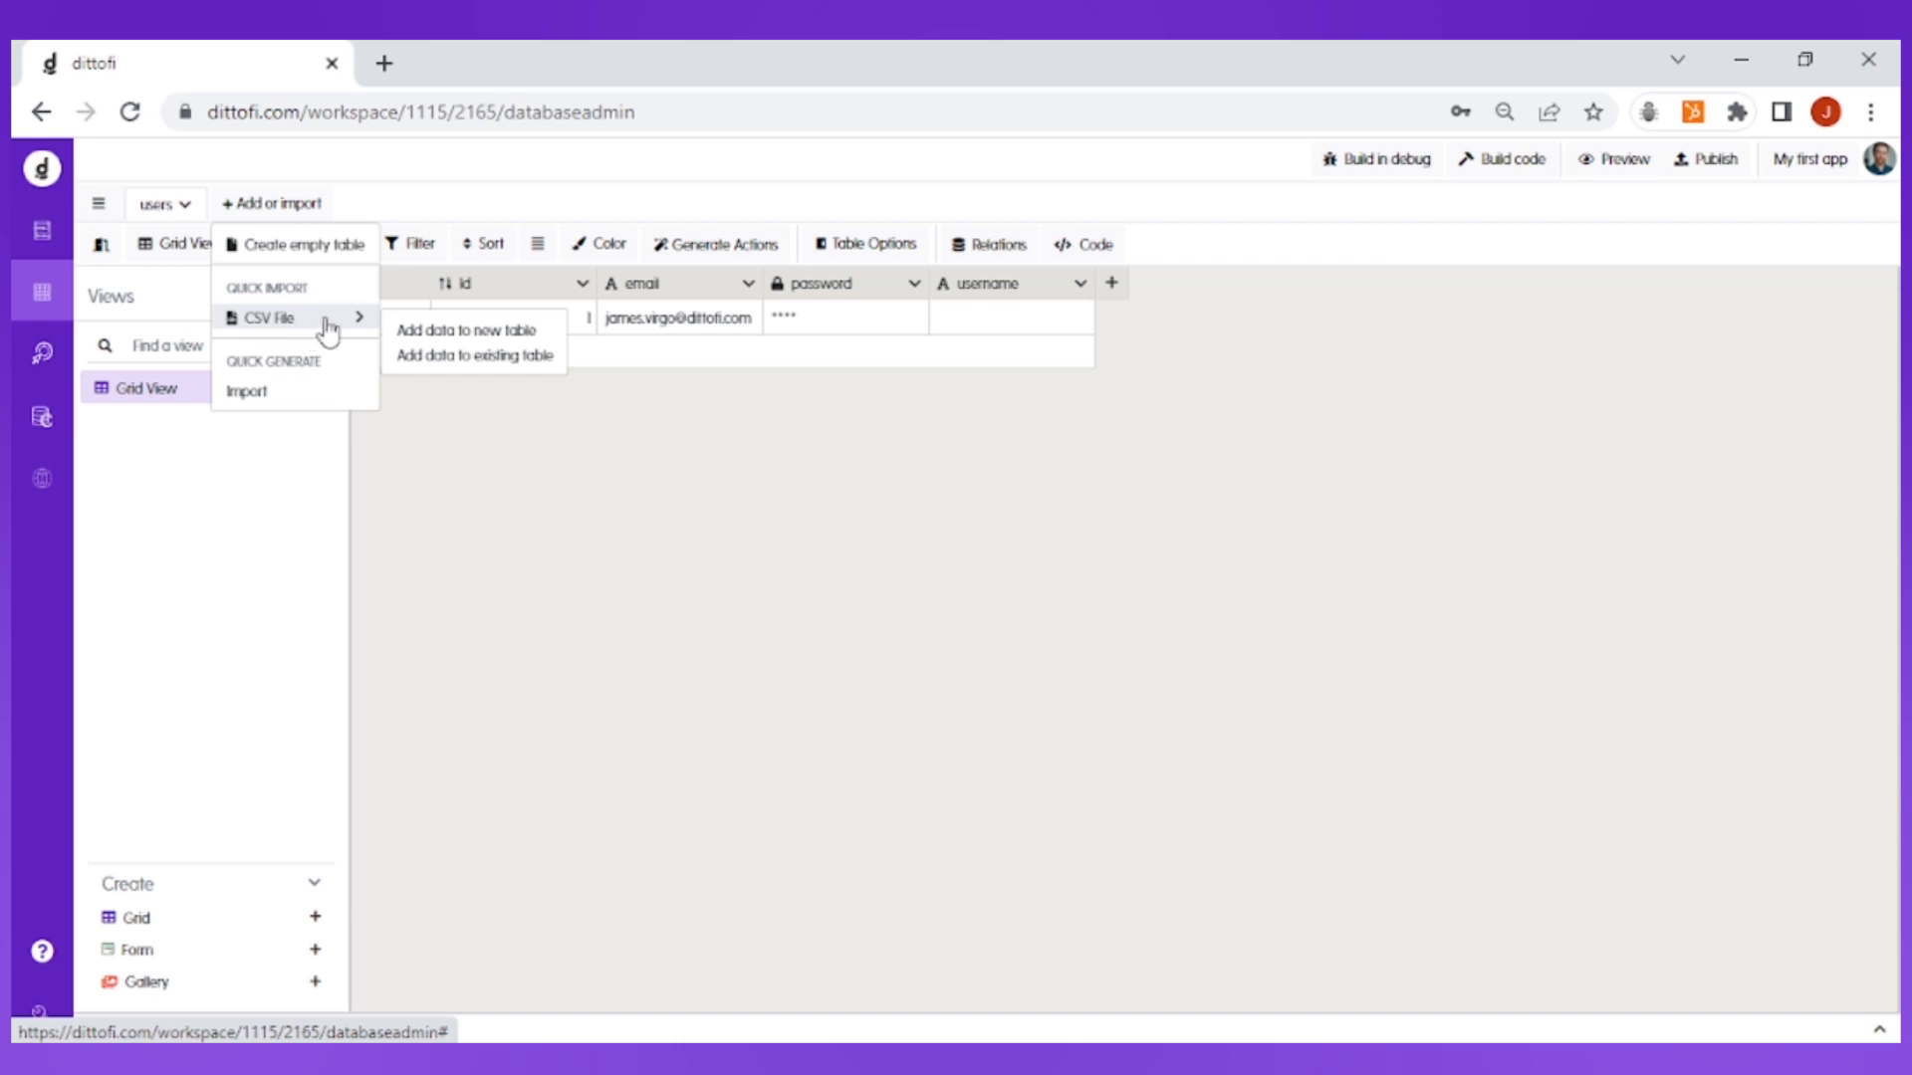
{"action": "left_click", "coordinate": [501, 337]}
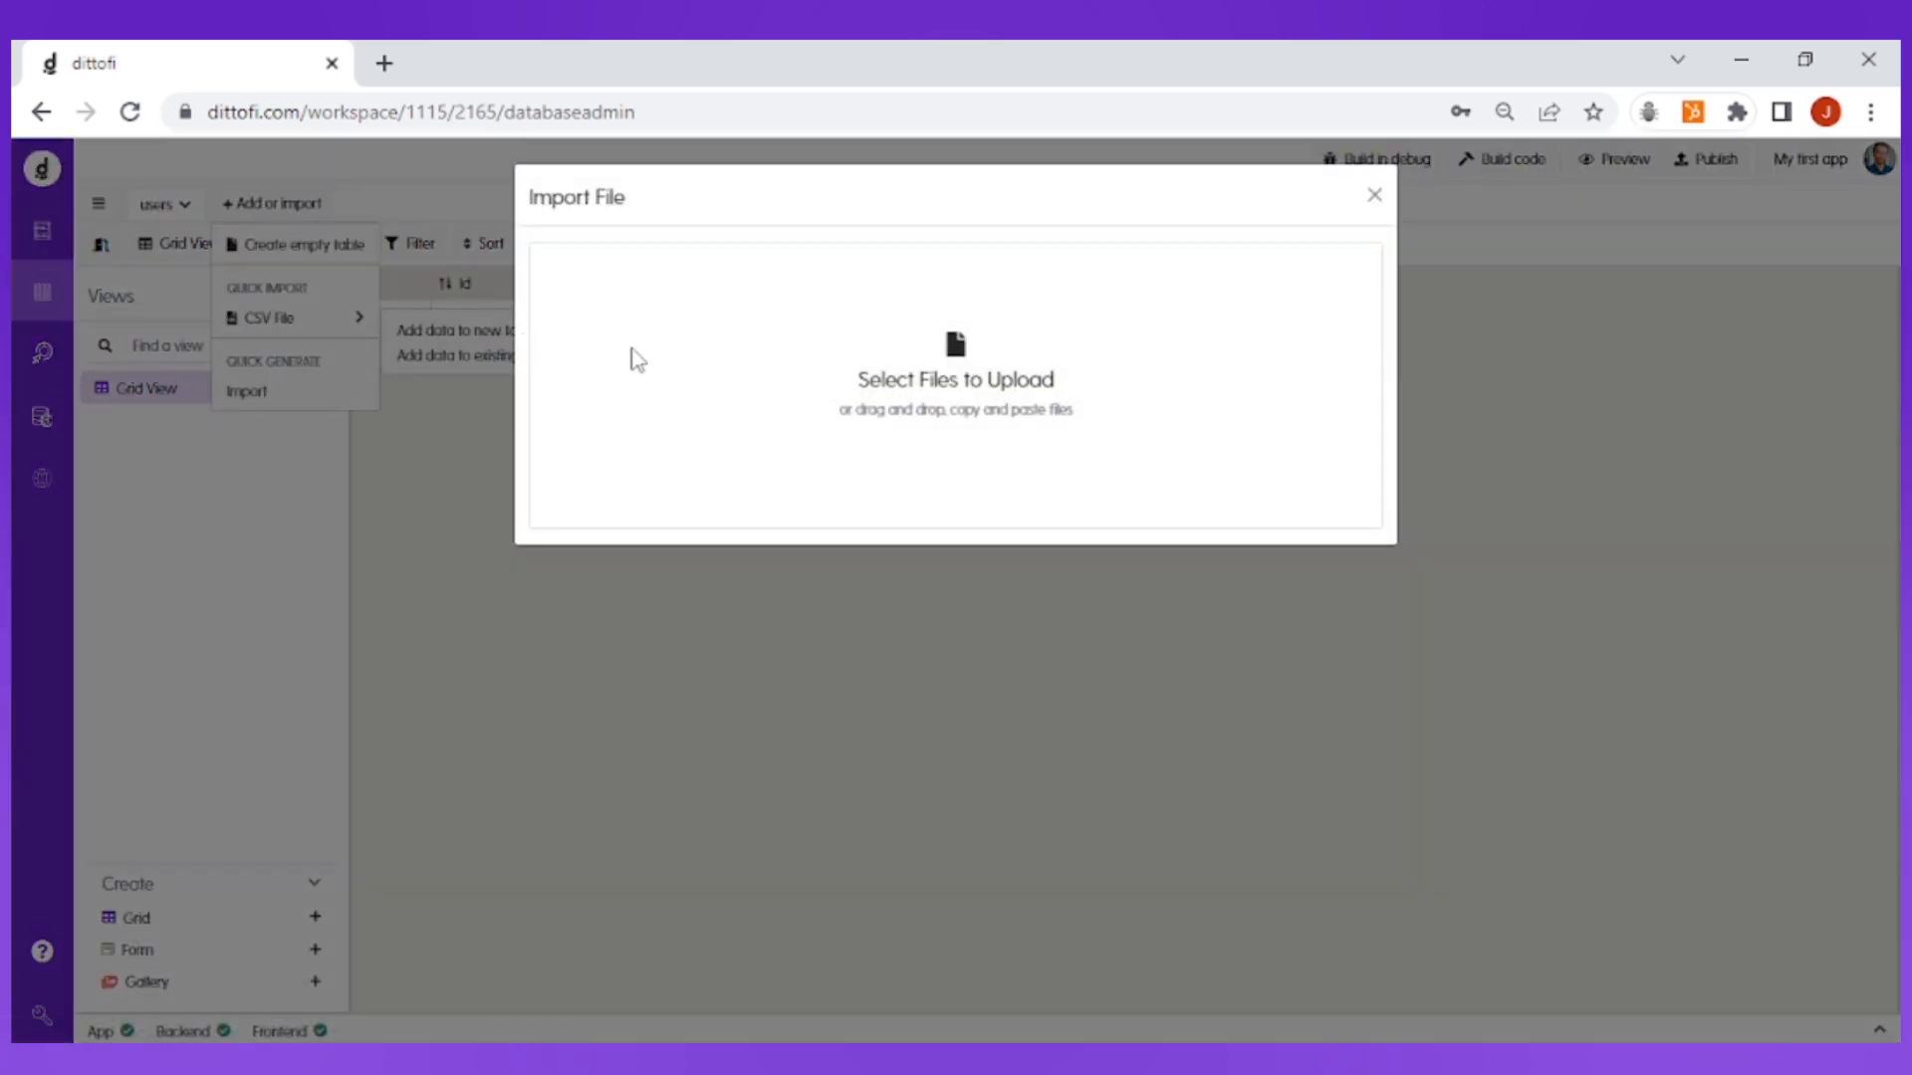
{"action": "left_click", "coordinate": [976, 380]}
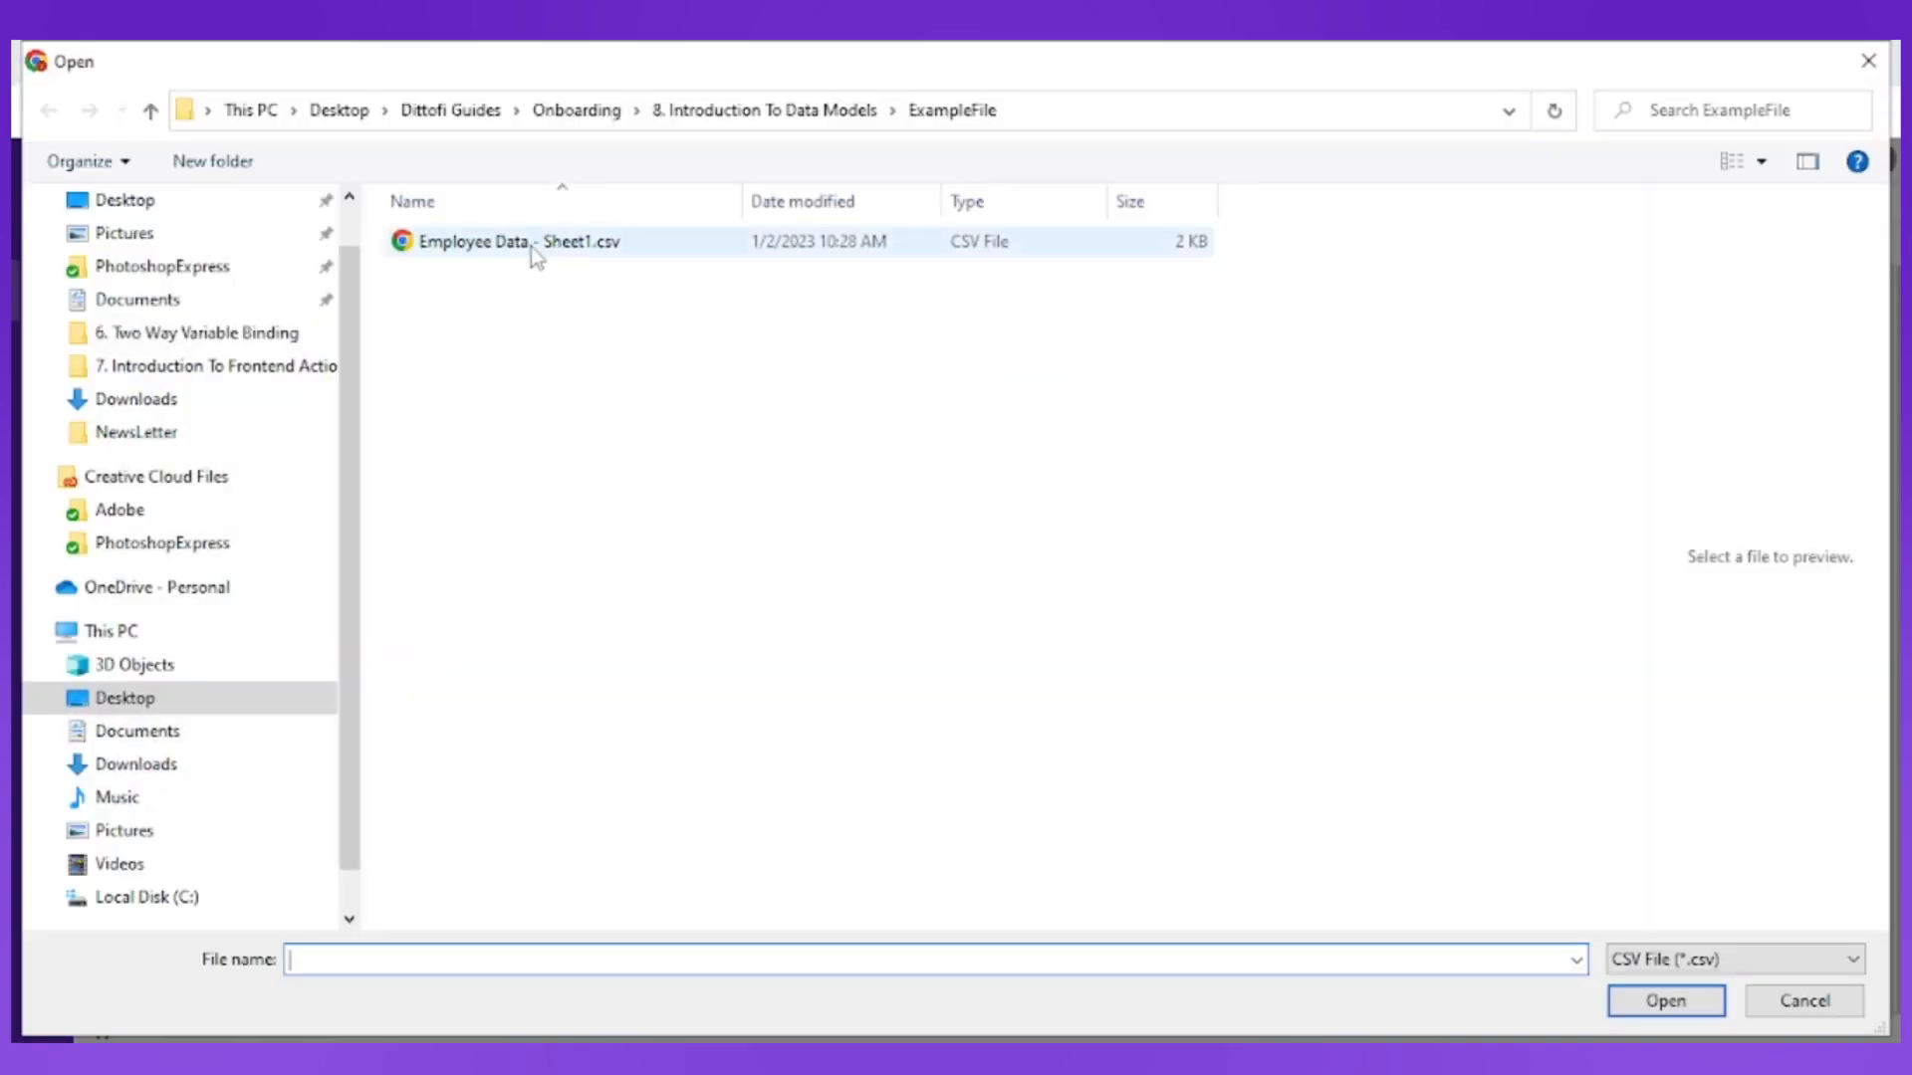
{"action": "left_click", "coordinate": [528, 251]}
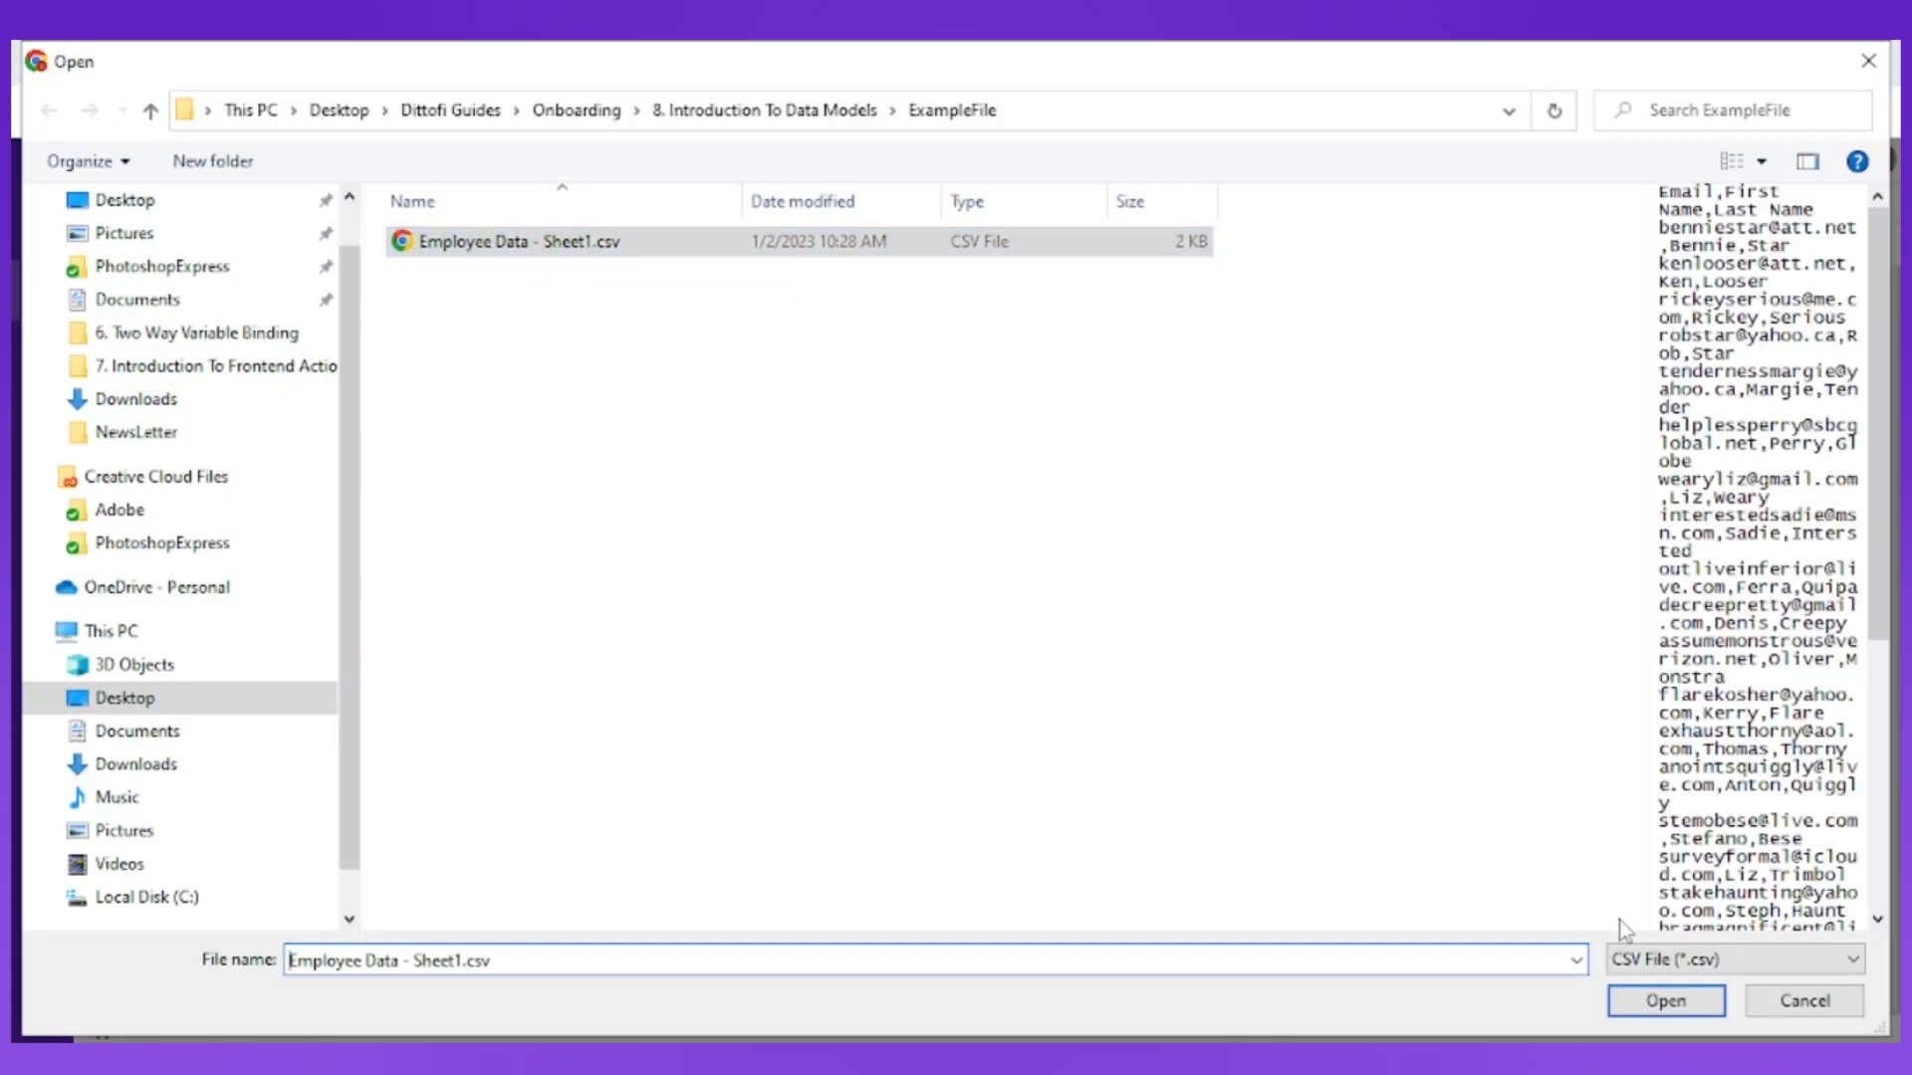
{"action": "left_click", "coordinate": [1666, 1001]}
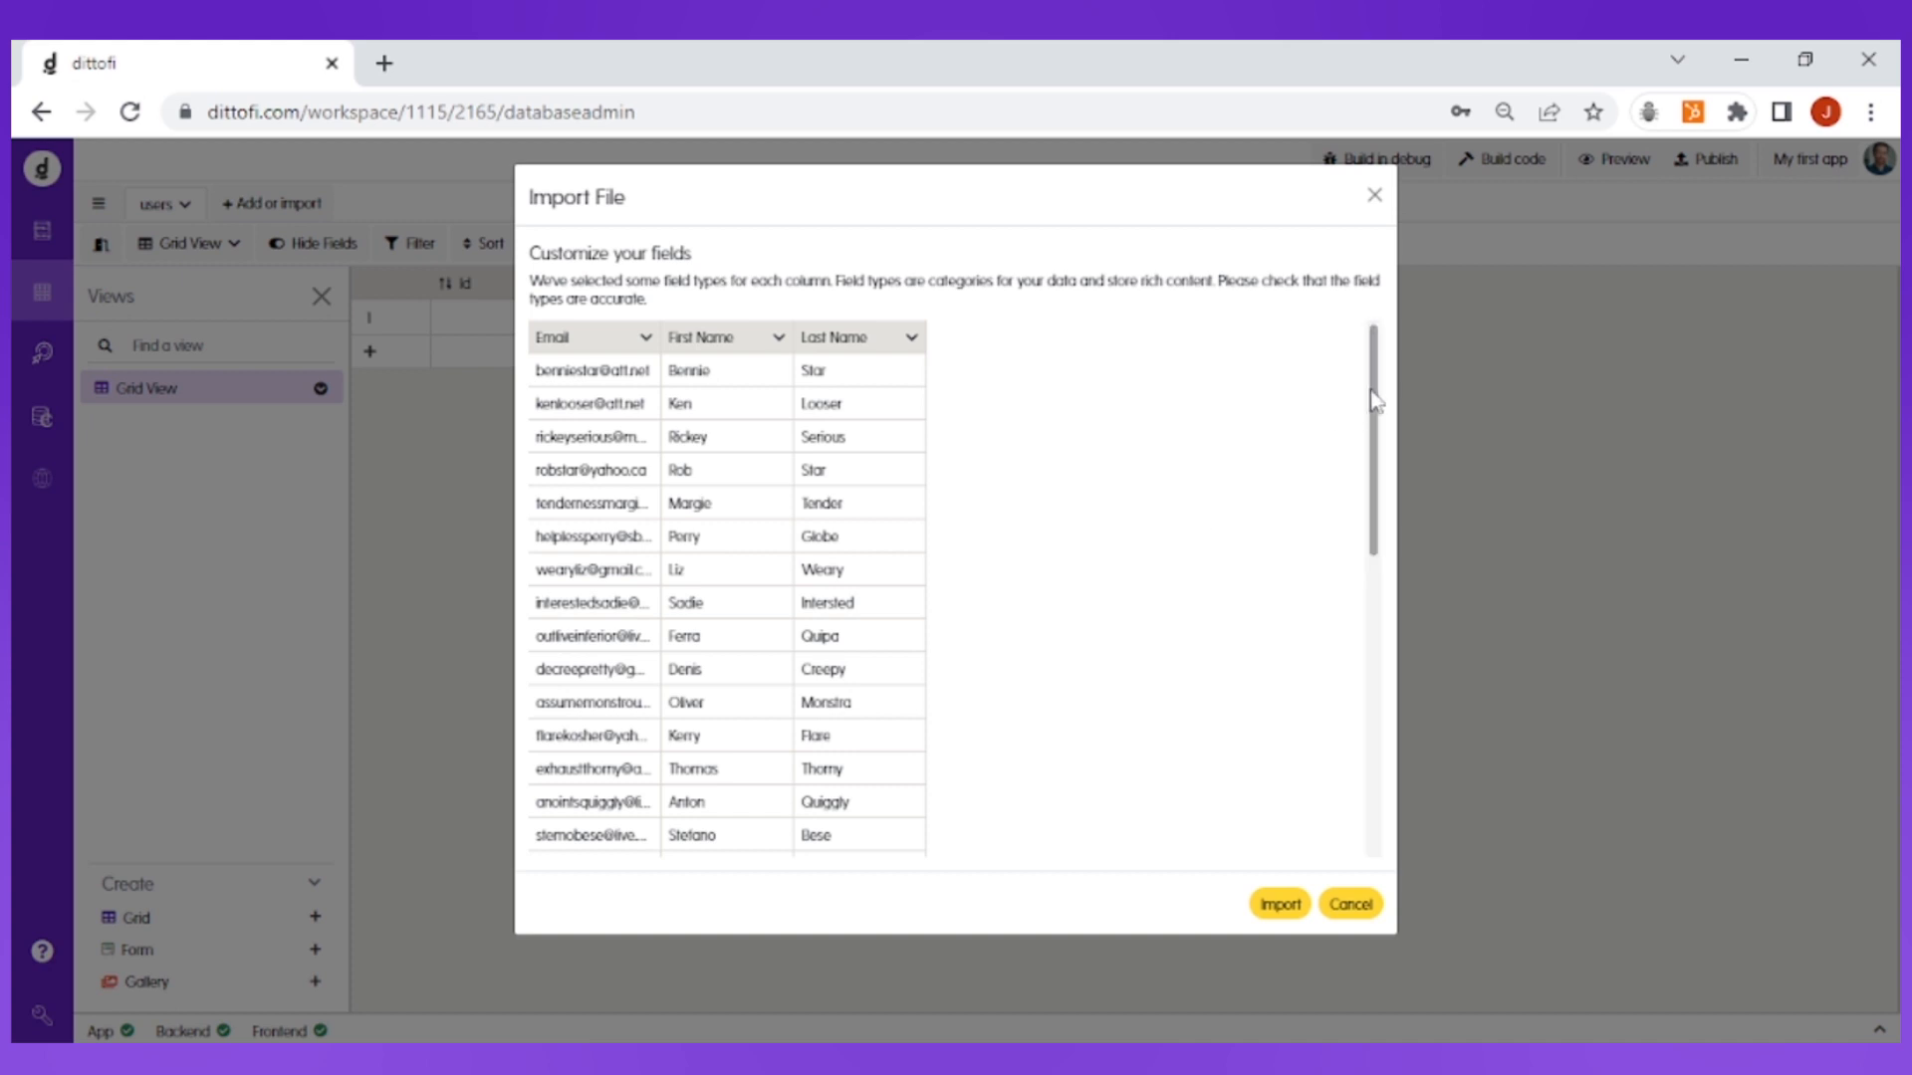
{"action": "mouse_move", "coordinate": [1376, 390]}
{"action": "left_mouse_down"}
{"action": "mouse_move", "coordinate": [1371, 633]}
{"action": "mouse_move", "coordinate": [1370, 358]}
{"action": "left_mouse_up"}
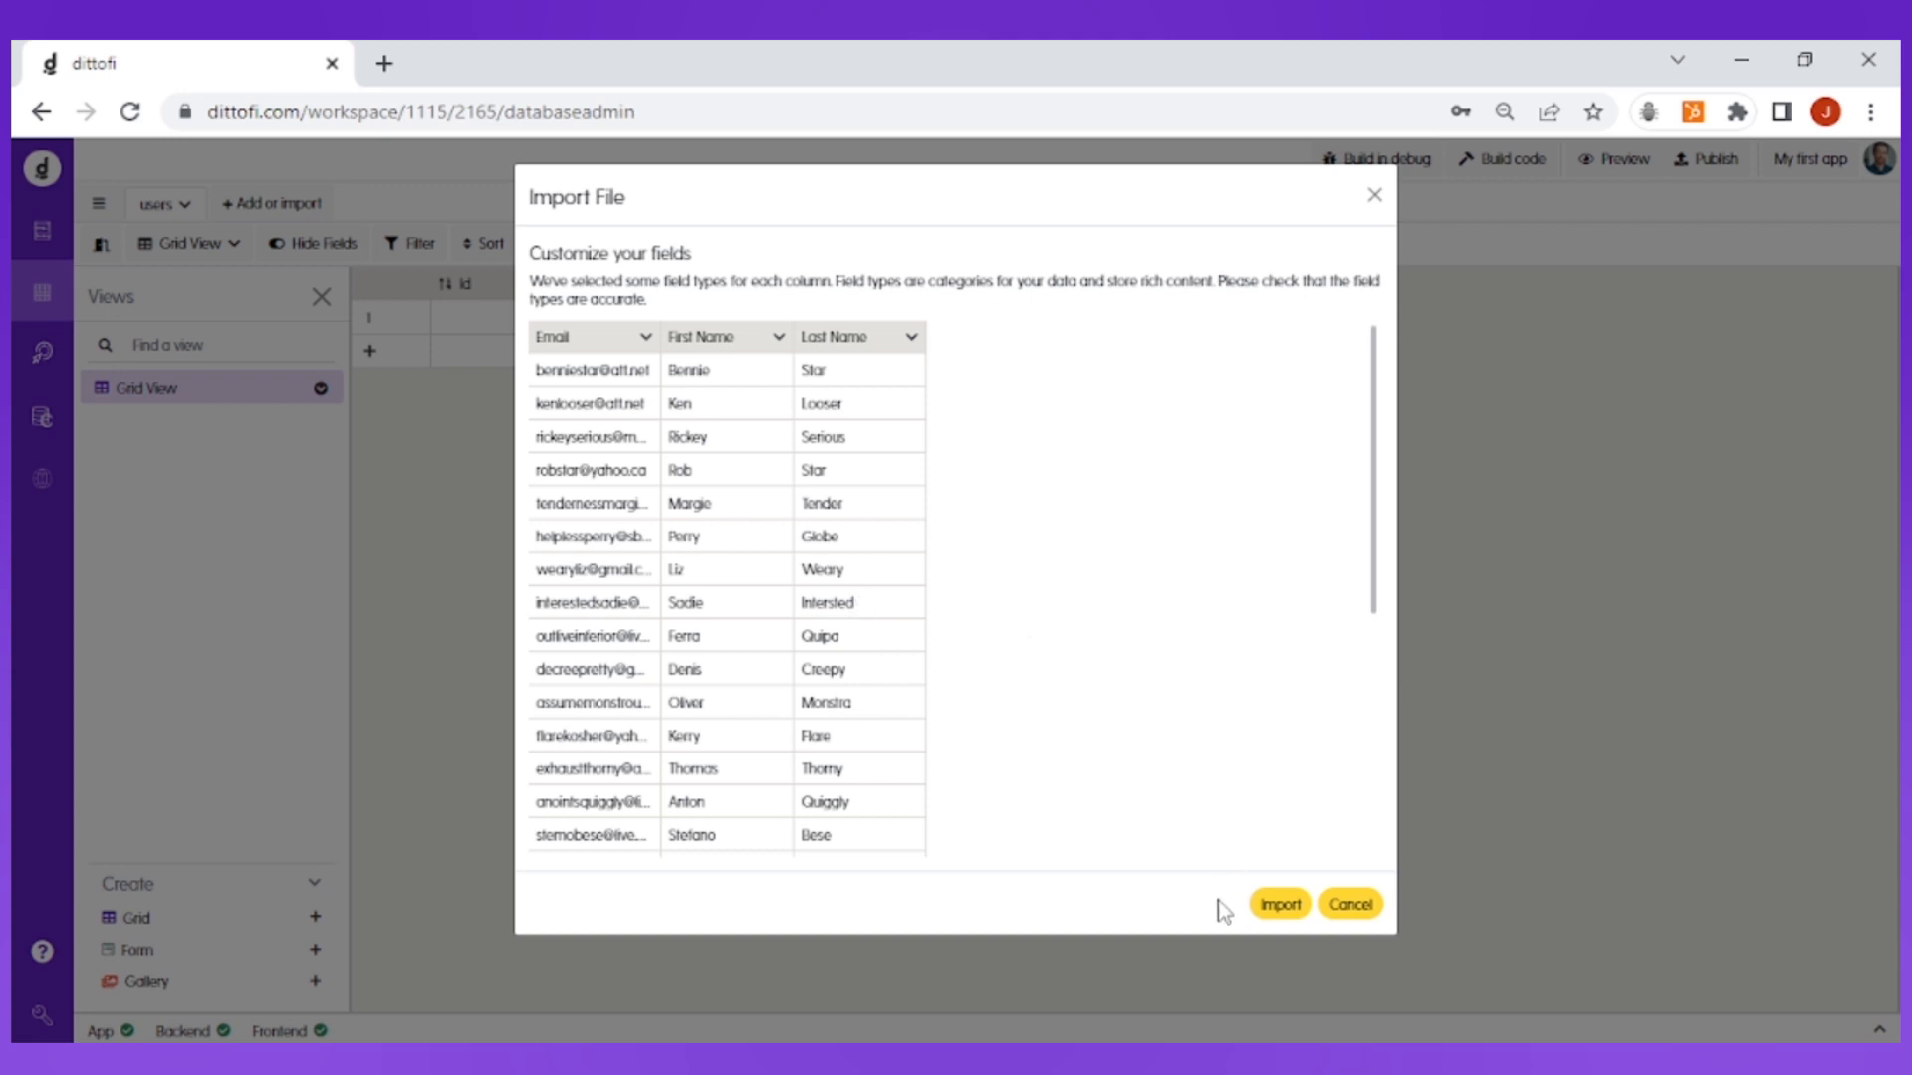
{"action": "left_click", "coordinate": [1281, 908]}
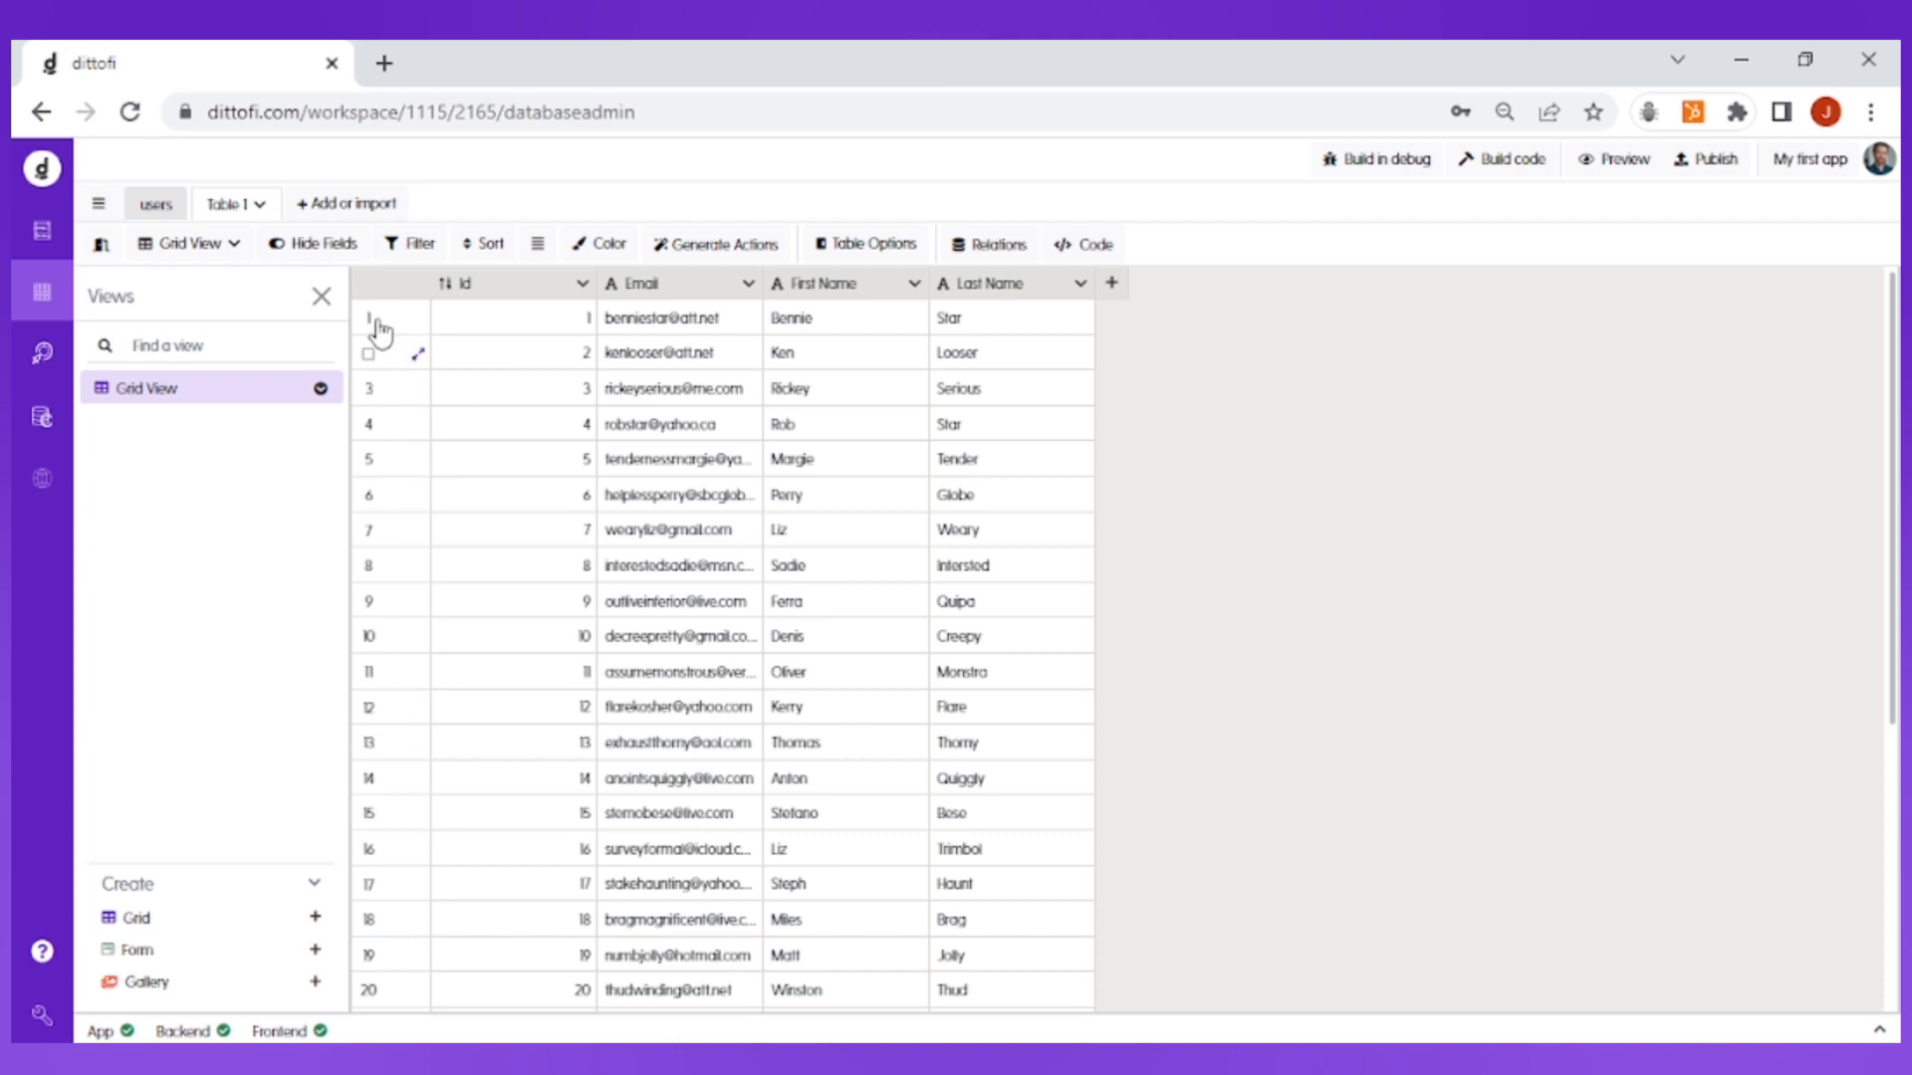
Step: Rename the imported table as employees
{"action": "left_click", "coordinate": [261, 208]}
{"action": "left_click", "coordinate": [283, 242]}
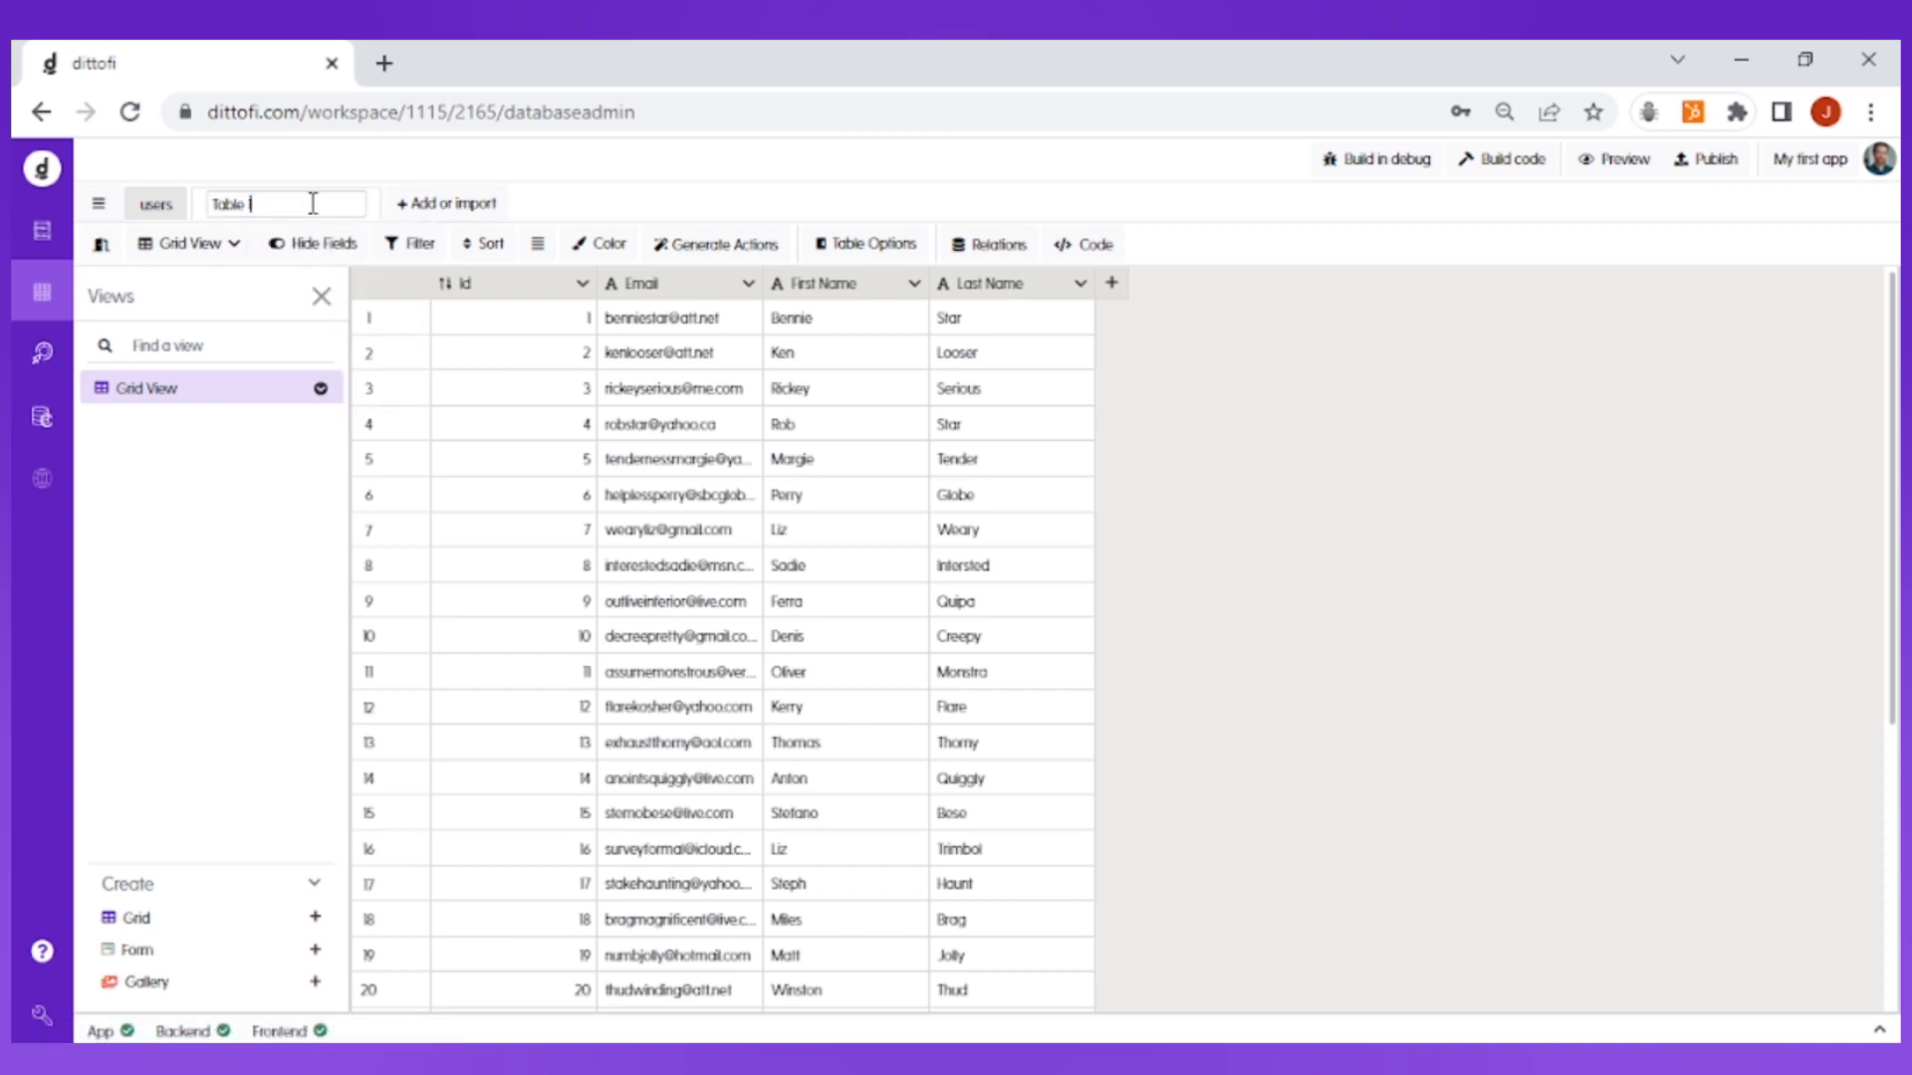
{"action": "key", "text": "ctrl+a"}
{"action": "type", "text": "employees"}
{"action": "left_click", "coordinate": [587, 204]}
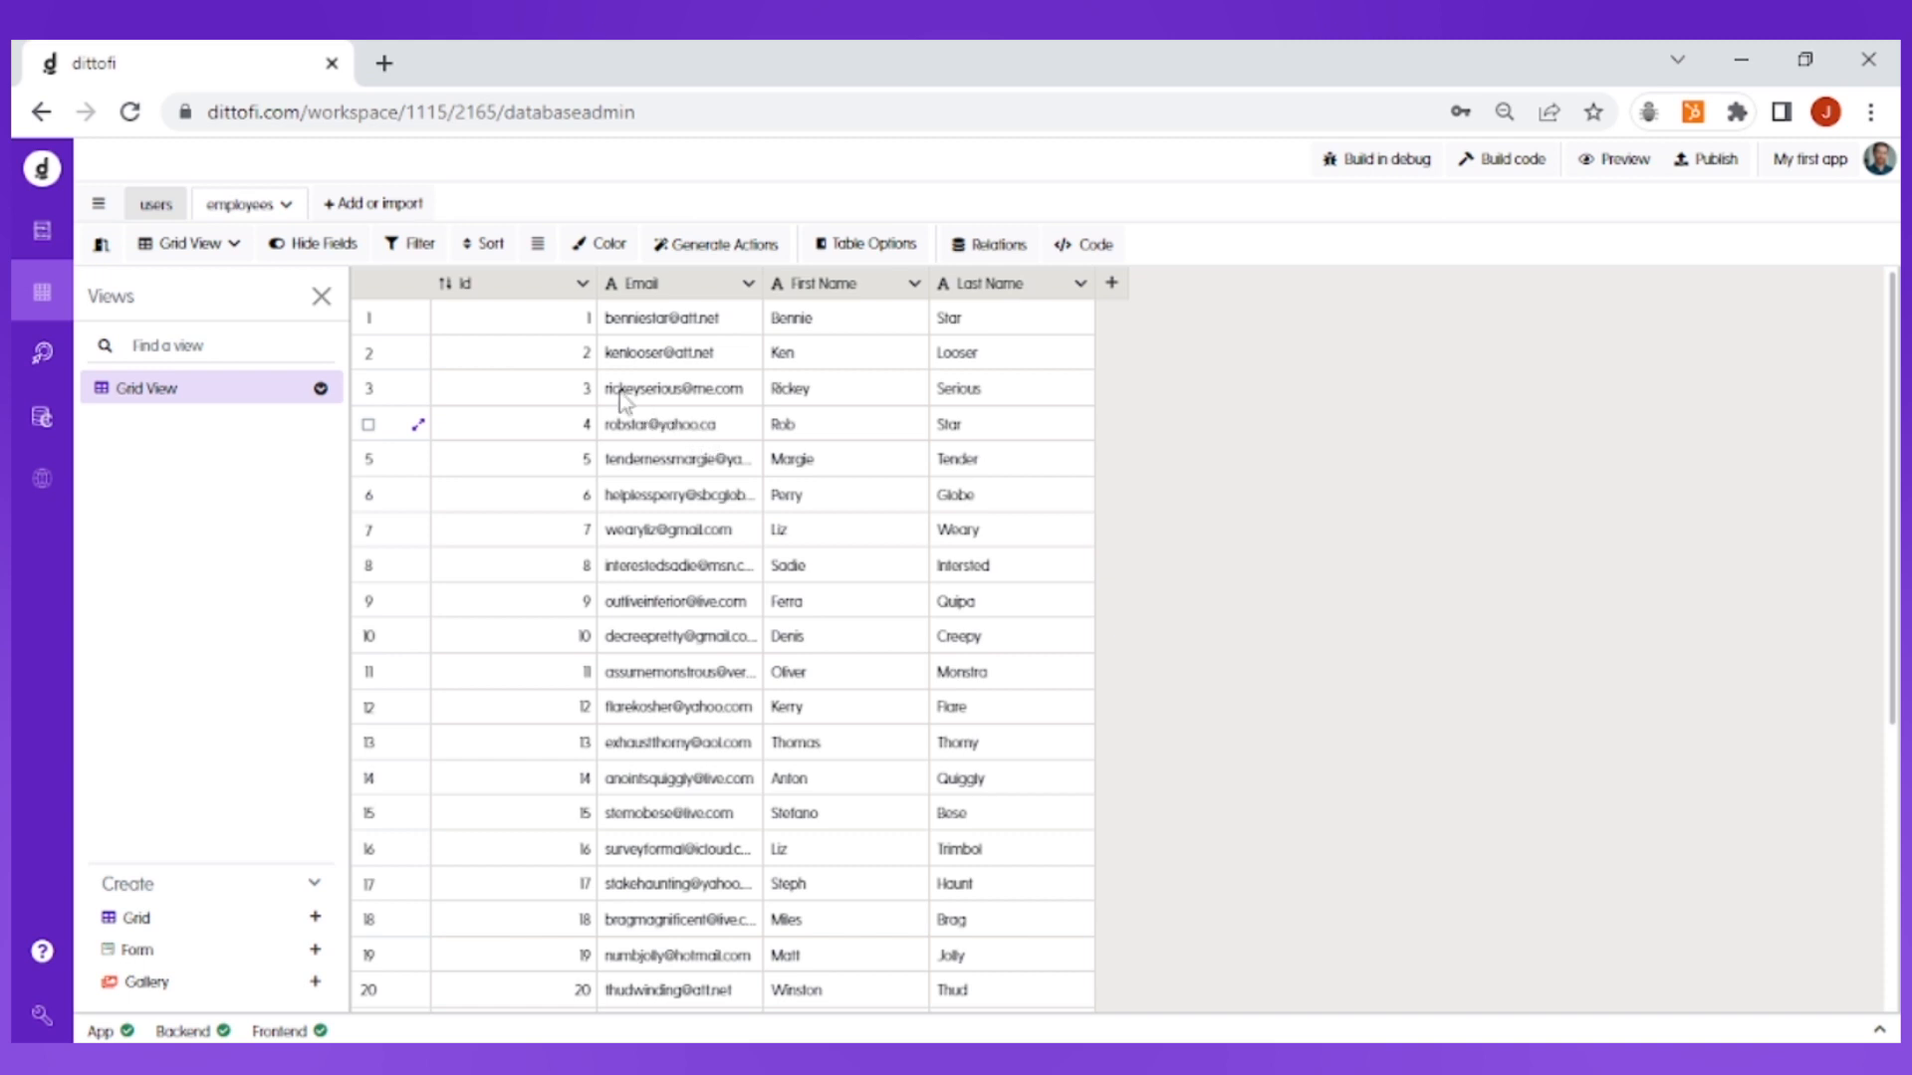
Step: Filter the employees rows to id 10 and remove the filter condition again
{"action": "left_click", "coordinate": [420, 254]}
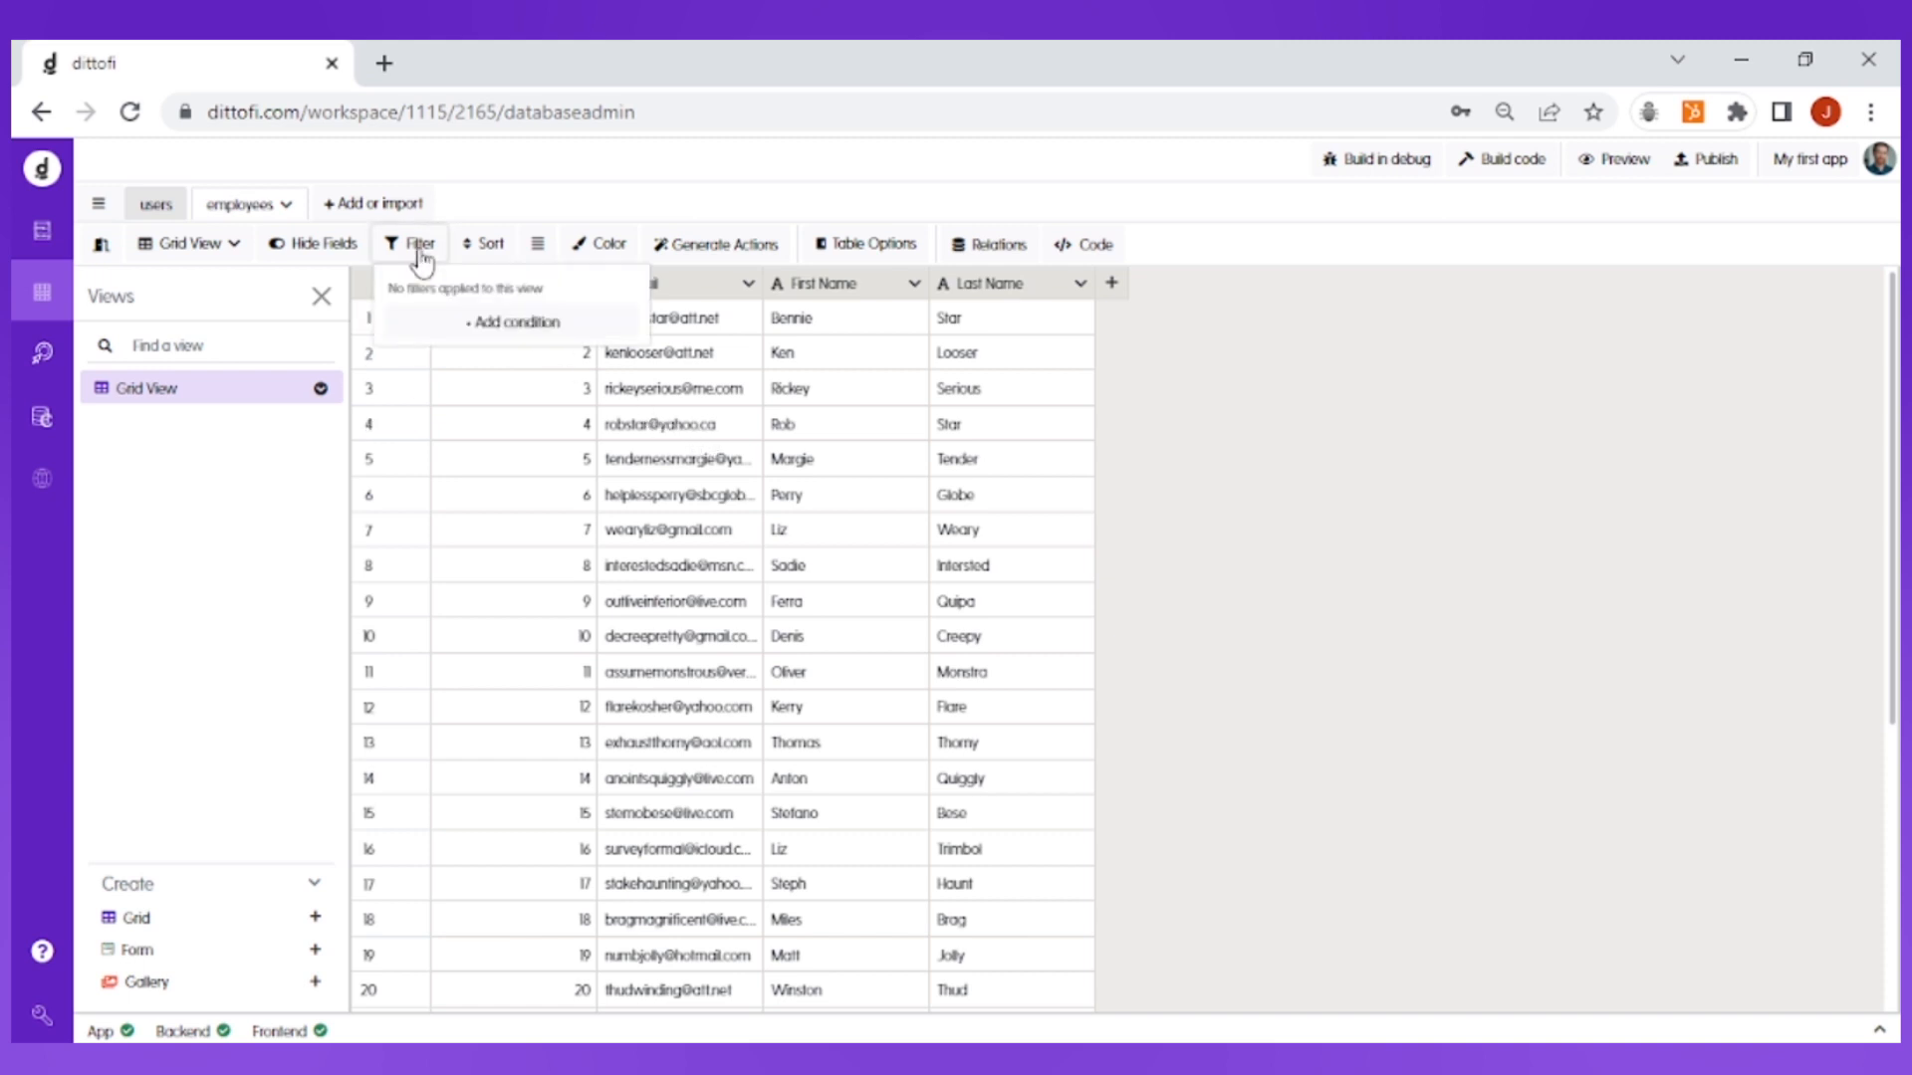
{"action": "left_click", "coordinate": [526, 325]}
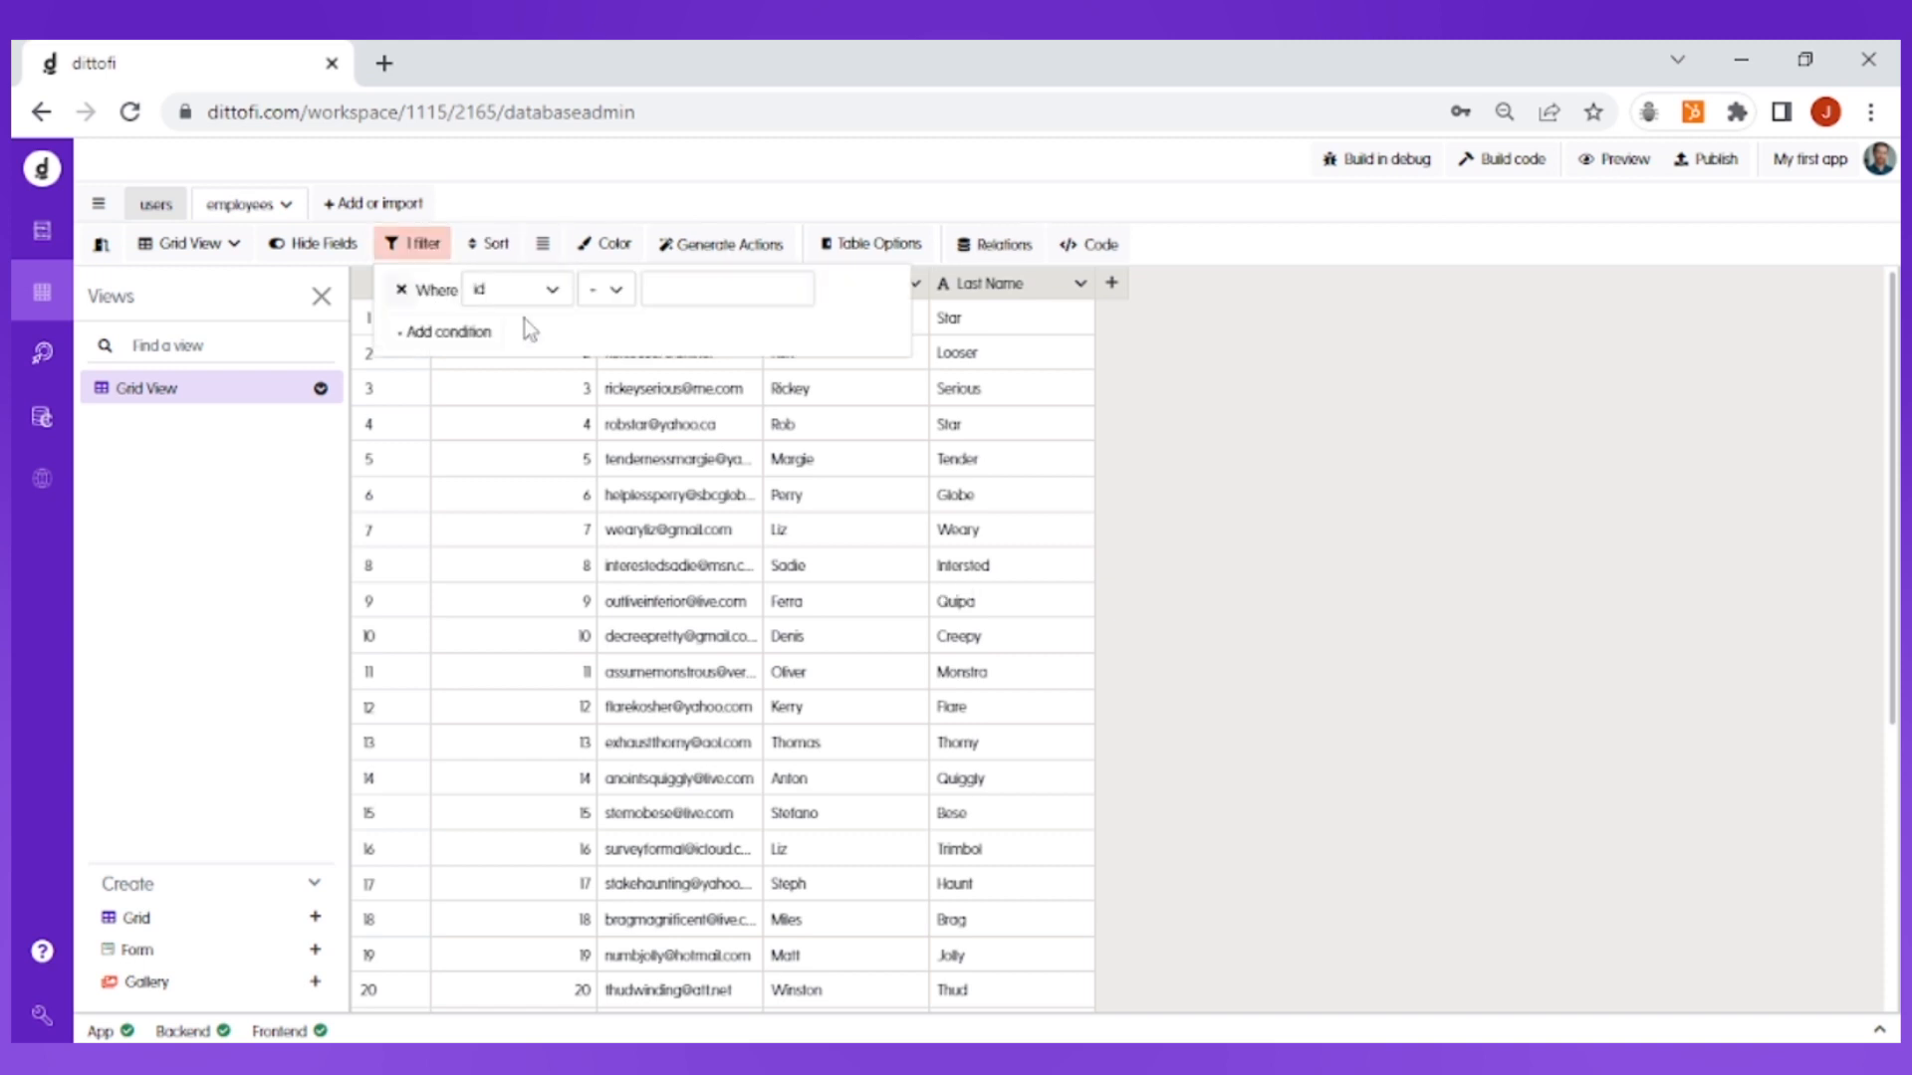
{"action": "left_click", "coordinate": [686, 296]}
{"action": "type", "text": "10"}
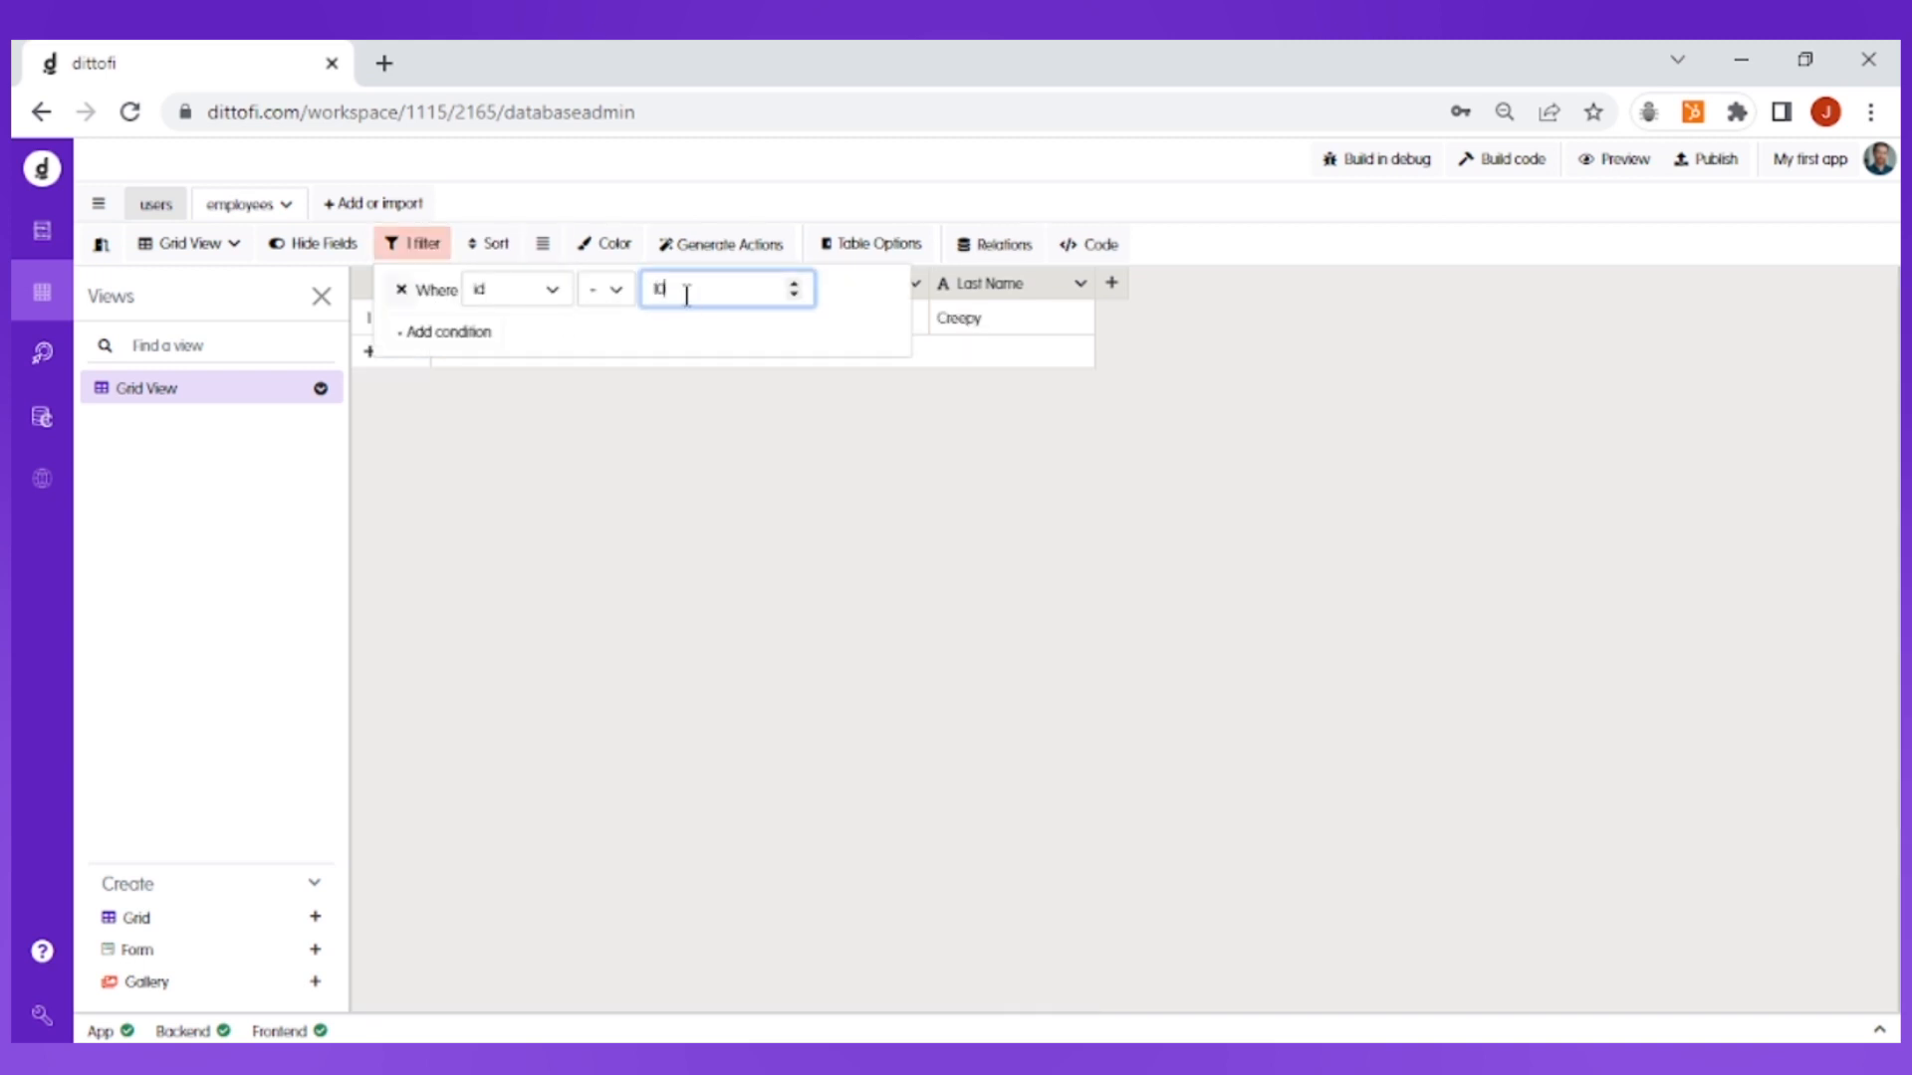
{"action": "left_click", "coordinate": [787, 500]}
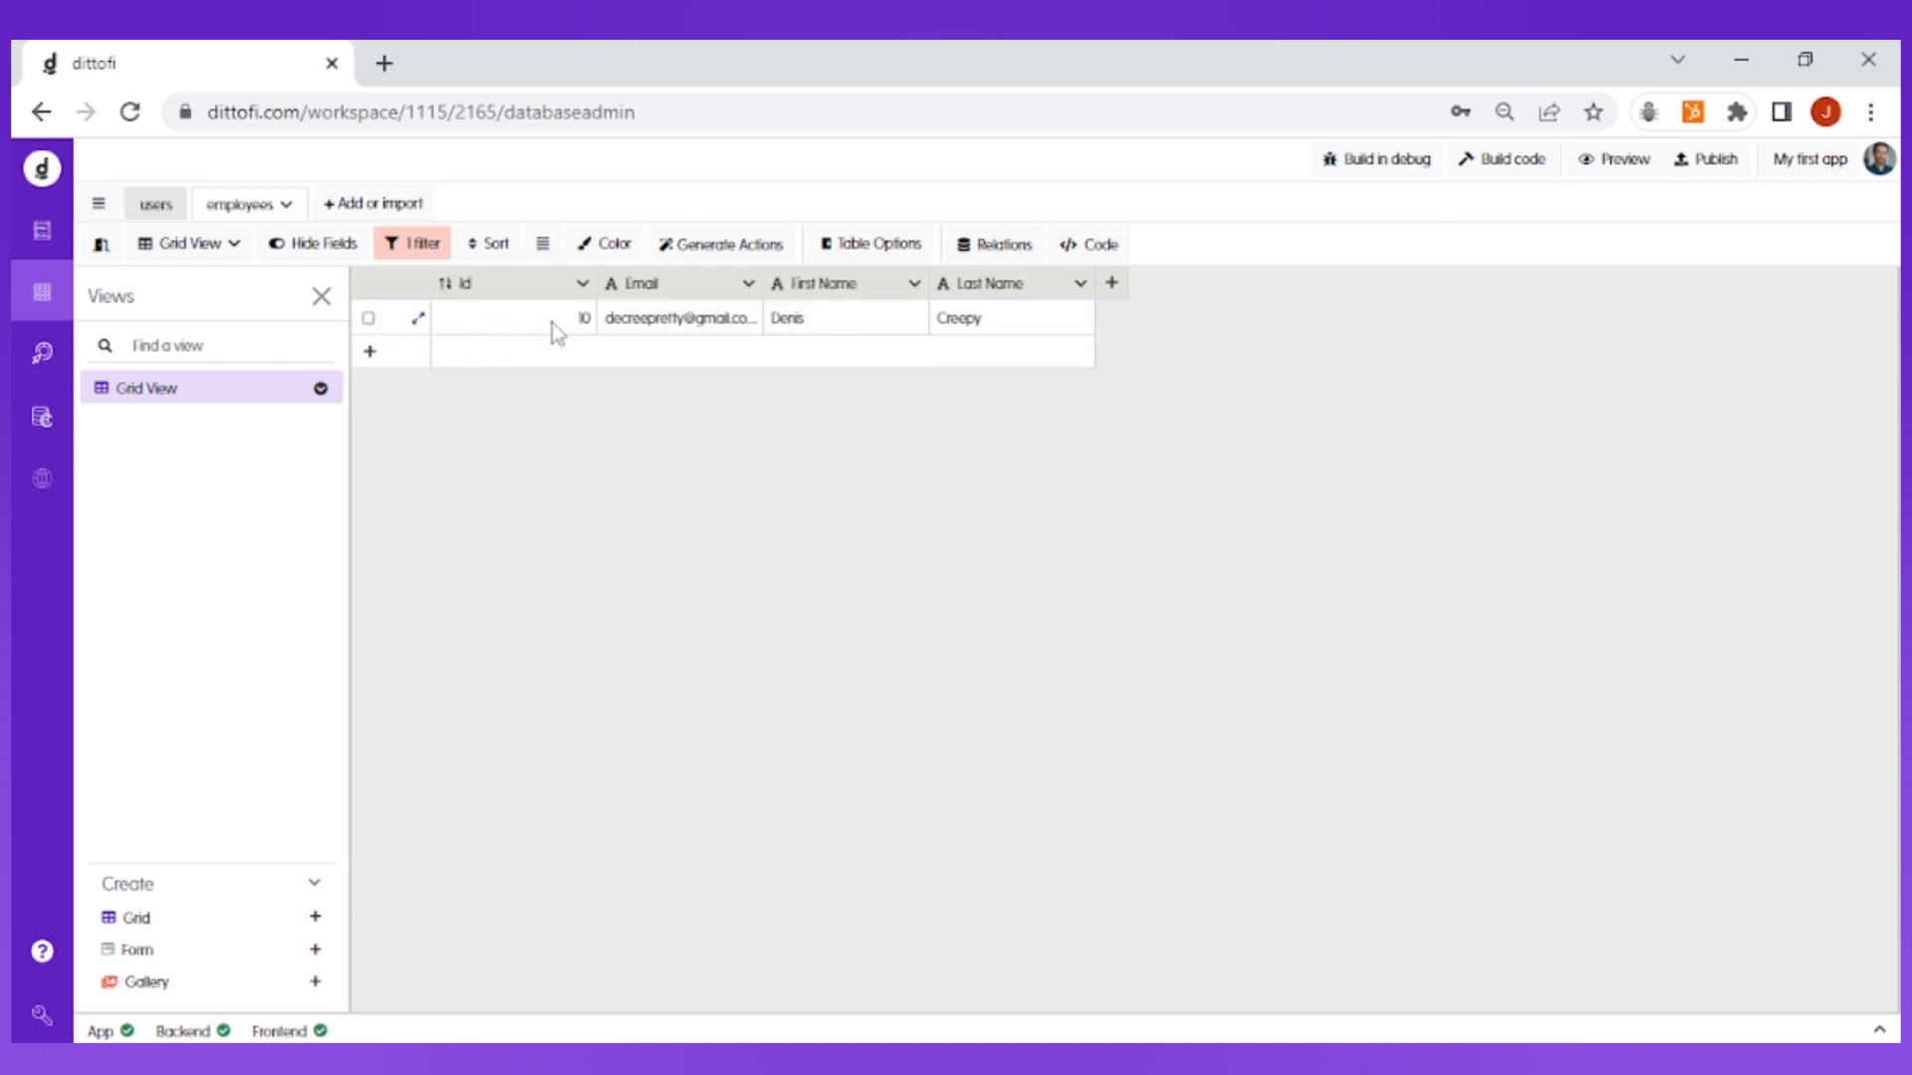
{"action": "left_click", "coordinate": [423, 249]}
{"action": "left_click", "coordinate": [398, 291]}
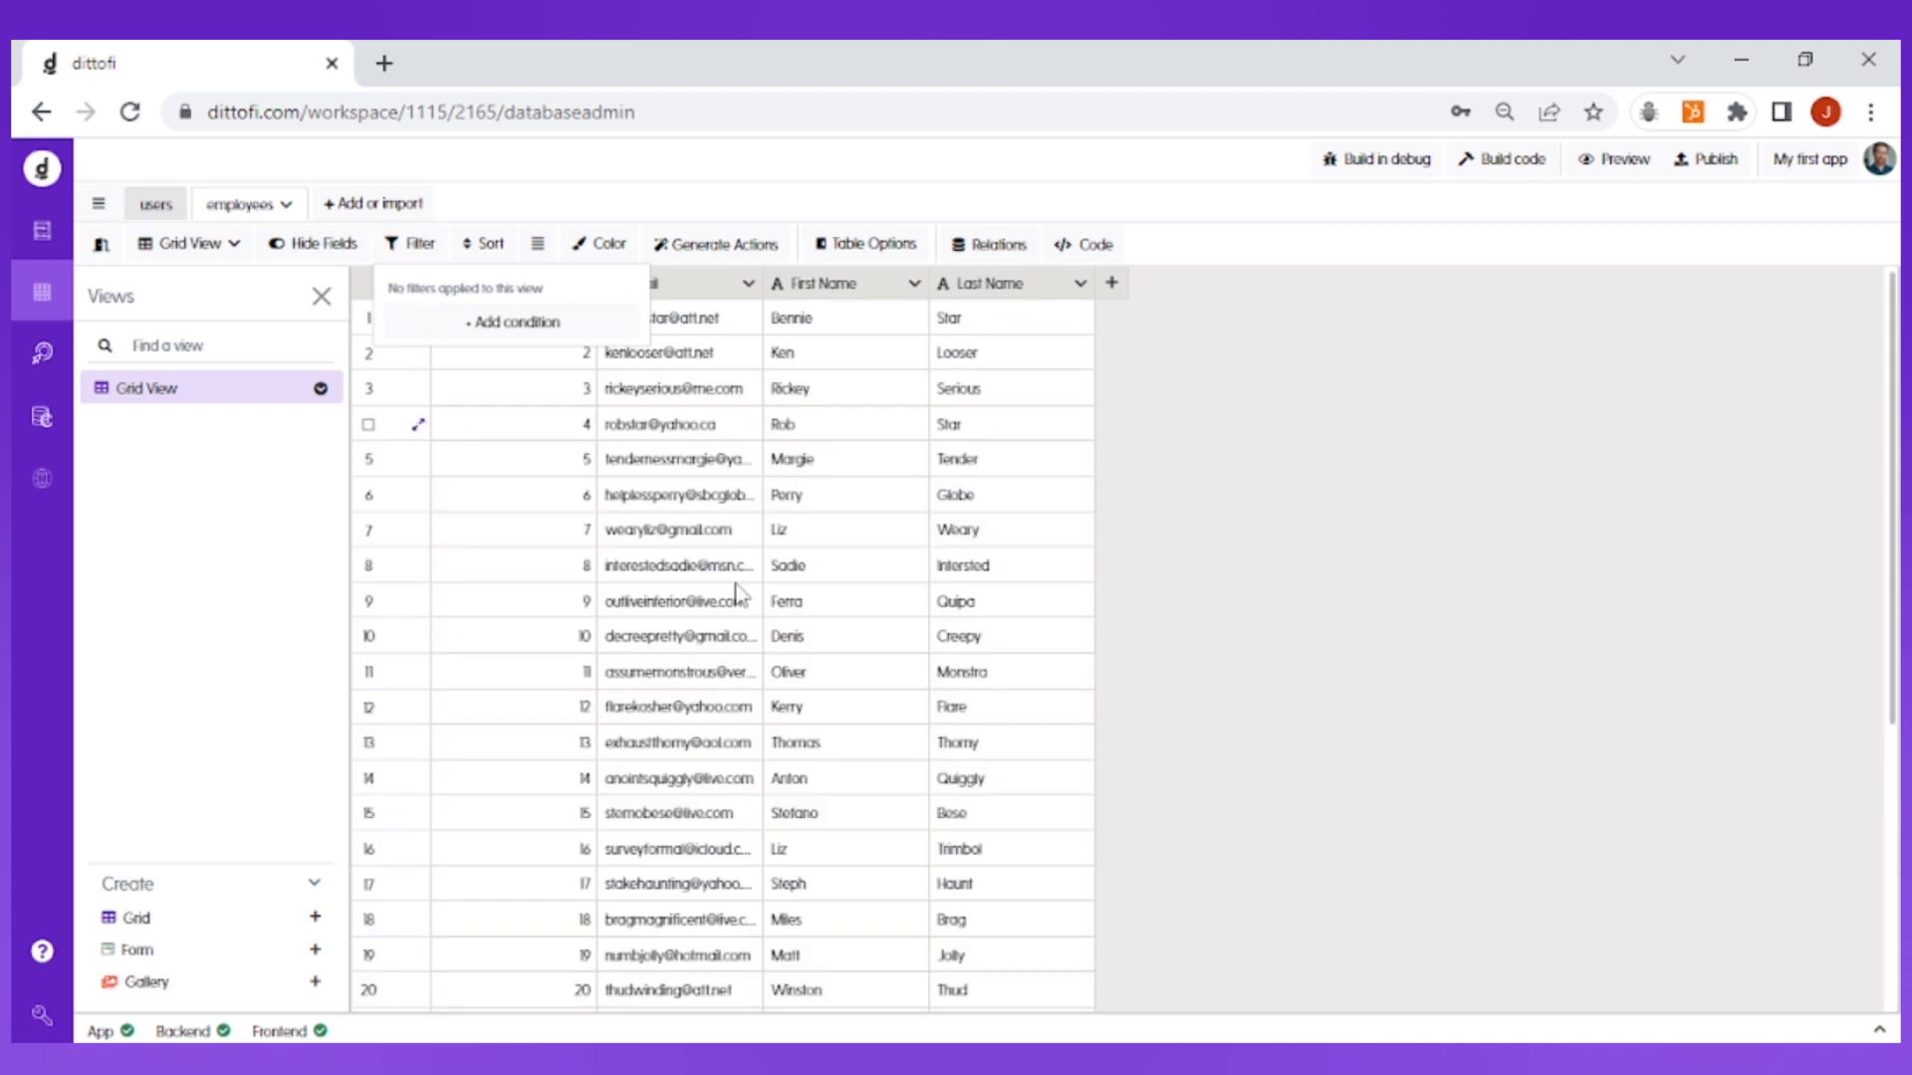
{"action": "scroll", "coordinate": [828, 722], "scroll_direction": "down", "scroll_amount": 2}
{"action": "left_click", "coordinate": [1152, 678]}
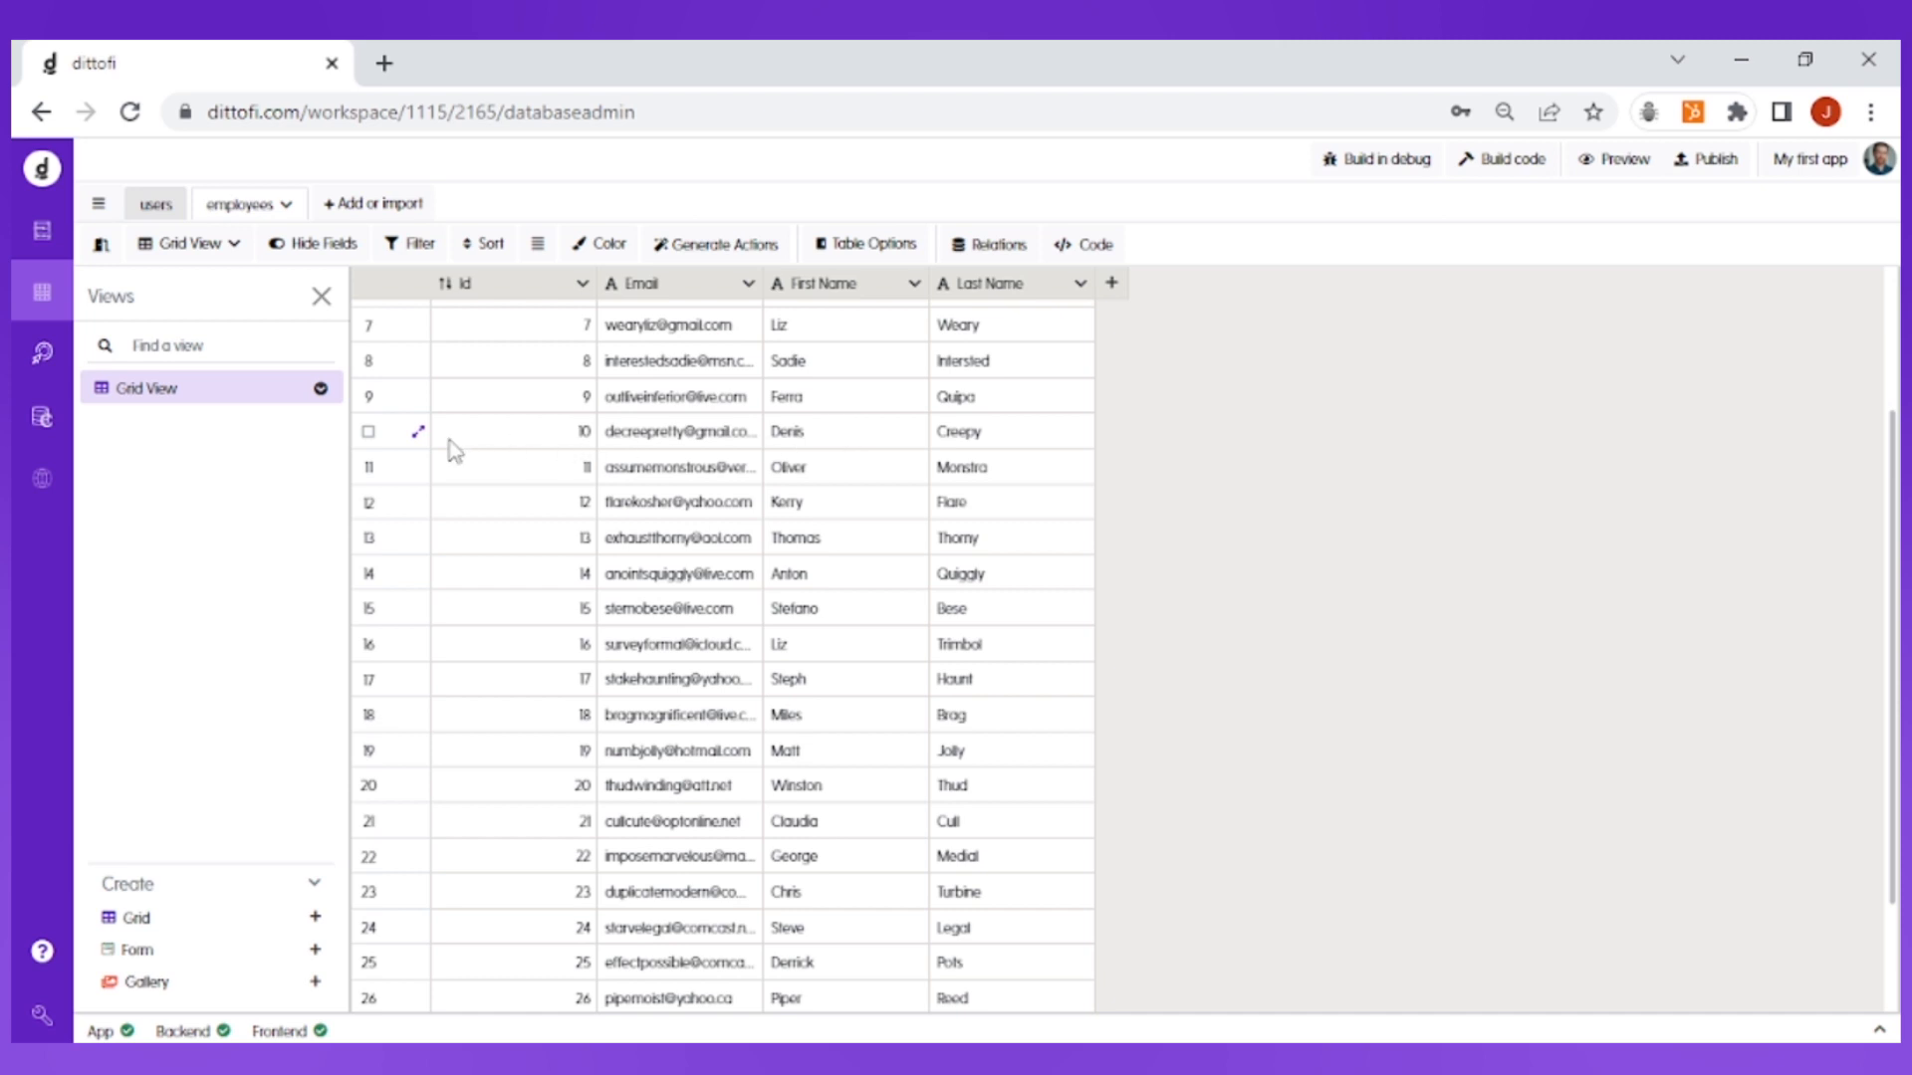
{"action": "left_click", "coordinate": [419, 434]}
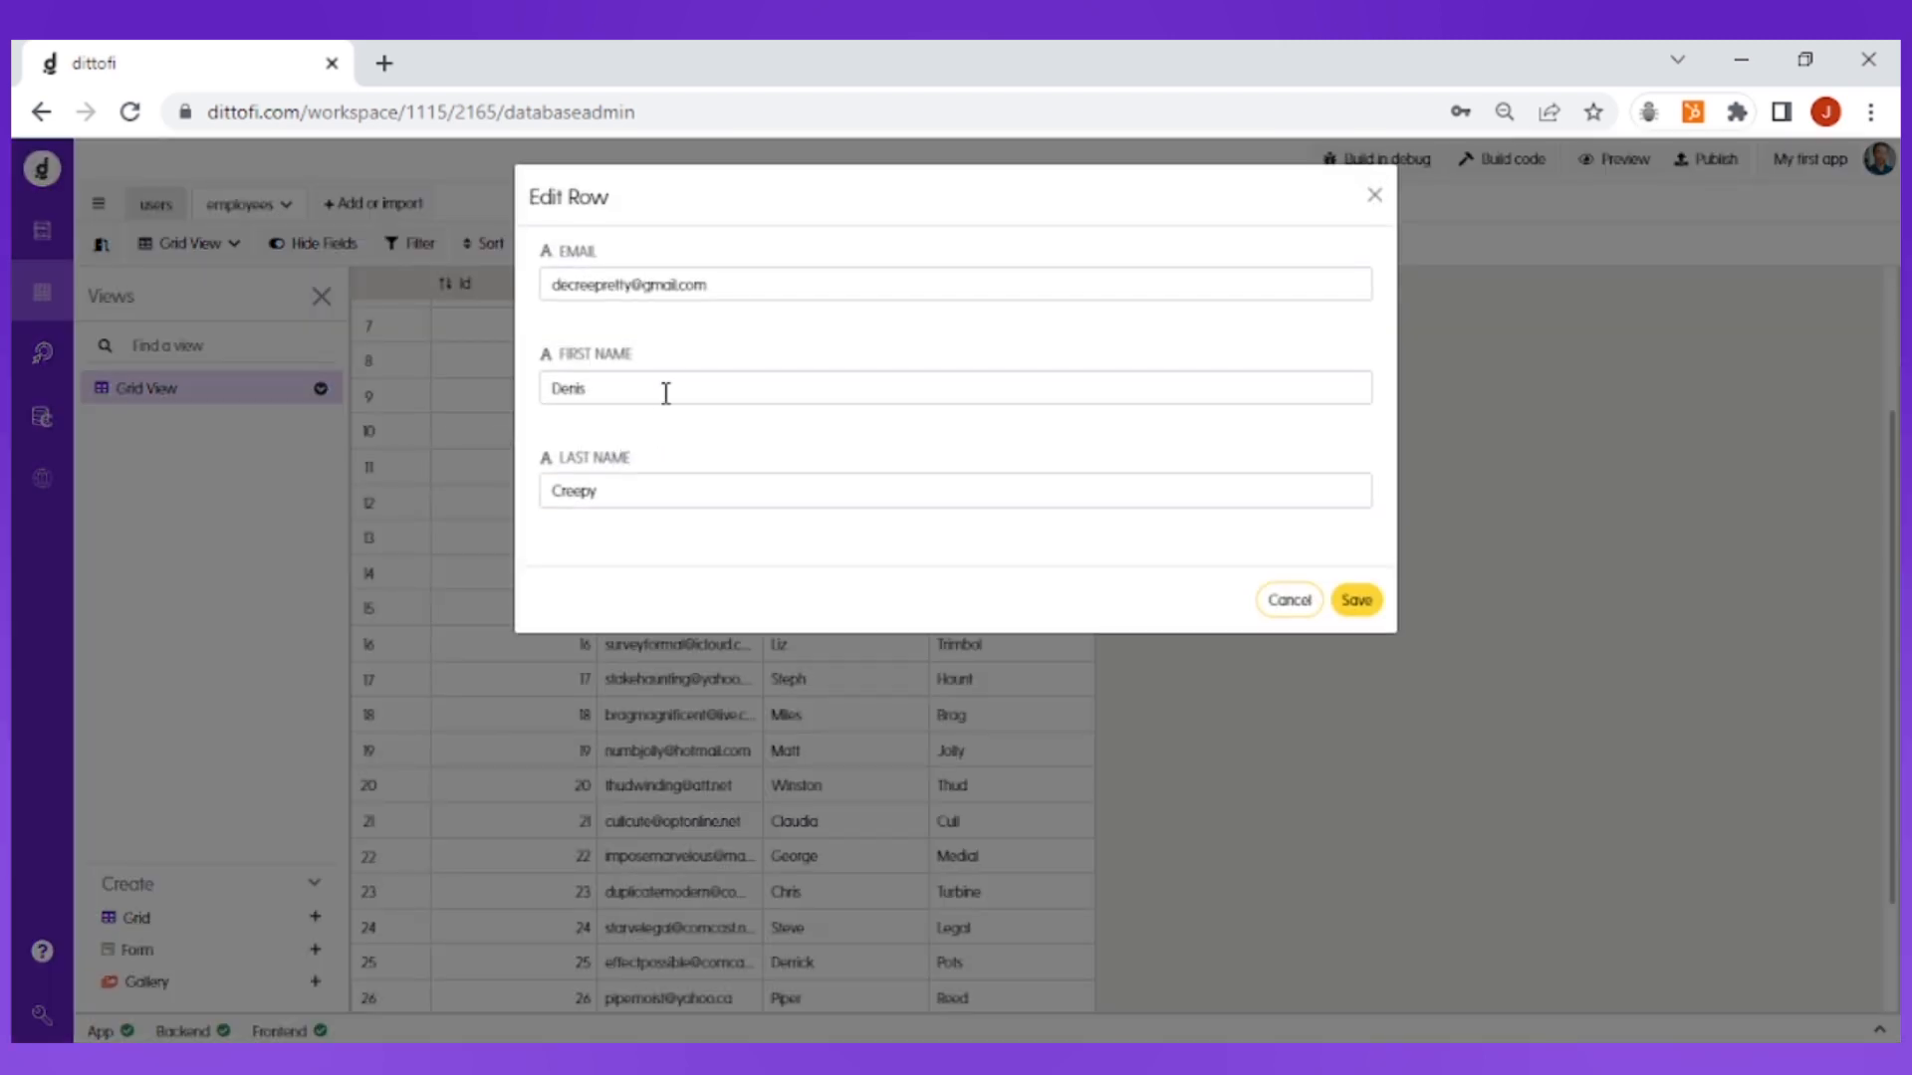
{"action": "left_click", "coordinate": [657, 499]}
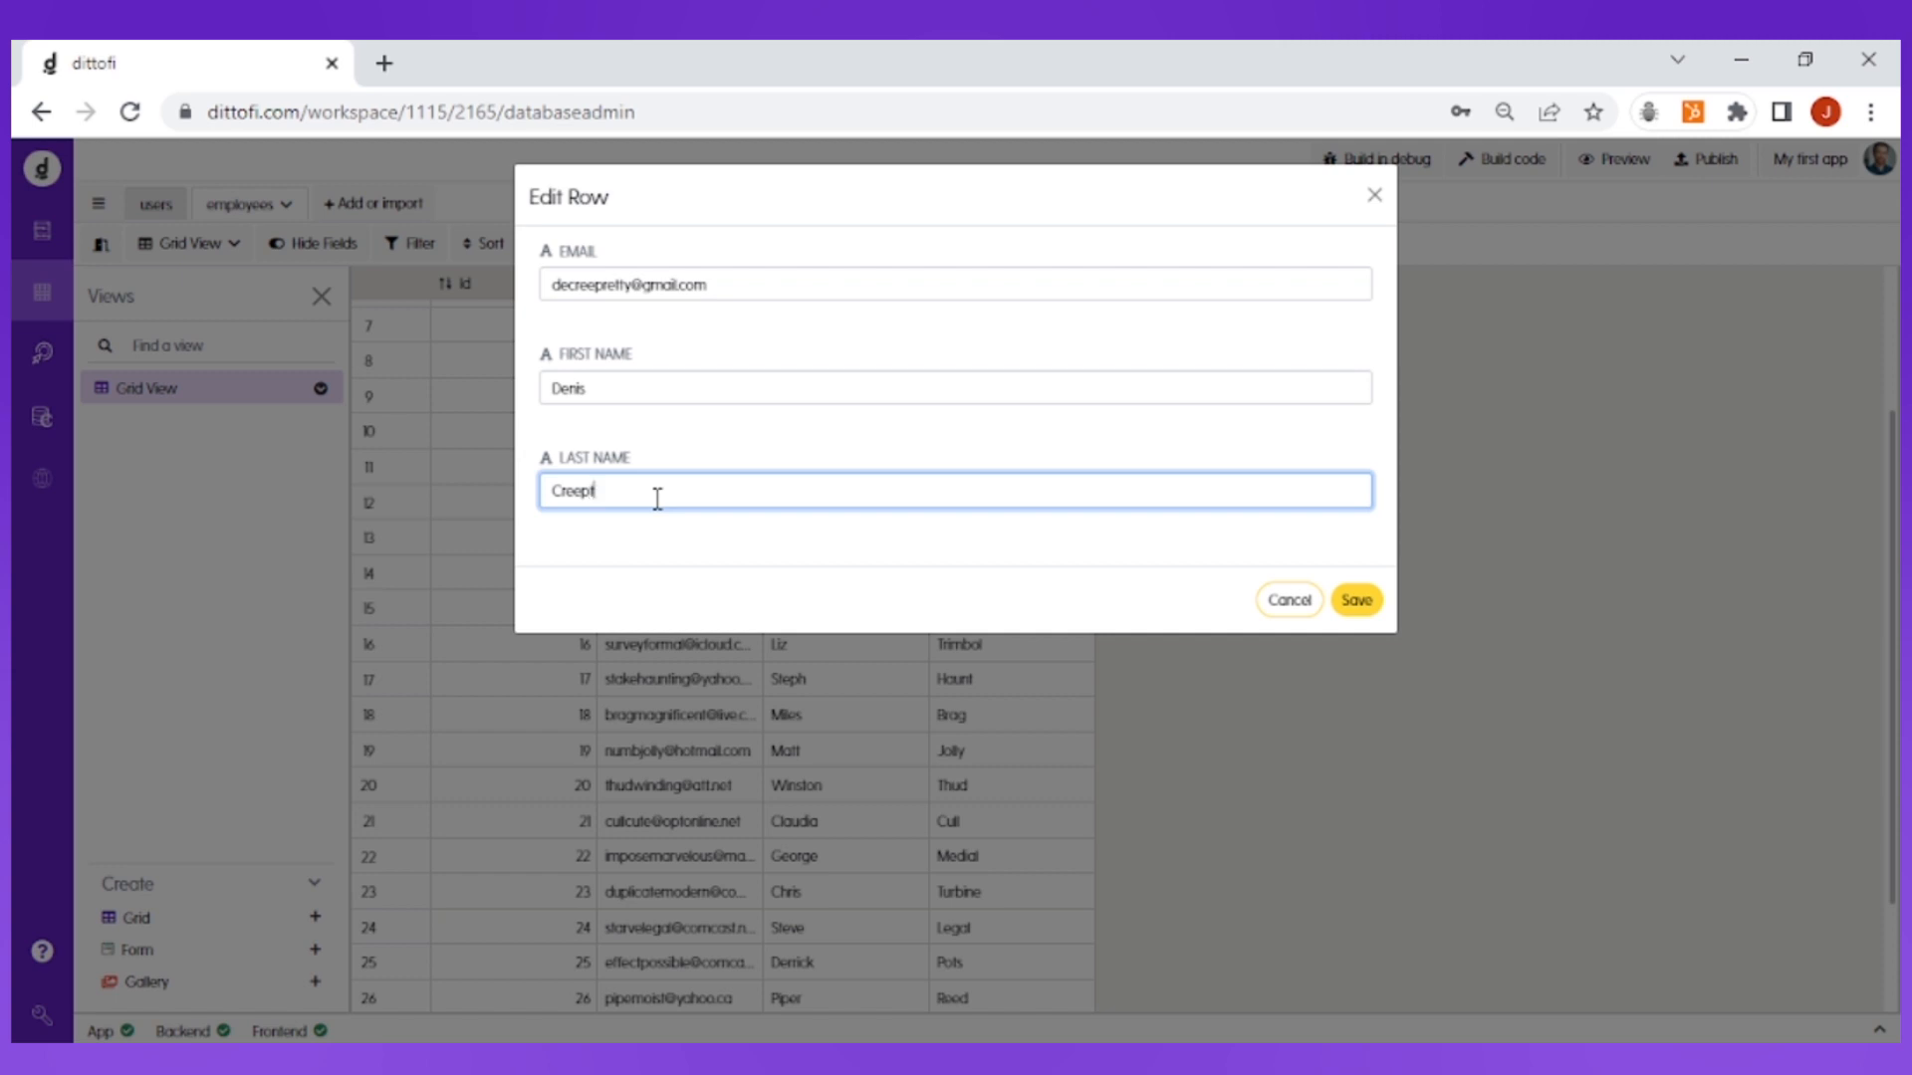
{"action": "left_click", "coordinate": [1356, 606]}
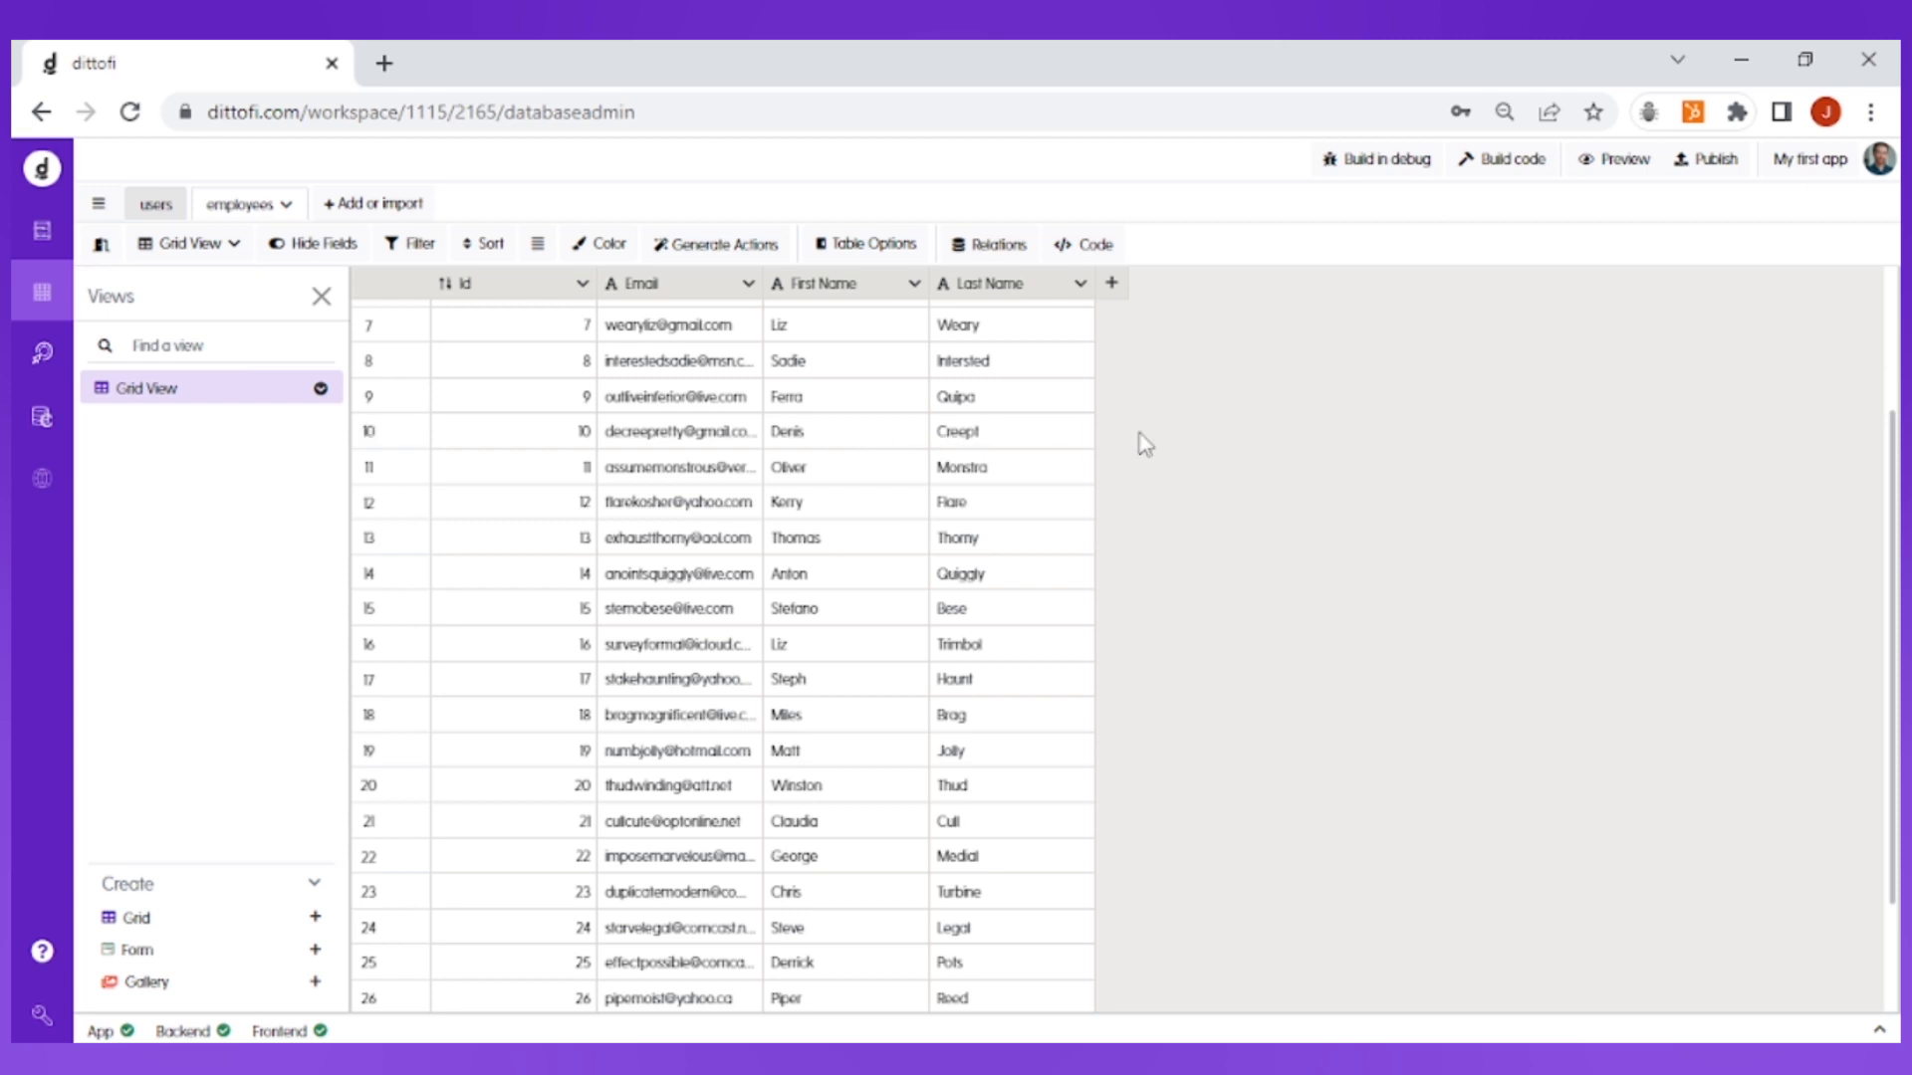
Step: Add a new employee row with a test e-mail address, first name test and last name Test
{"action": "scroll", "coordinate": [1145, 445], "scroll_direction": "down", "scroll_amount": 2}
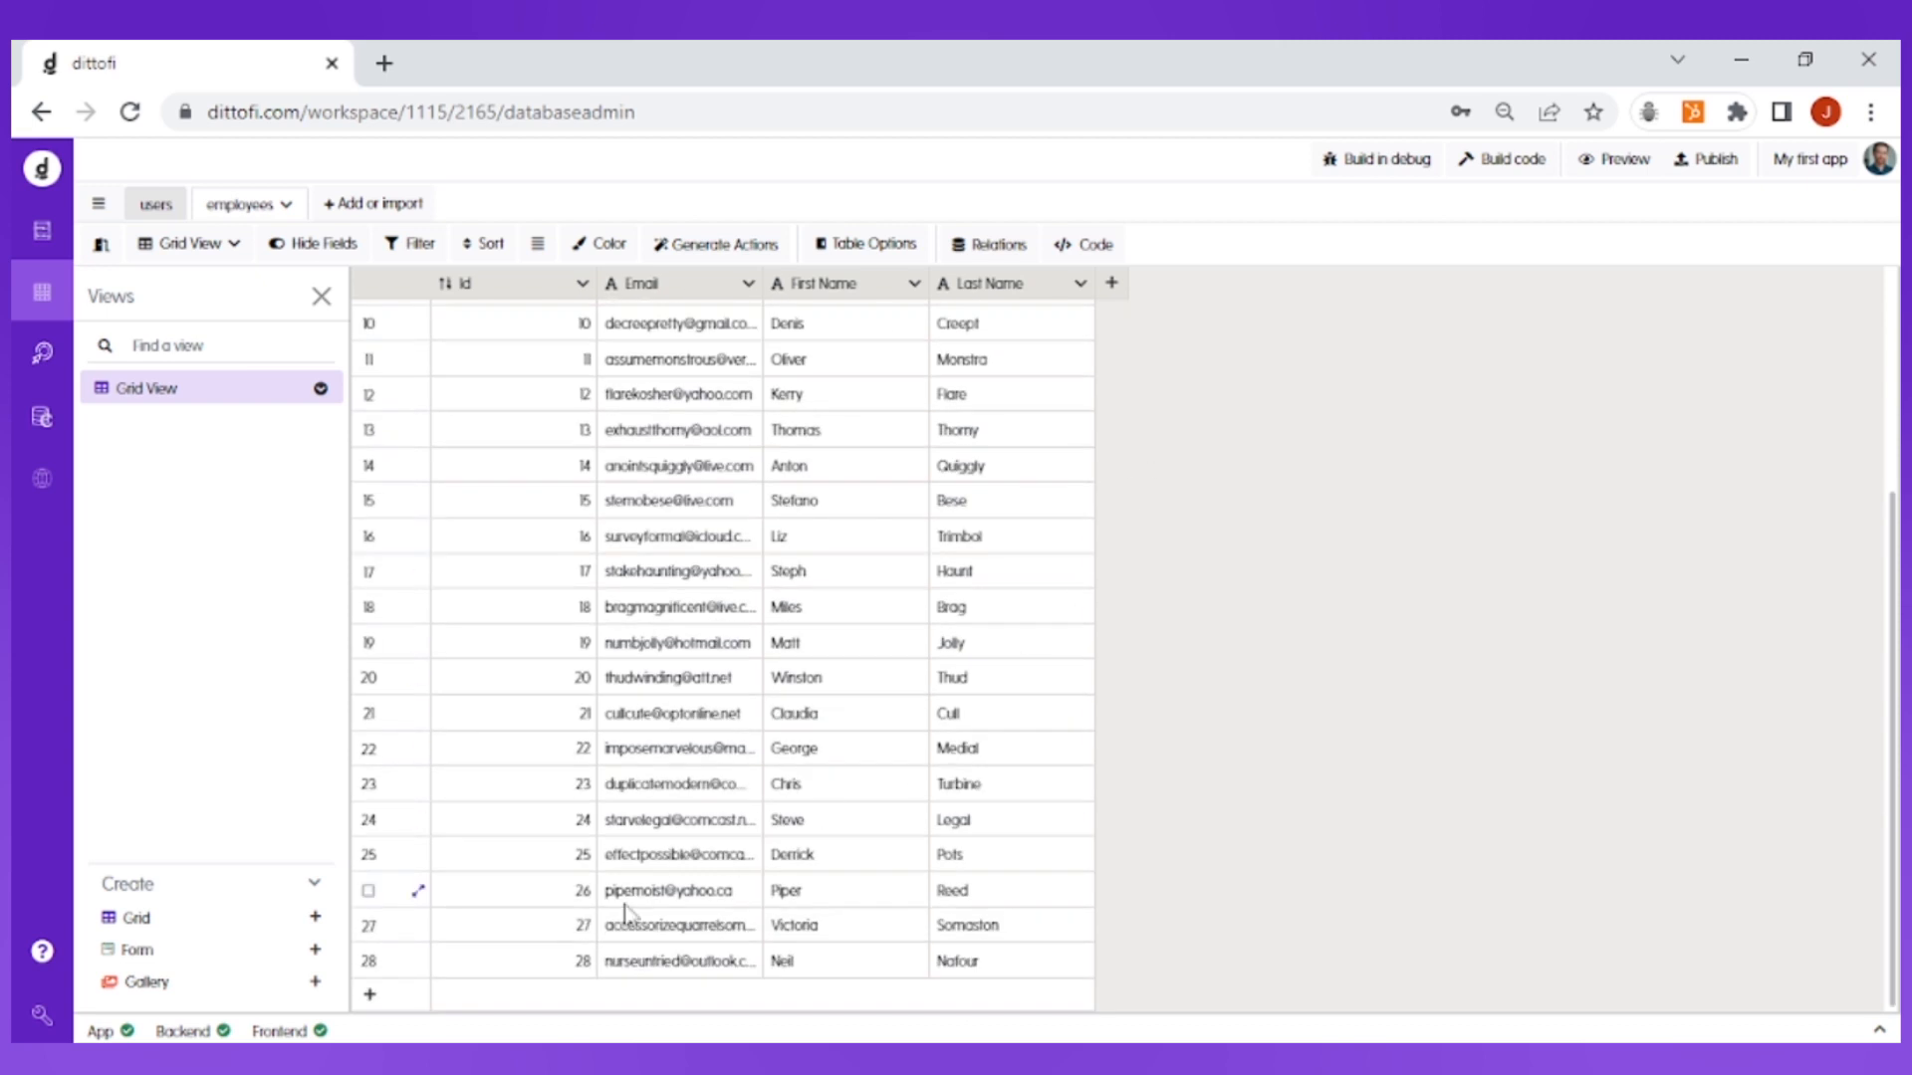
{"action": "left_click", "coordinate": [400, 999]}
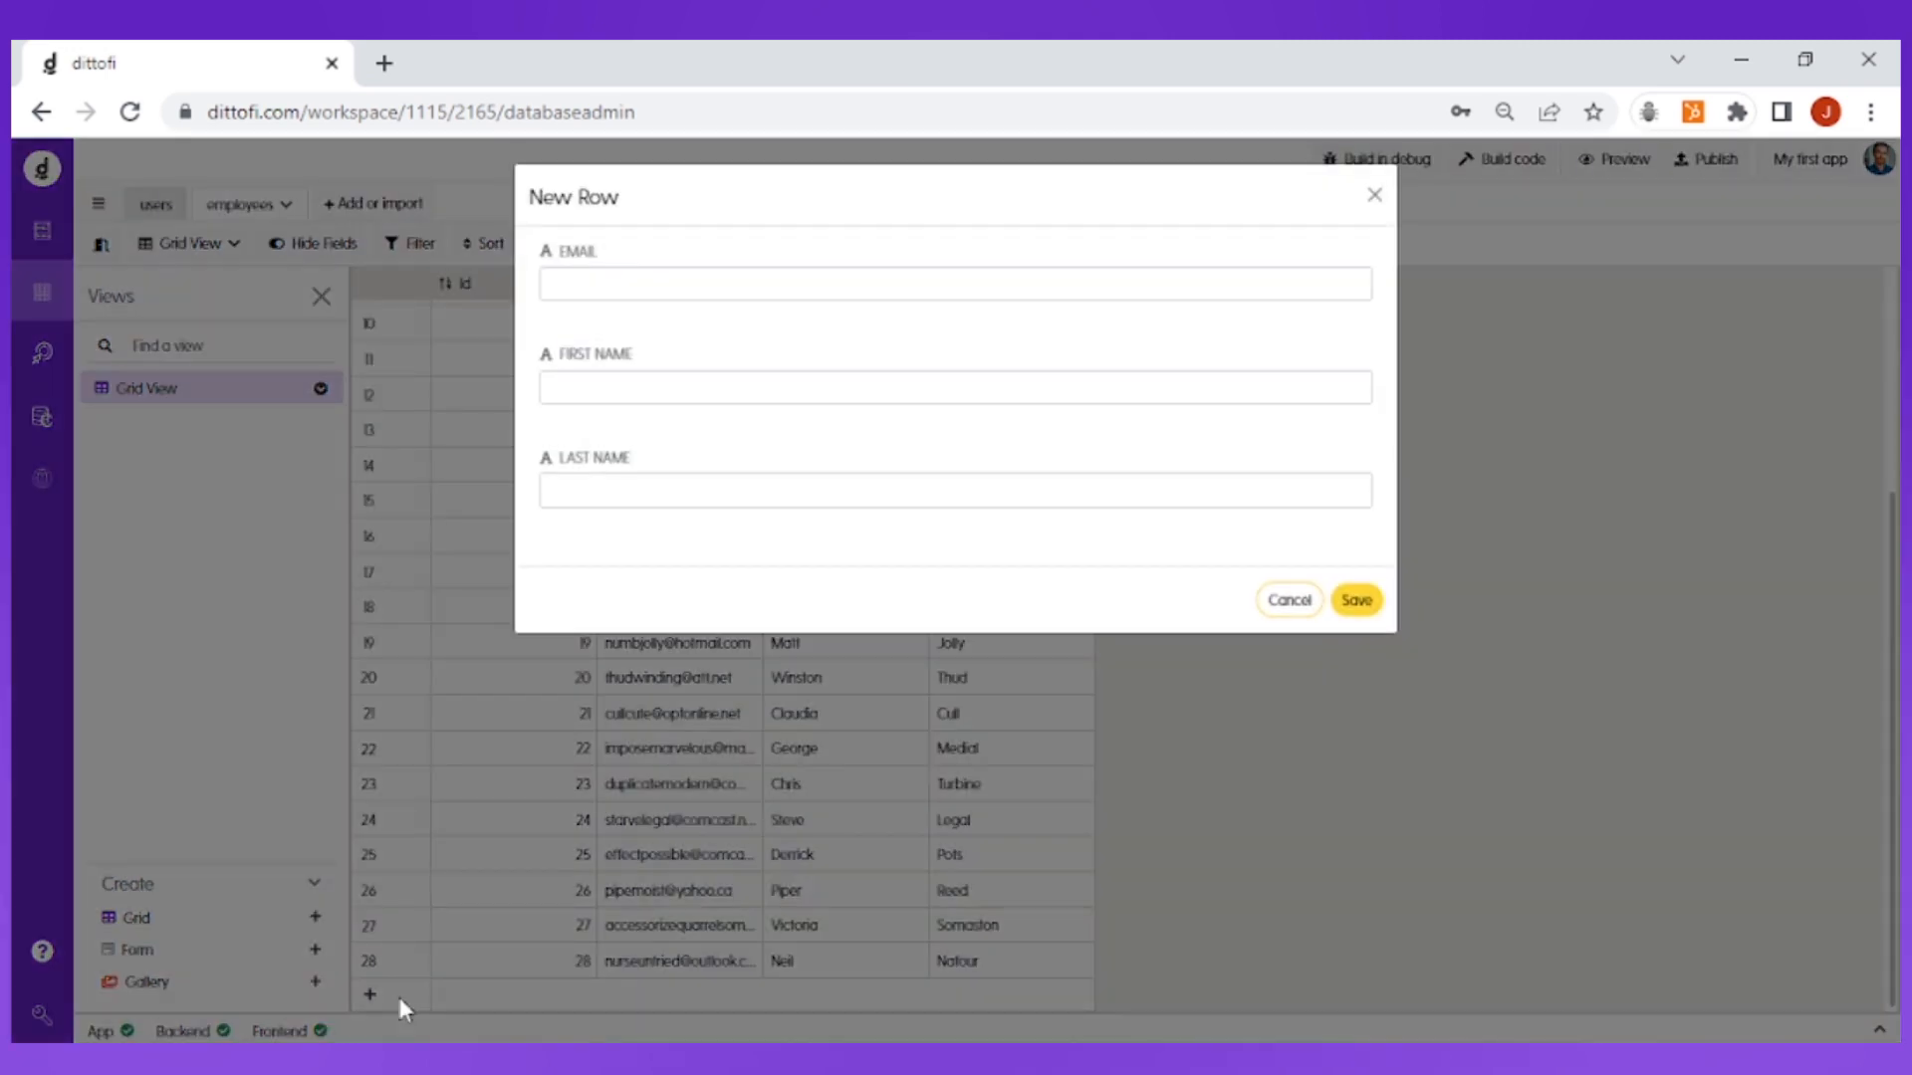
{"action": "left_click", "coordinate": [674, 281]}
{"action": "type", "text": "test@gmail.com"}
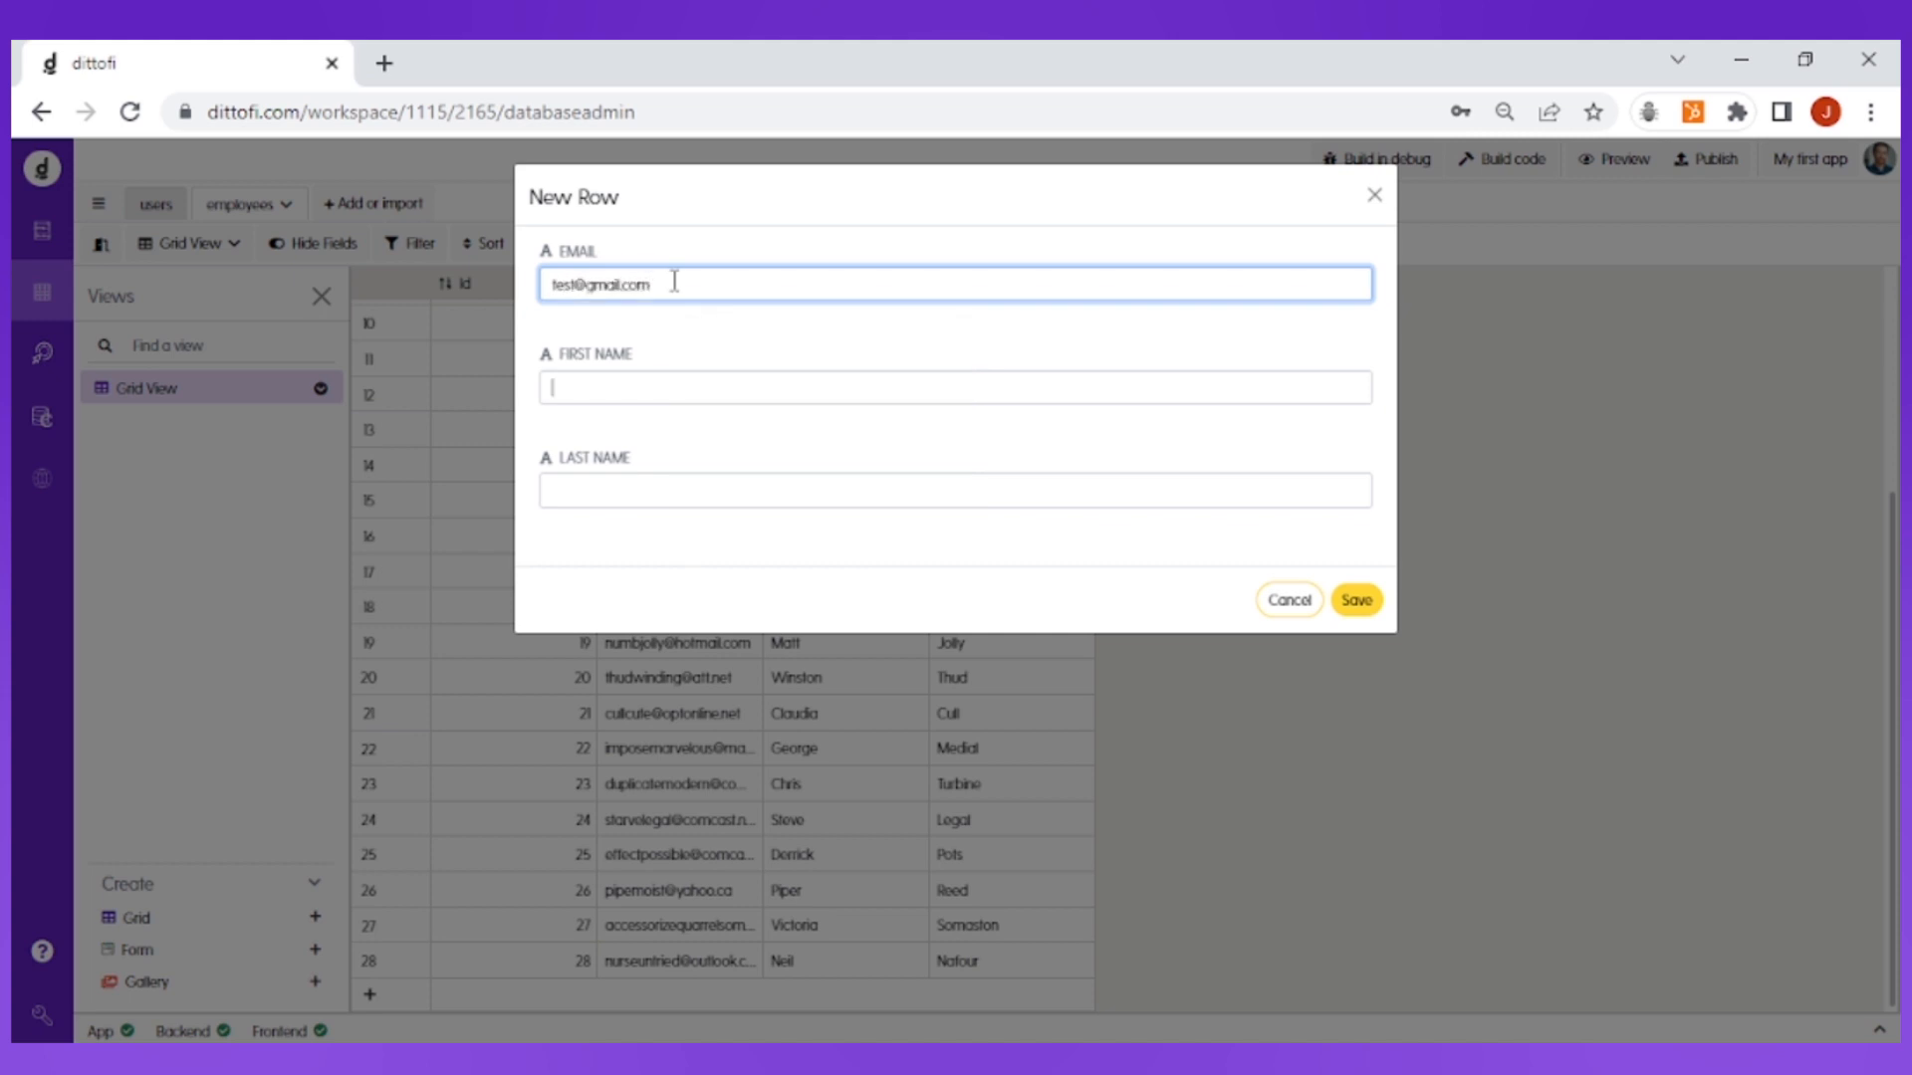
{"action": "key", "text": "Tab"}
{"action": "type", "text": "te"}
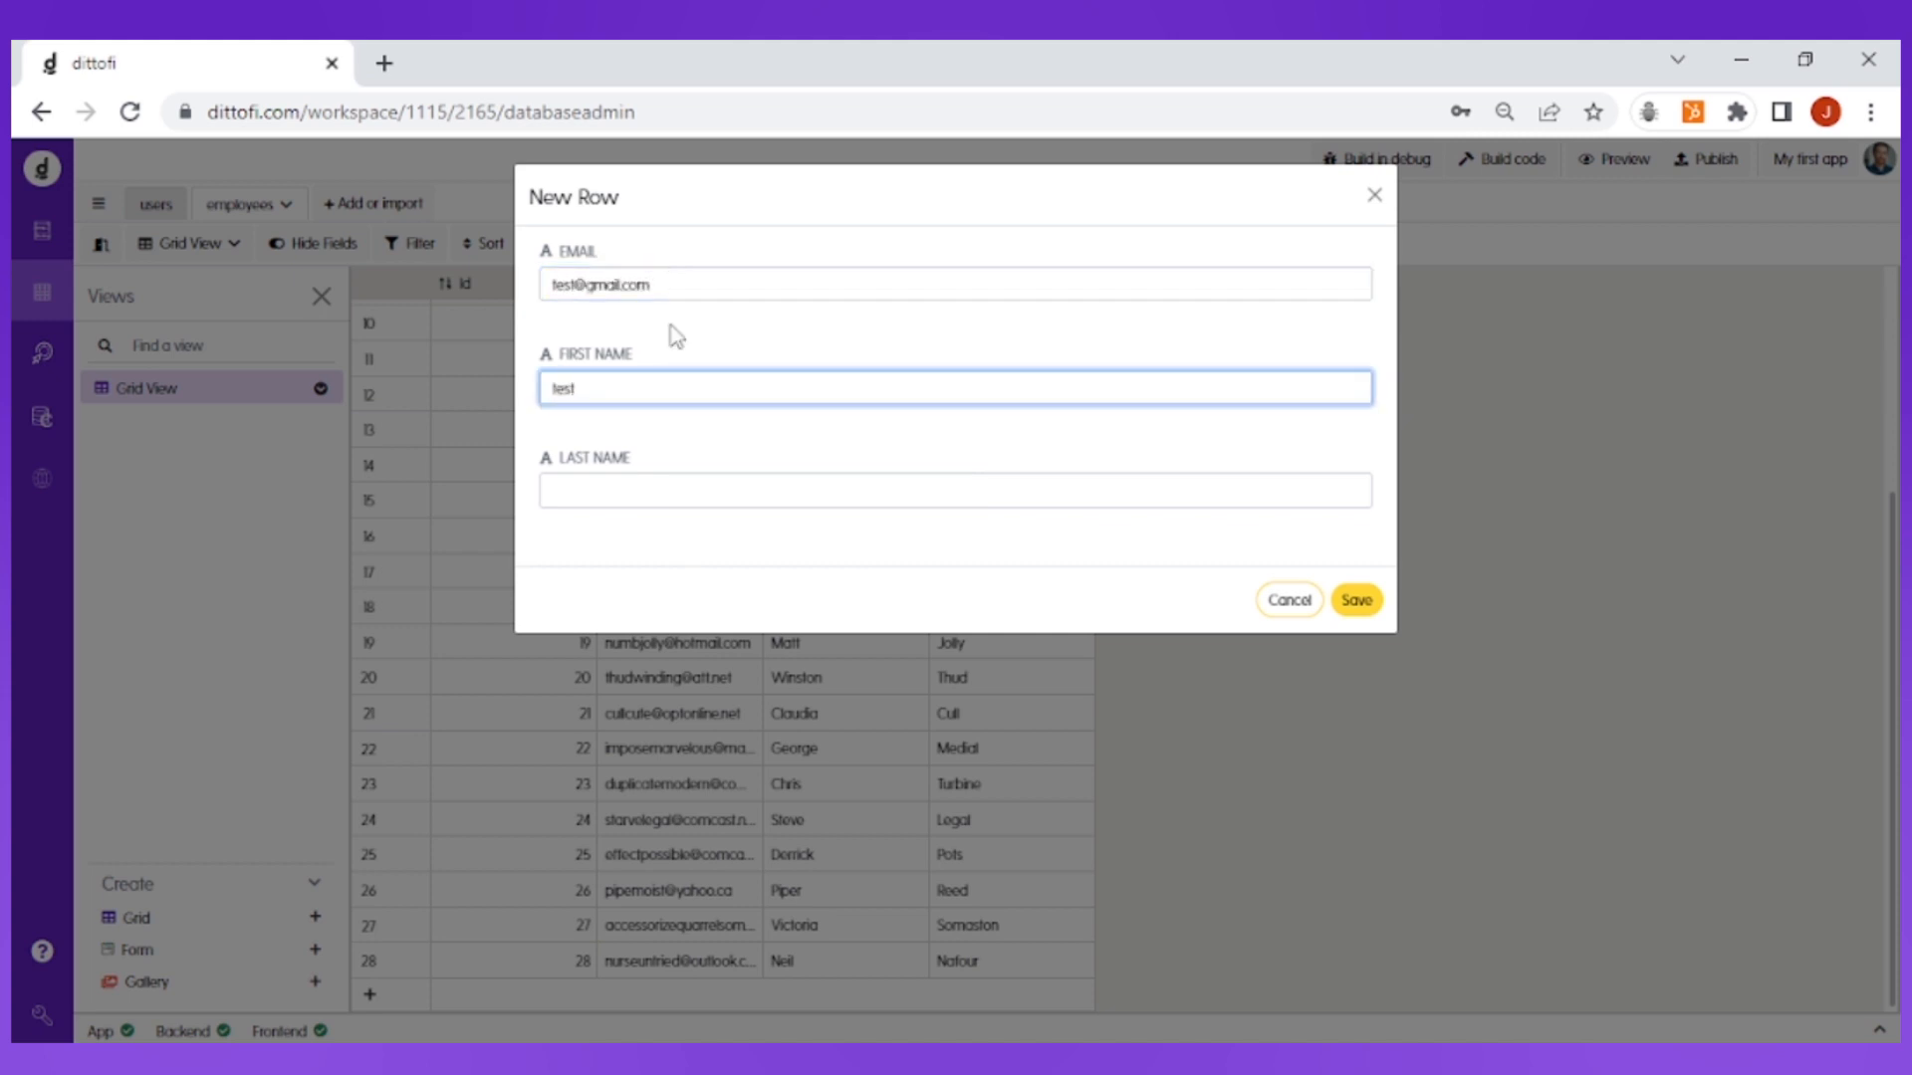
{"action": "key", "text": "Tab"}
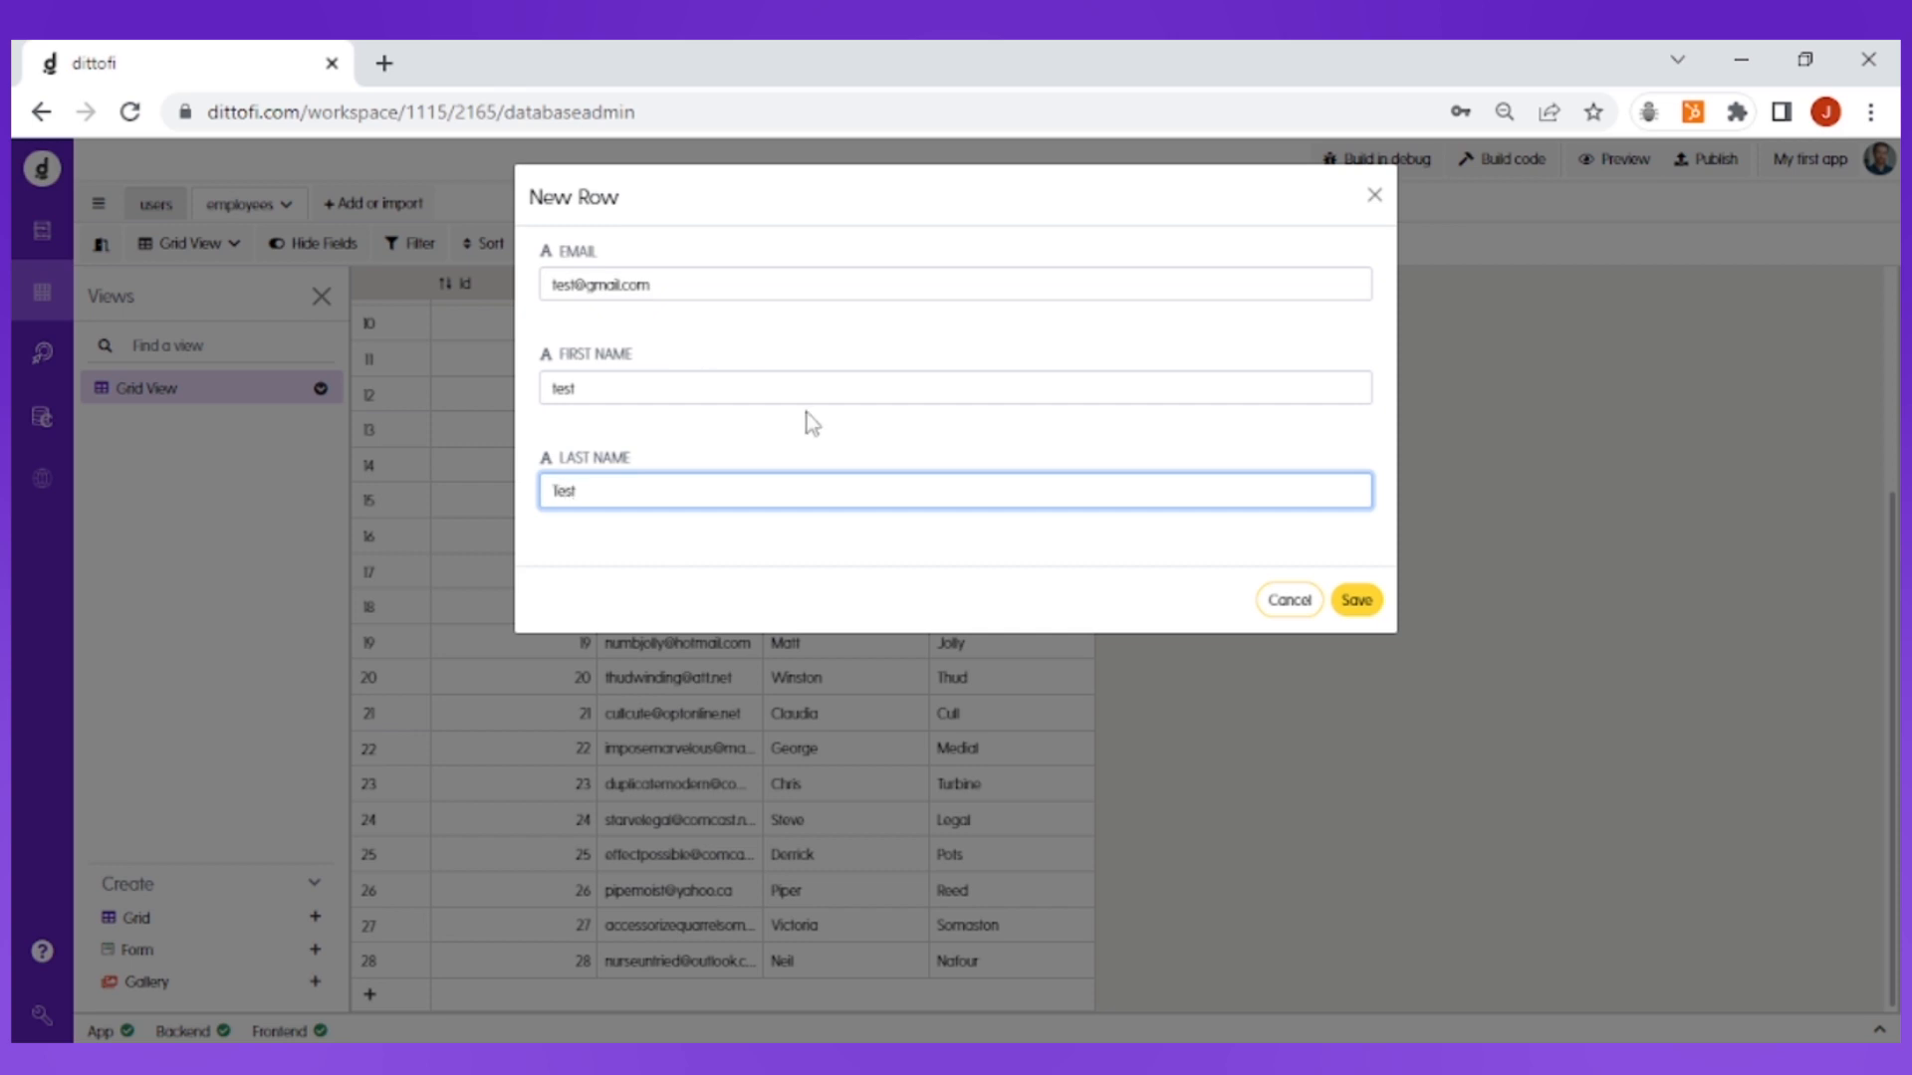
{"action": "left_click", "coordinate": [1375, 605]}
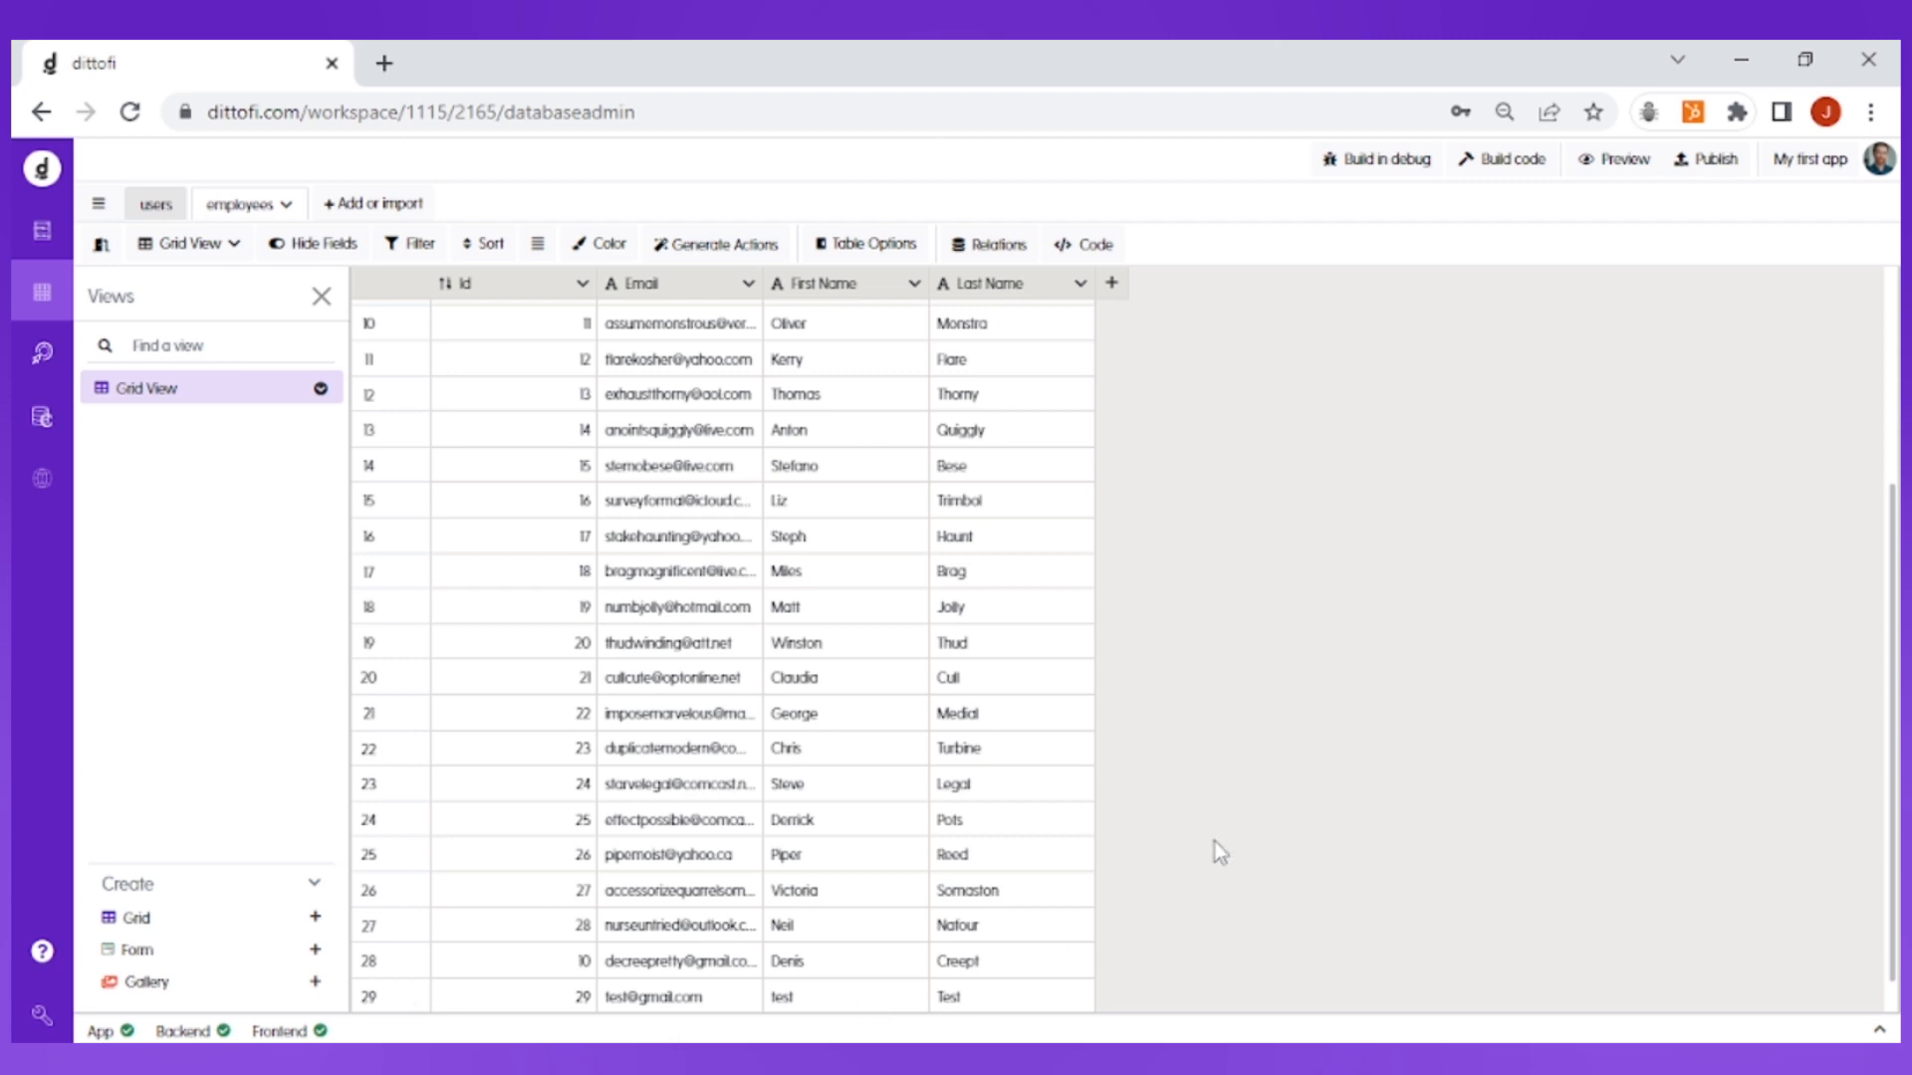
Step: Create a new empty table in the database
{"action": "scroll", "coordinate": [1215, 840], "scroll_direction": "up", "scroll_amount": 1}
{"action": "scroll", "coordinate": [1215, 841], "scroll_direction": "up", "scroll_amount": 3}
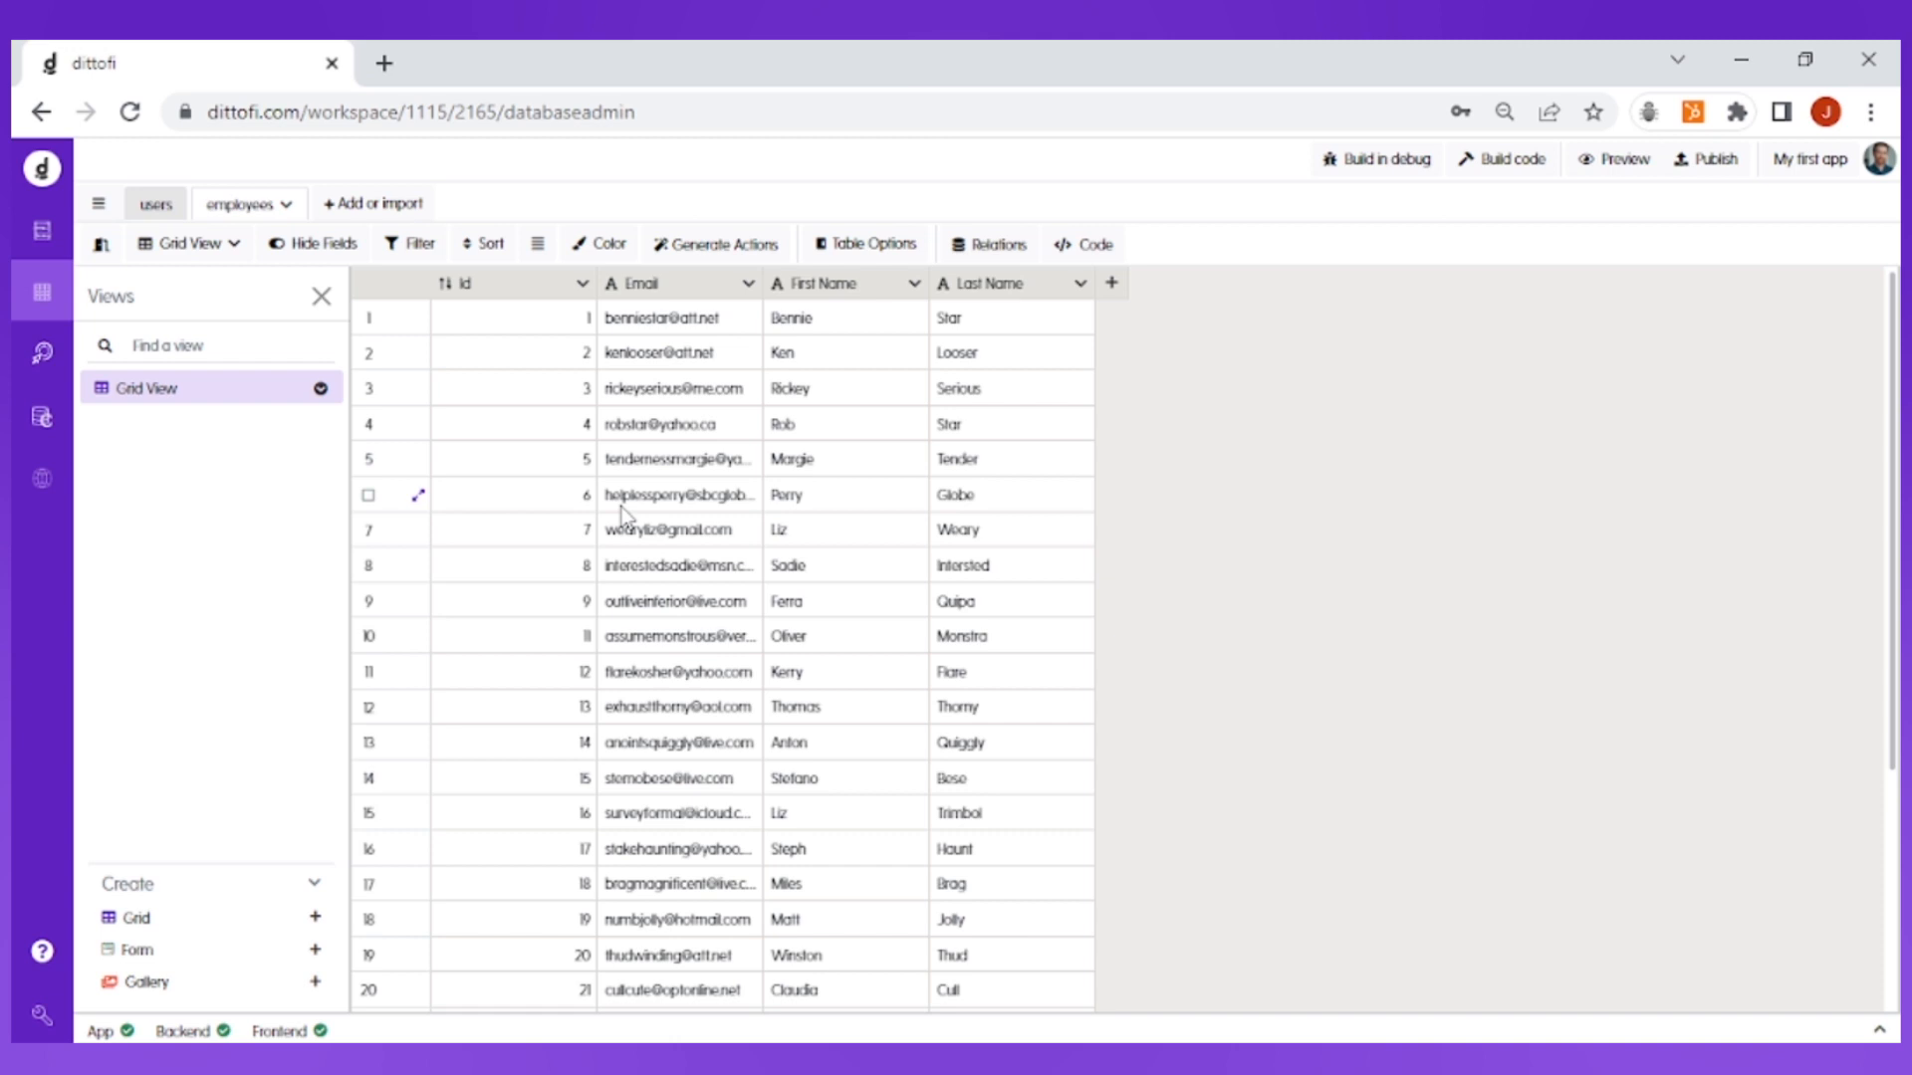
{"action": "left_click", "coordinate": [379, 209]}
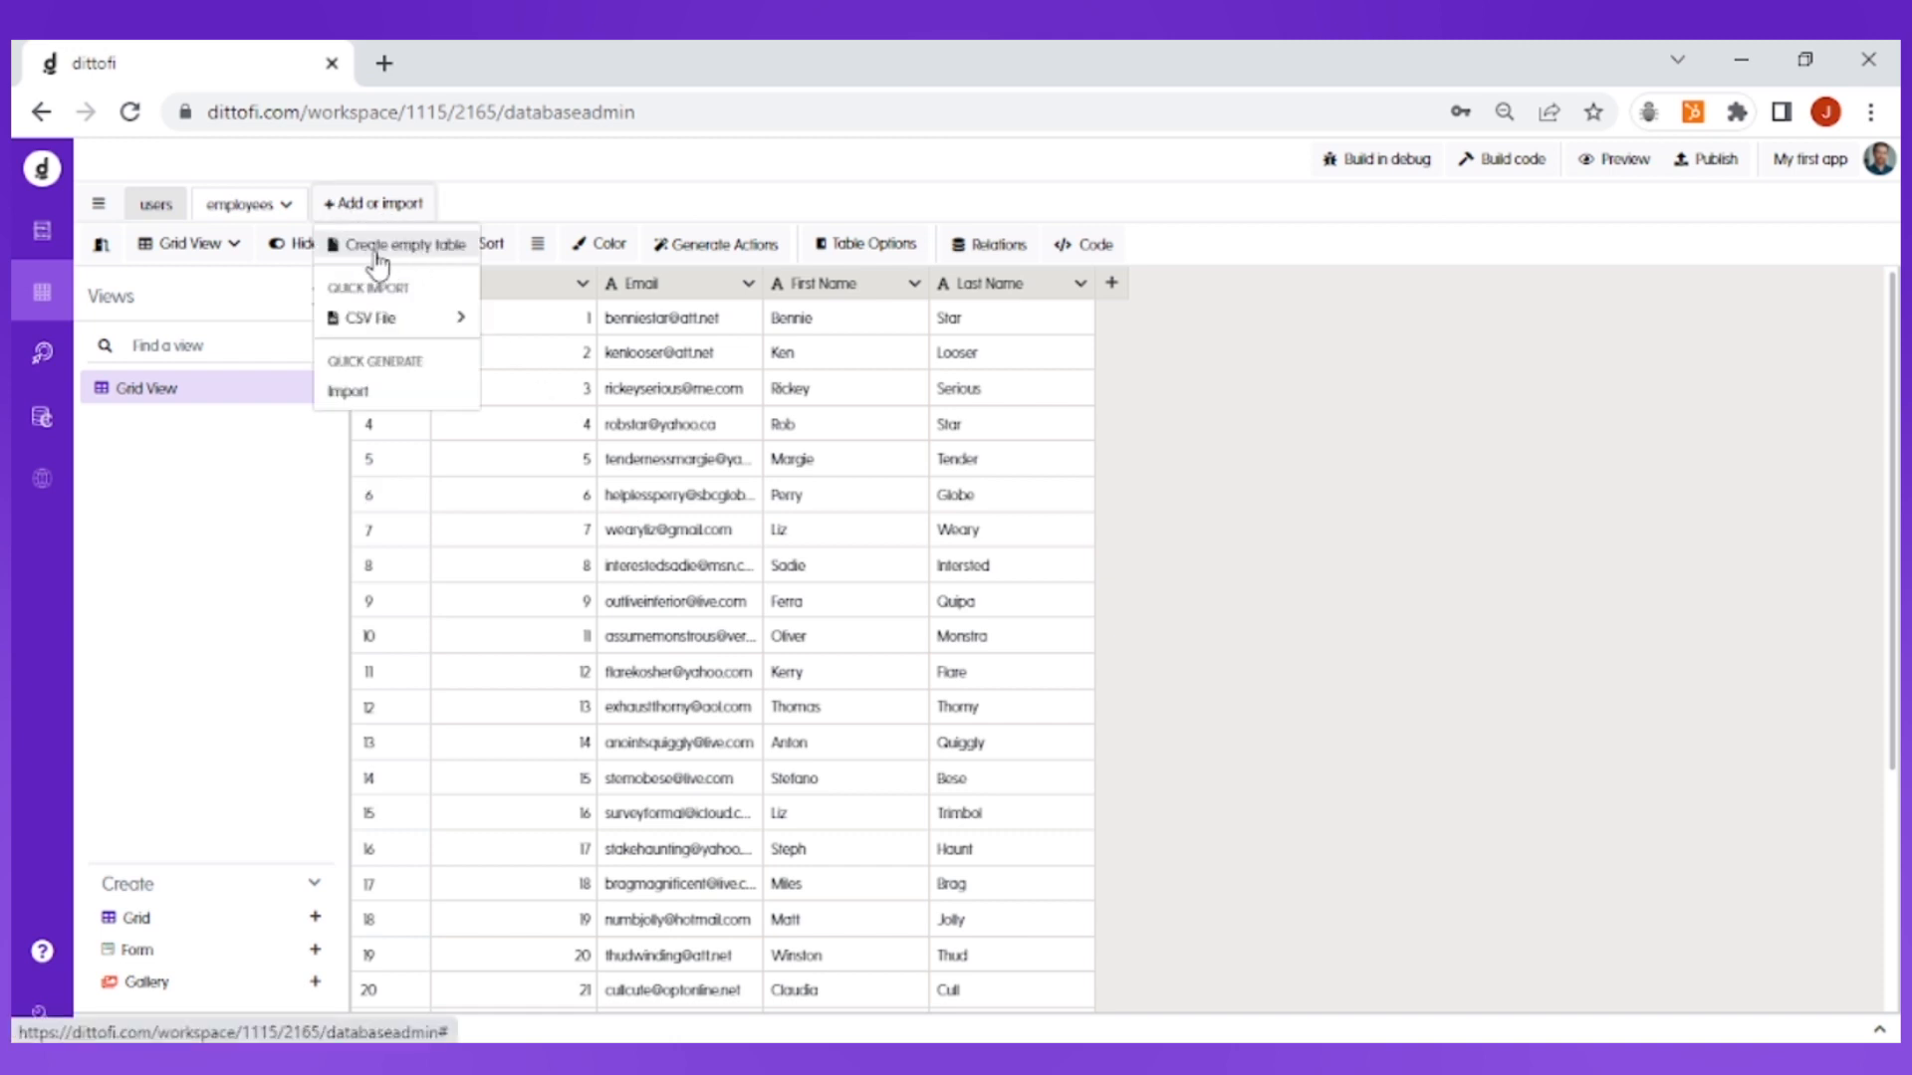
{"action": "left_click", "coordinate": [422, 261]}
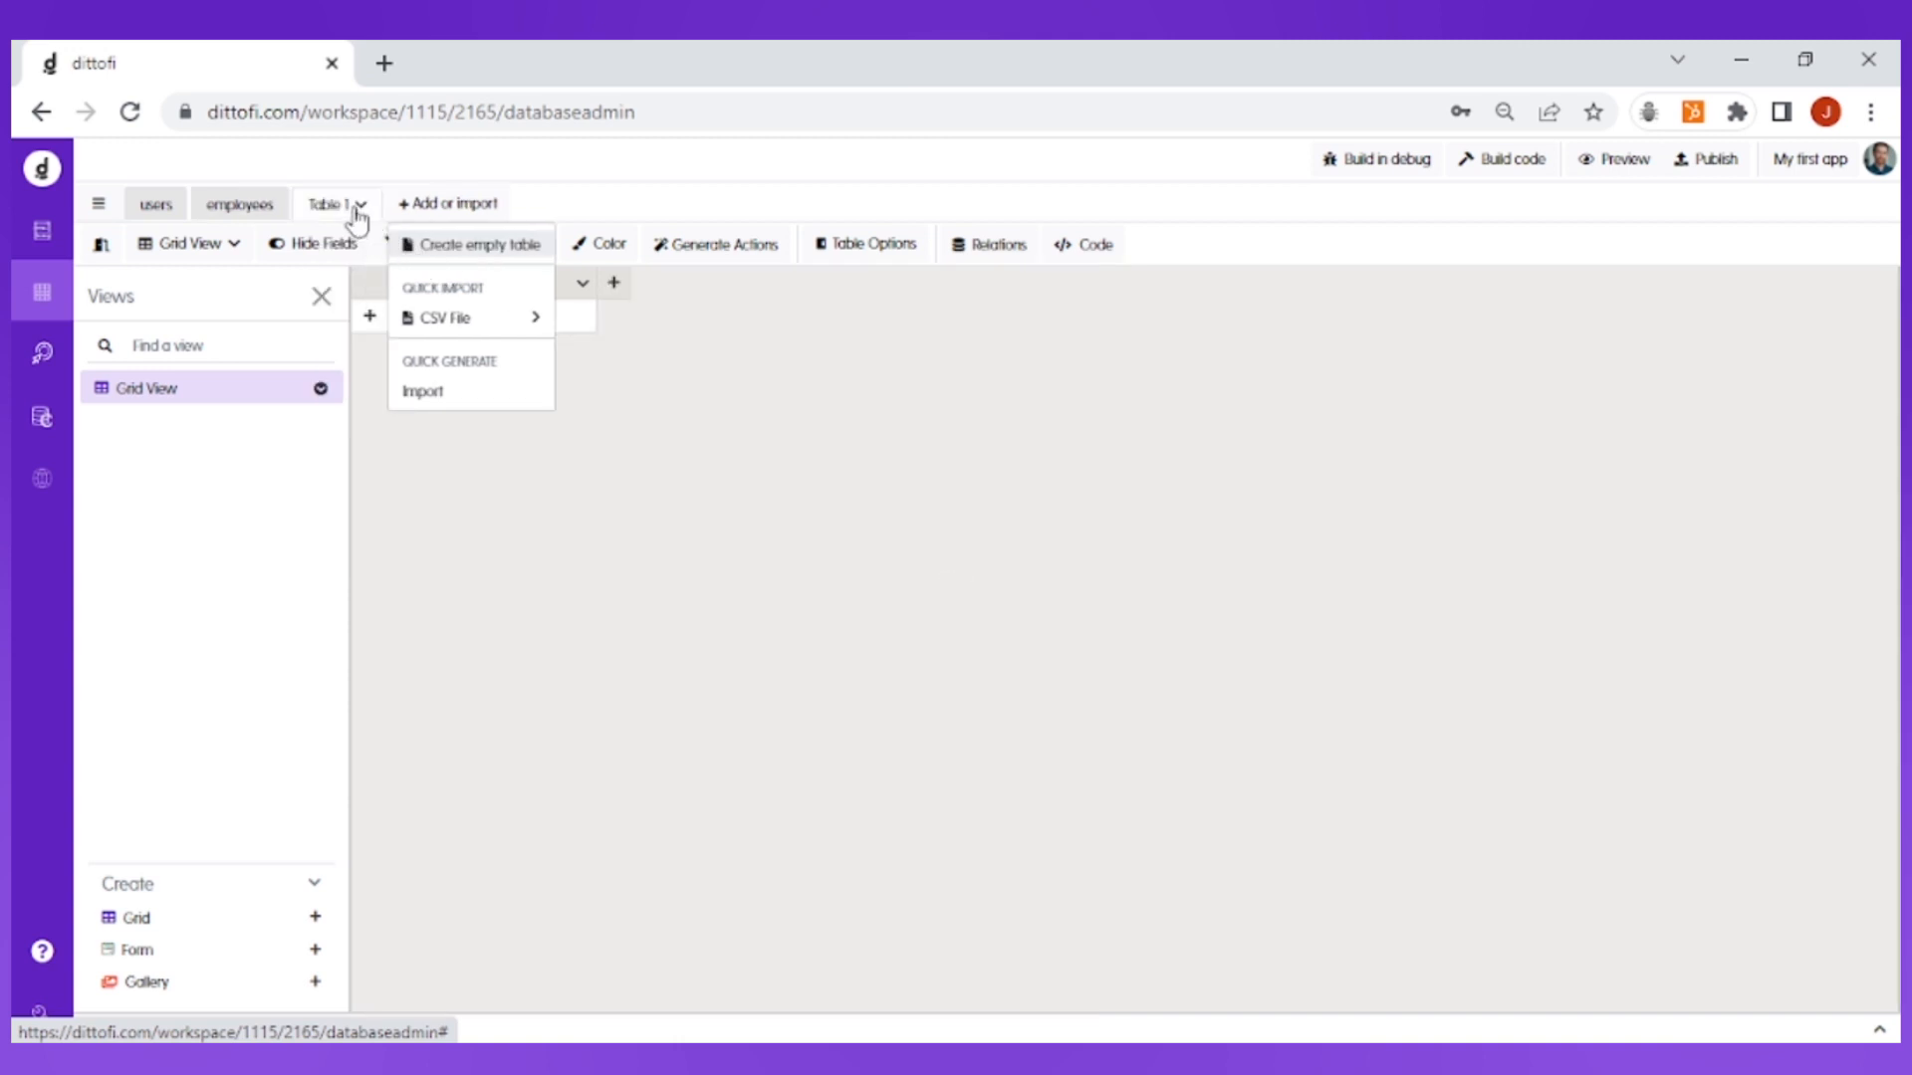
Step: Rename the new table to roles
{"action": "left_click", "coordinate": [356, 209]}
{"action": "left_click", "coordinate": [378, 242]}
{"action": "triple_click", "coordinate": [368, 197]}
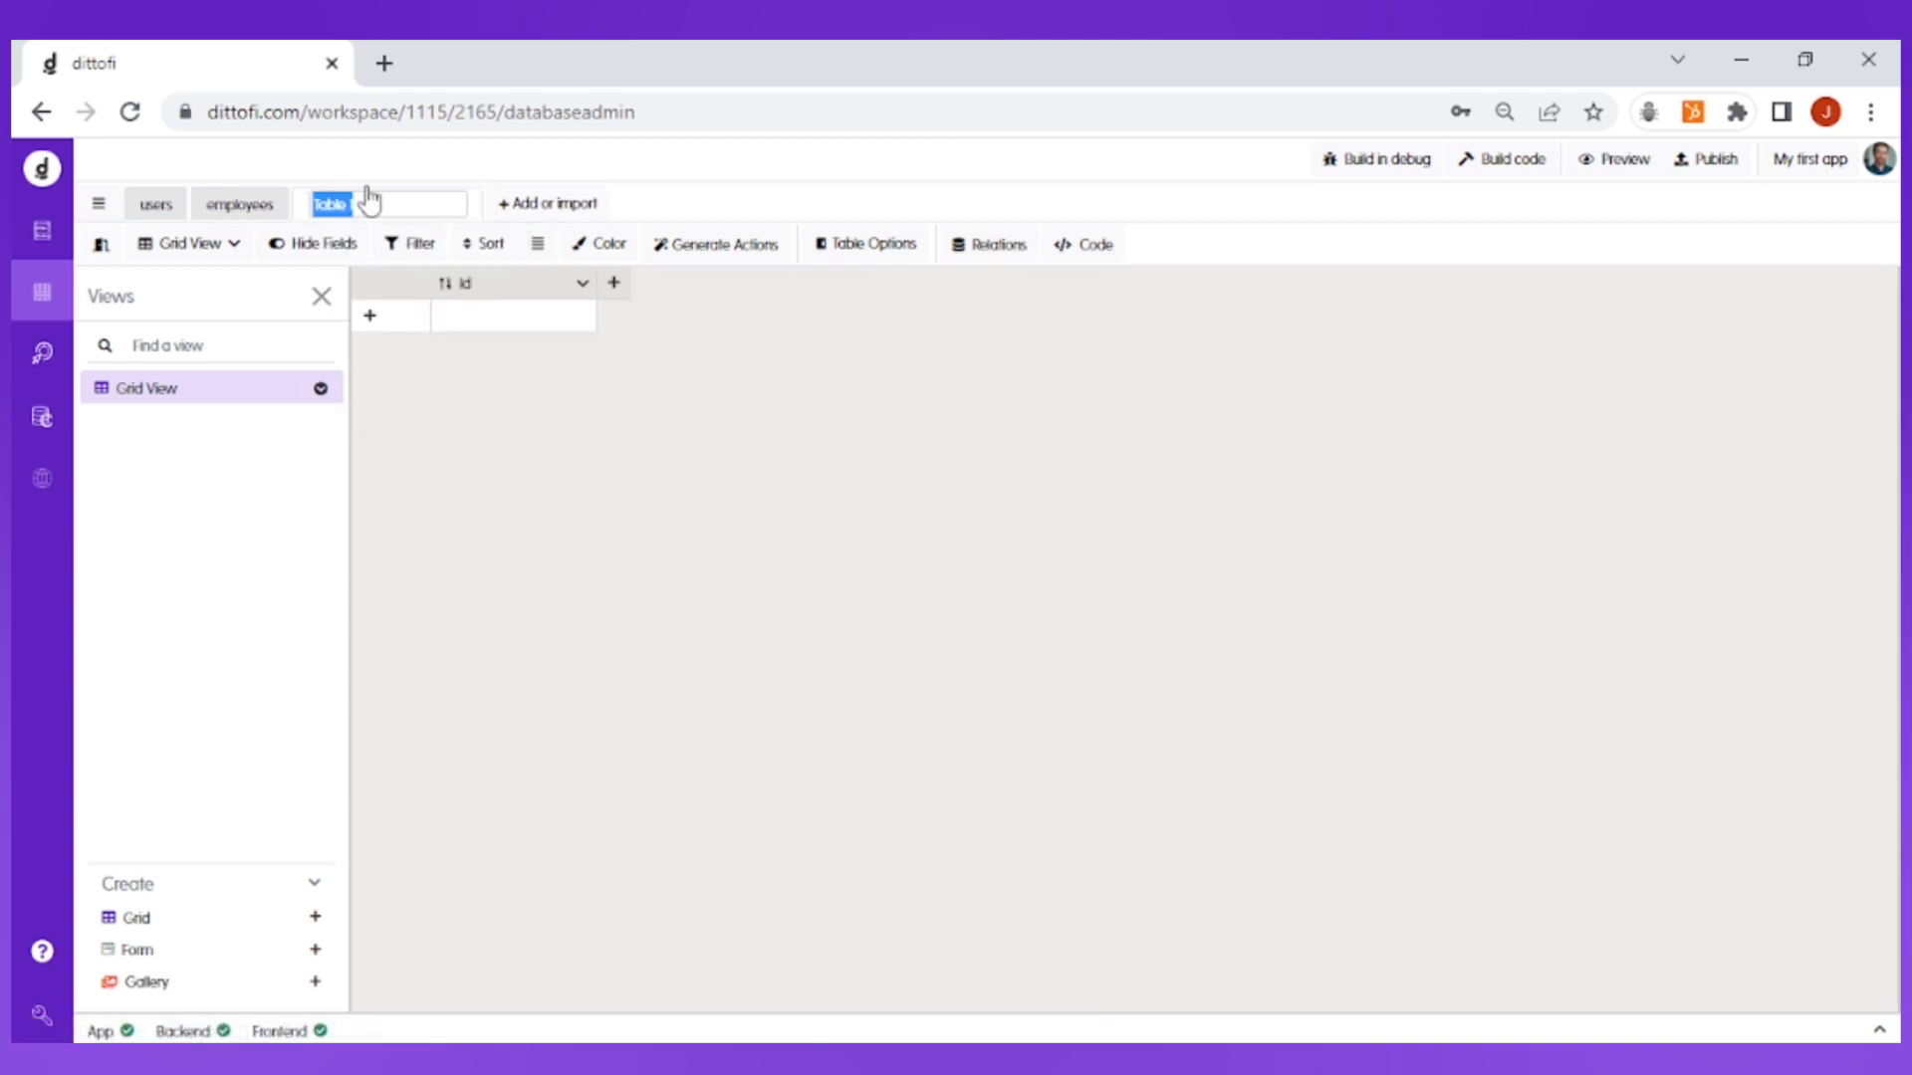
{"action": "type", "text": "roles"}
{"action": "key", "text": "Return"}
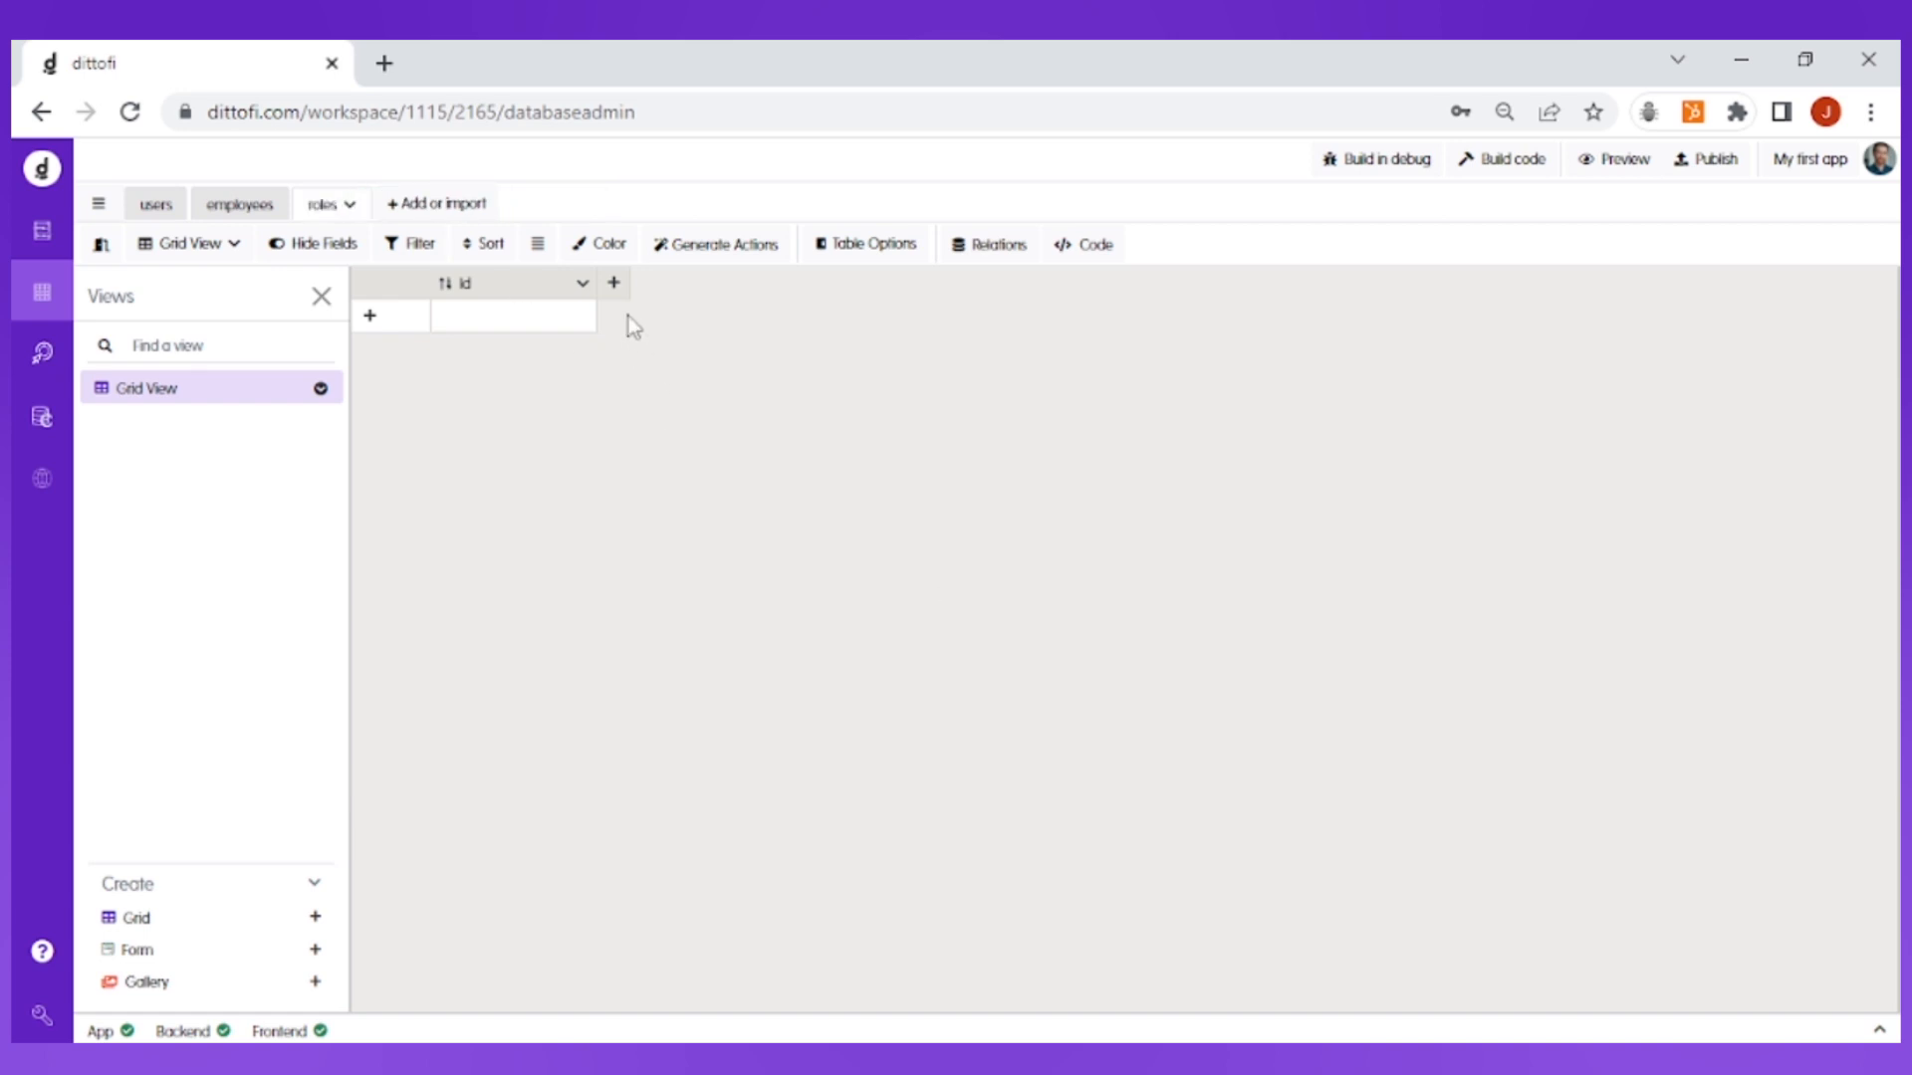
Step: Add a Single line text field named roles to the roles table
{"action": "left_click", "coordinate": [614, 285]}
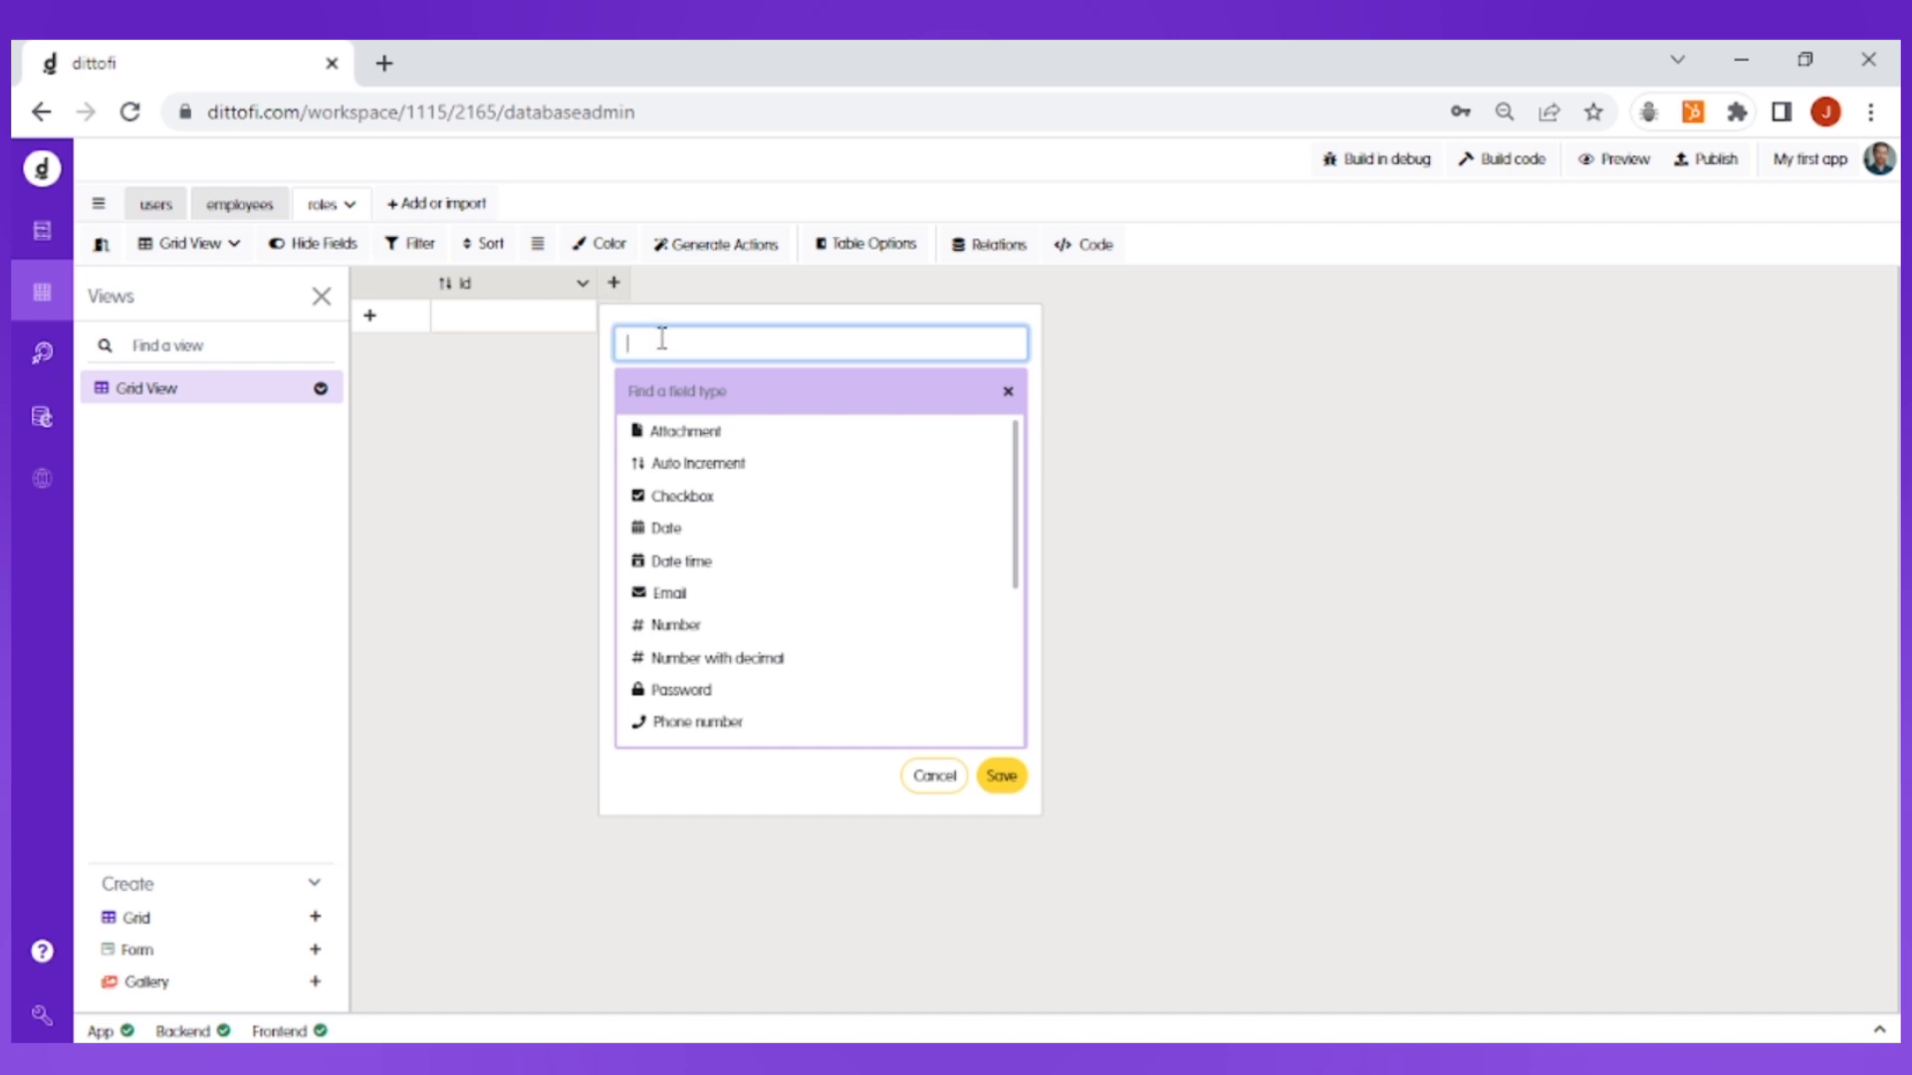
{"action": "left_click", "coordinate": [683, 392]}
{"action": "type", "text": "sing"}
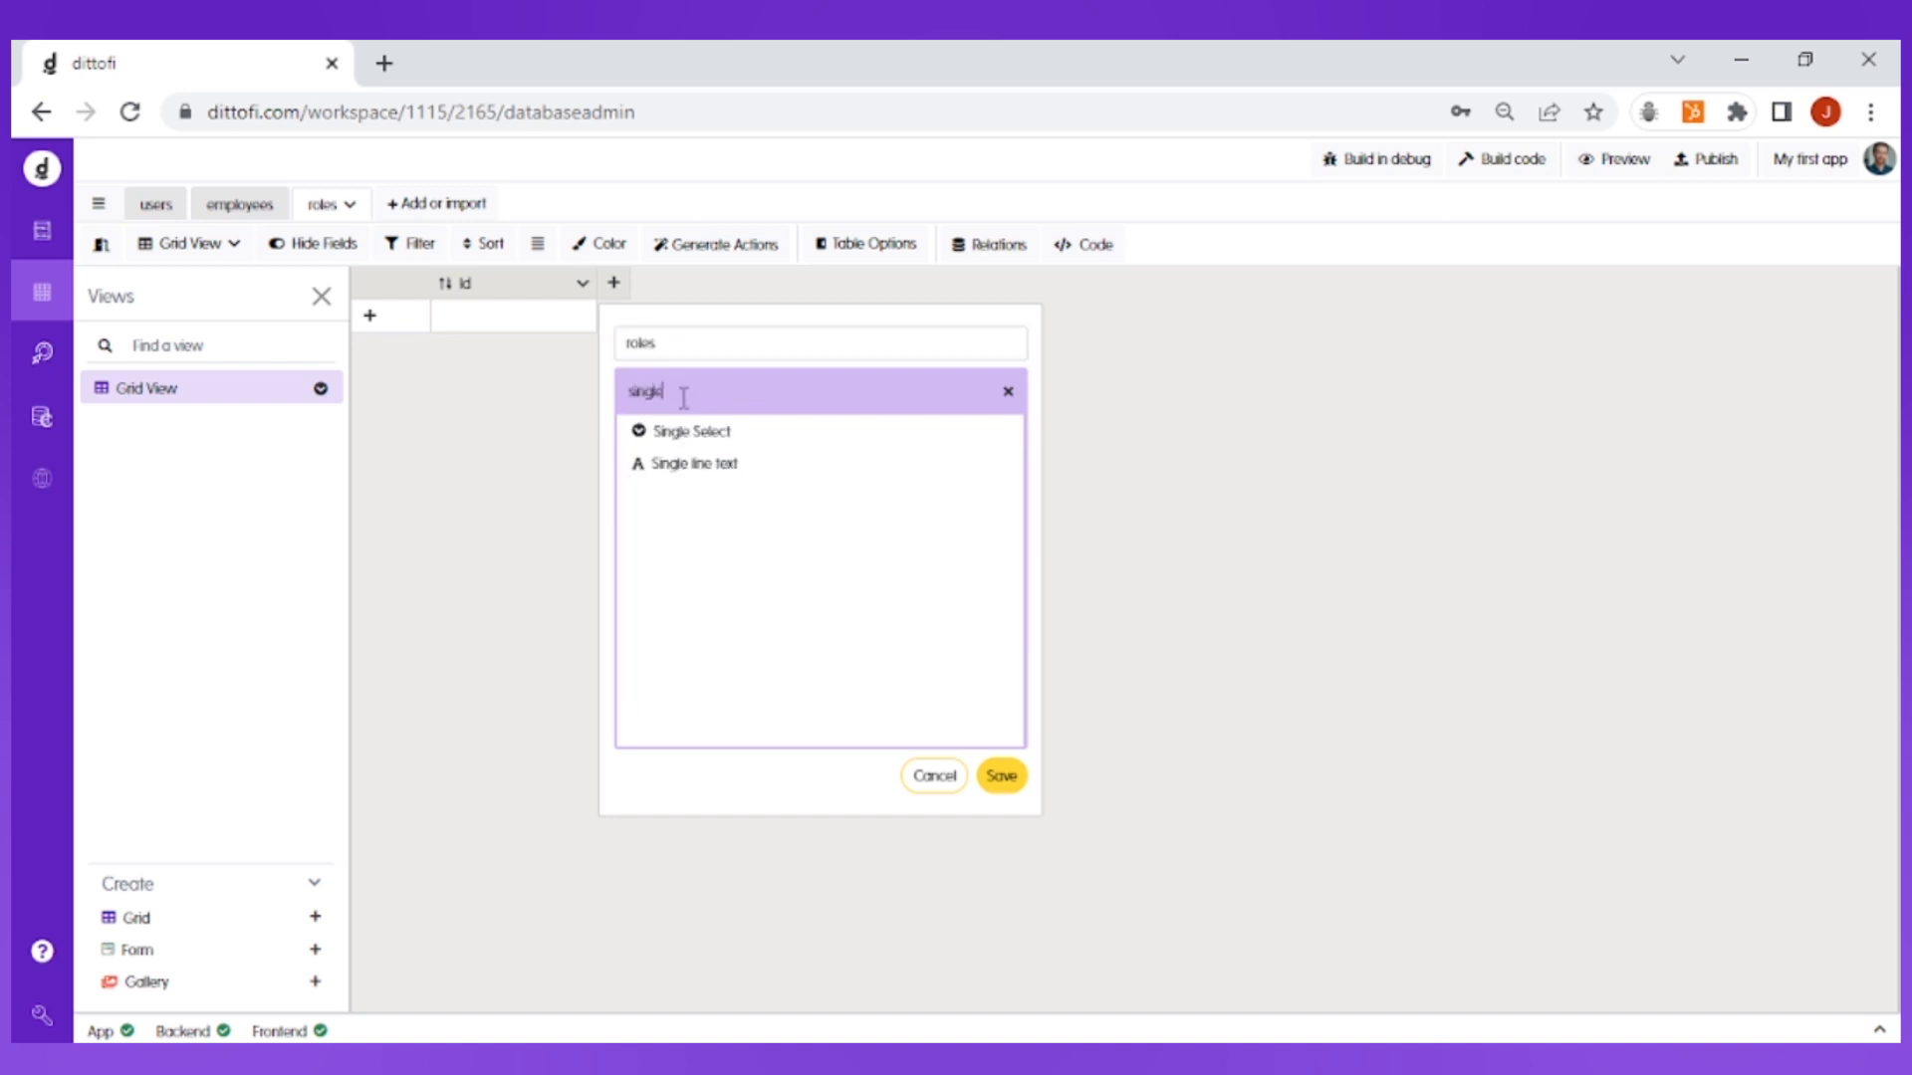
{"action": "type", "text": "le"}
{"action": "left_click", "coordinate": [708, 464]}
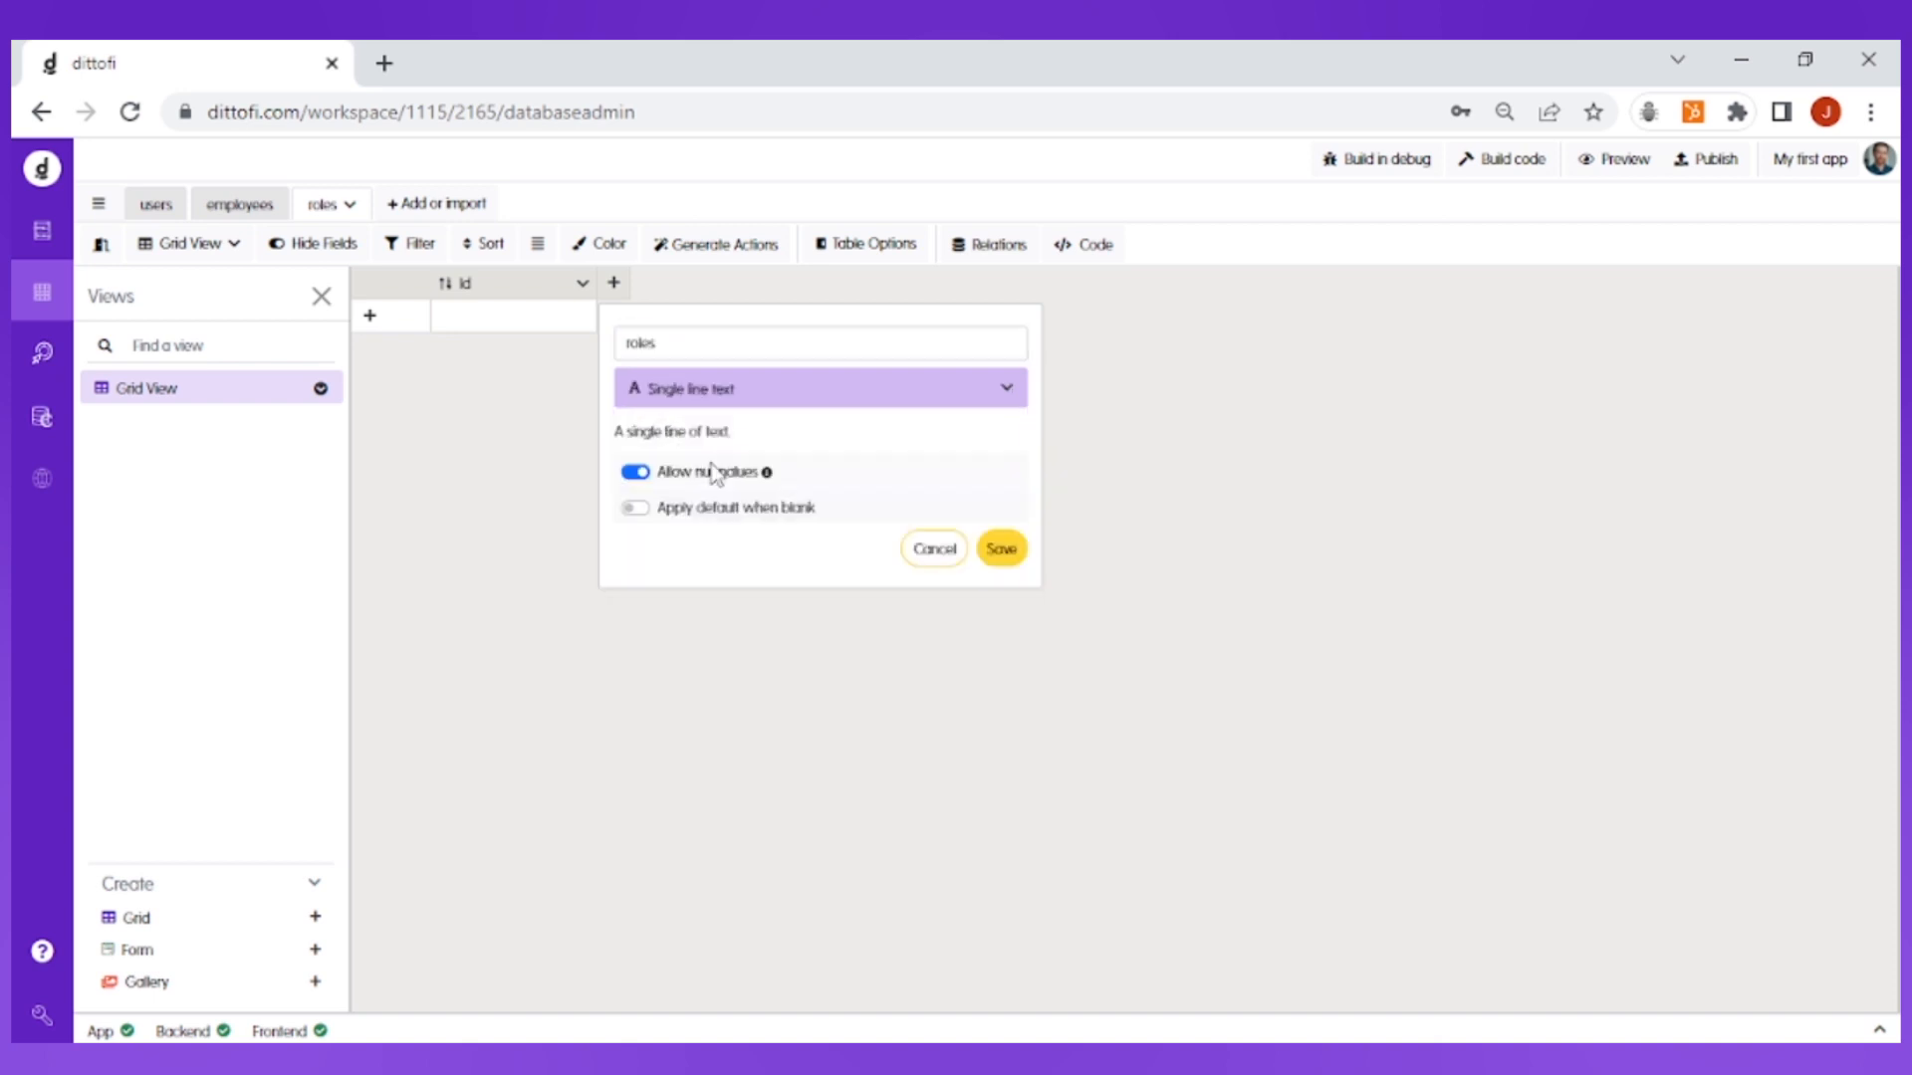
{"action": "left_click", "coordinate": [1001, 550]}
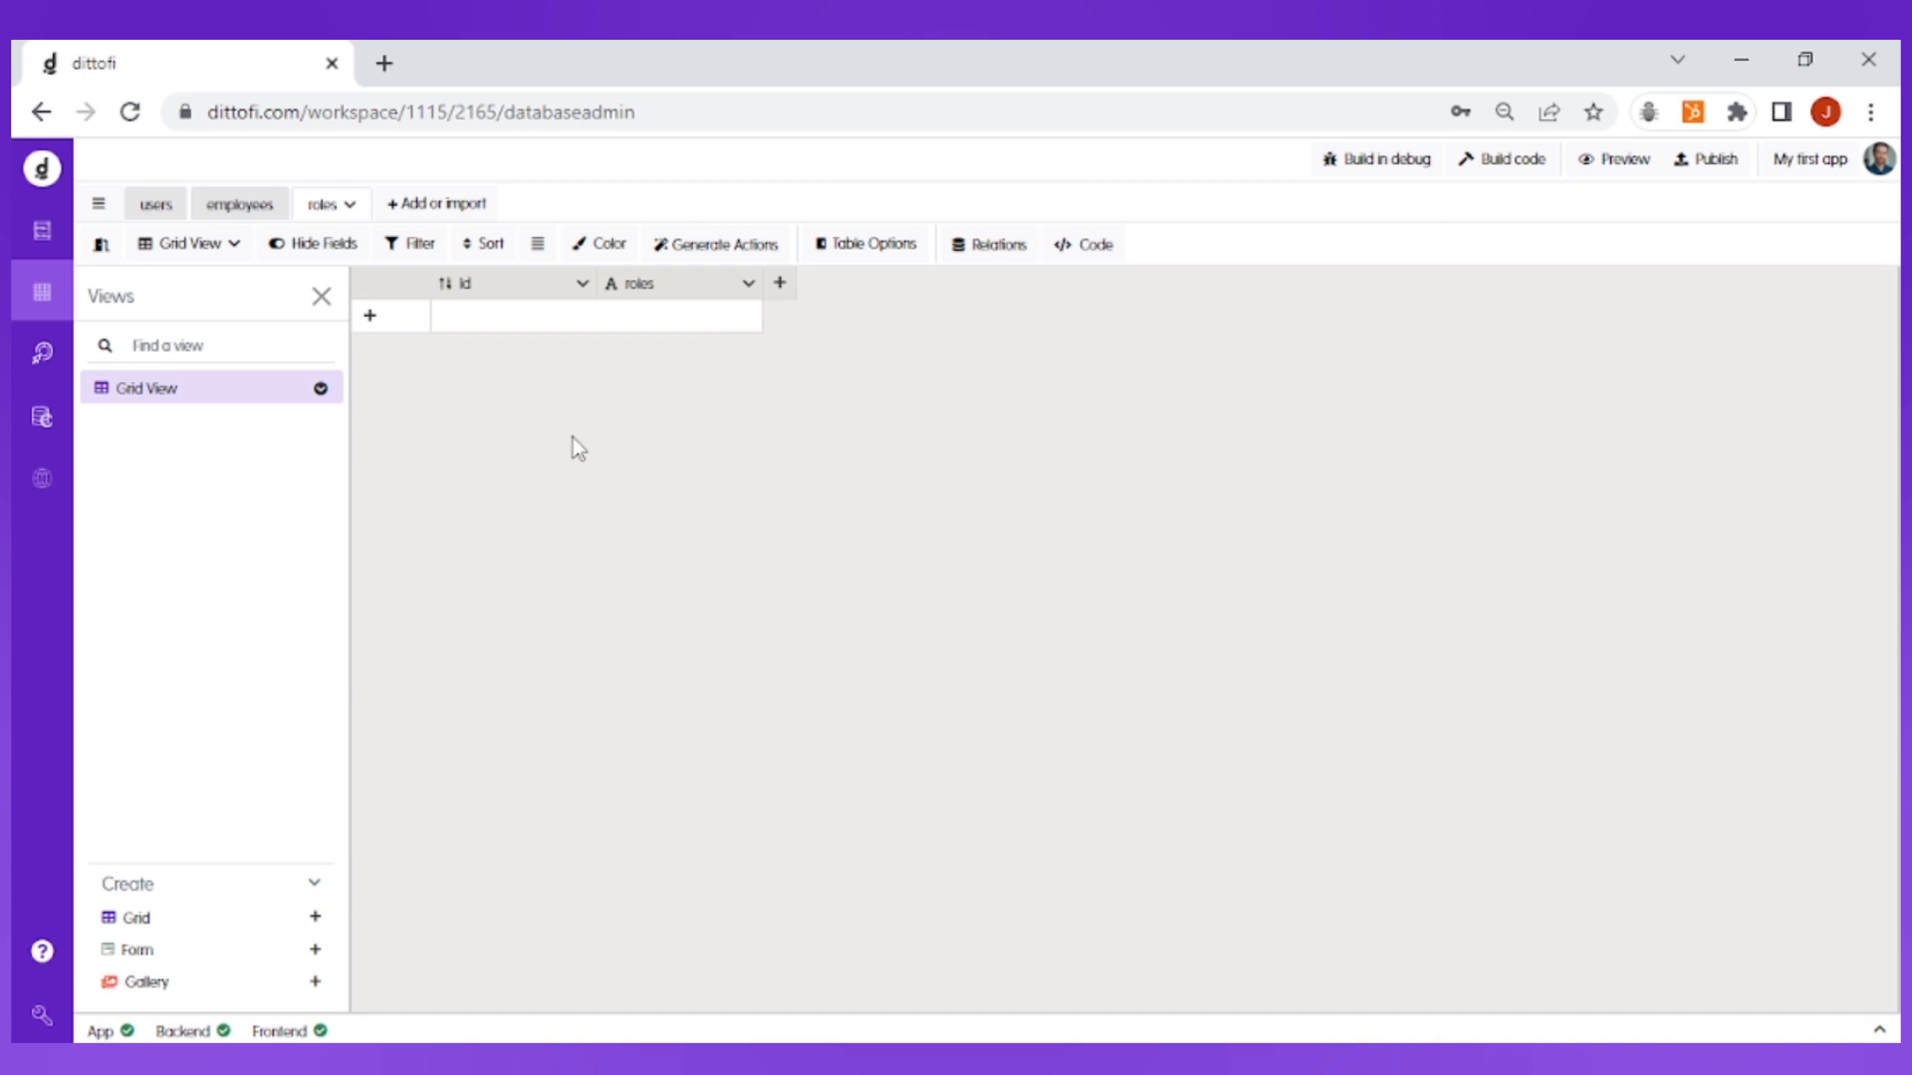
Step: Add three rows to the roles table with roles manager, marketing and developer
{"action": "left_click", "coordinate": [399, 320]}
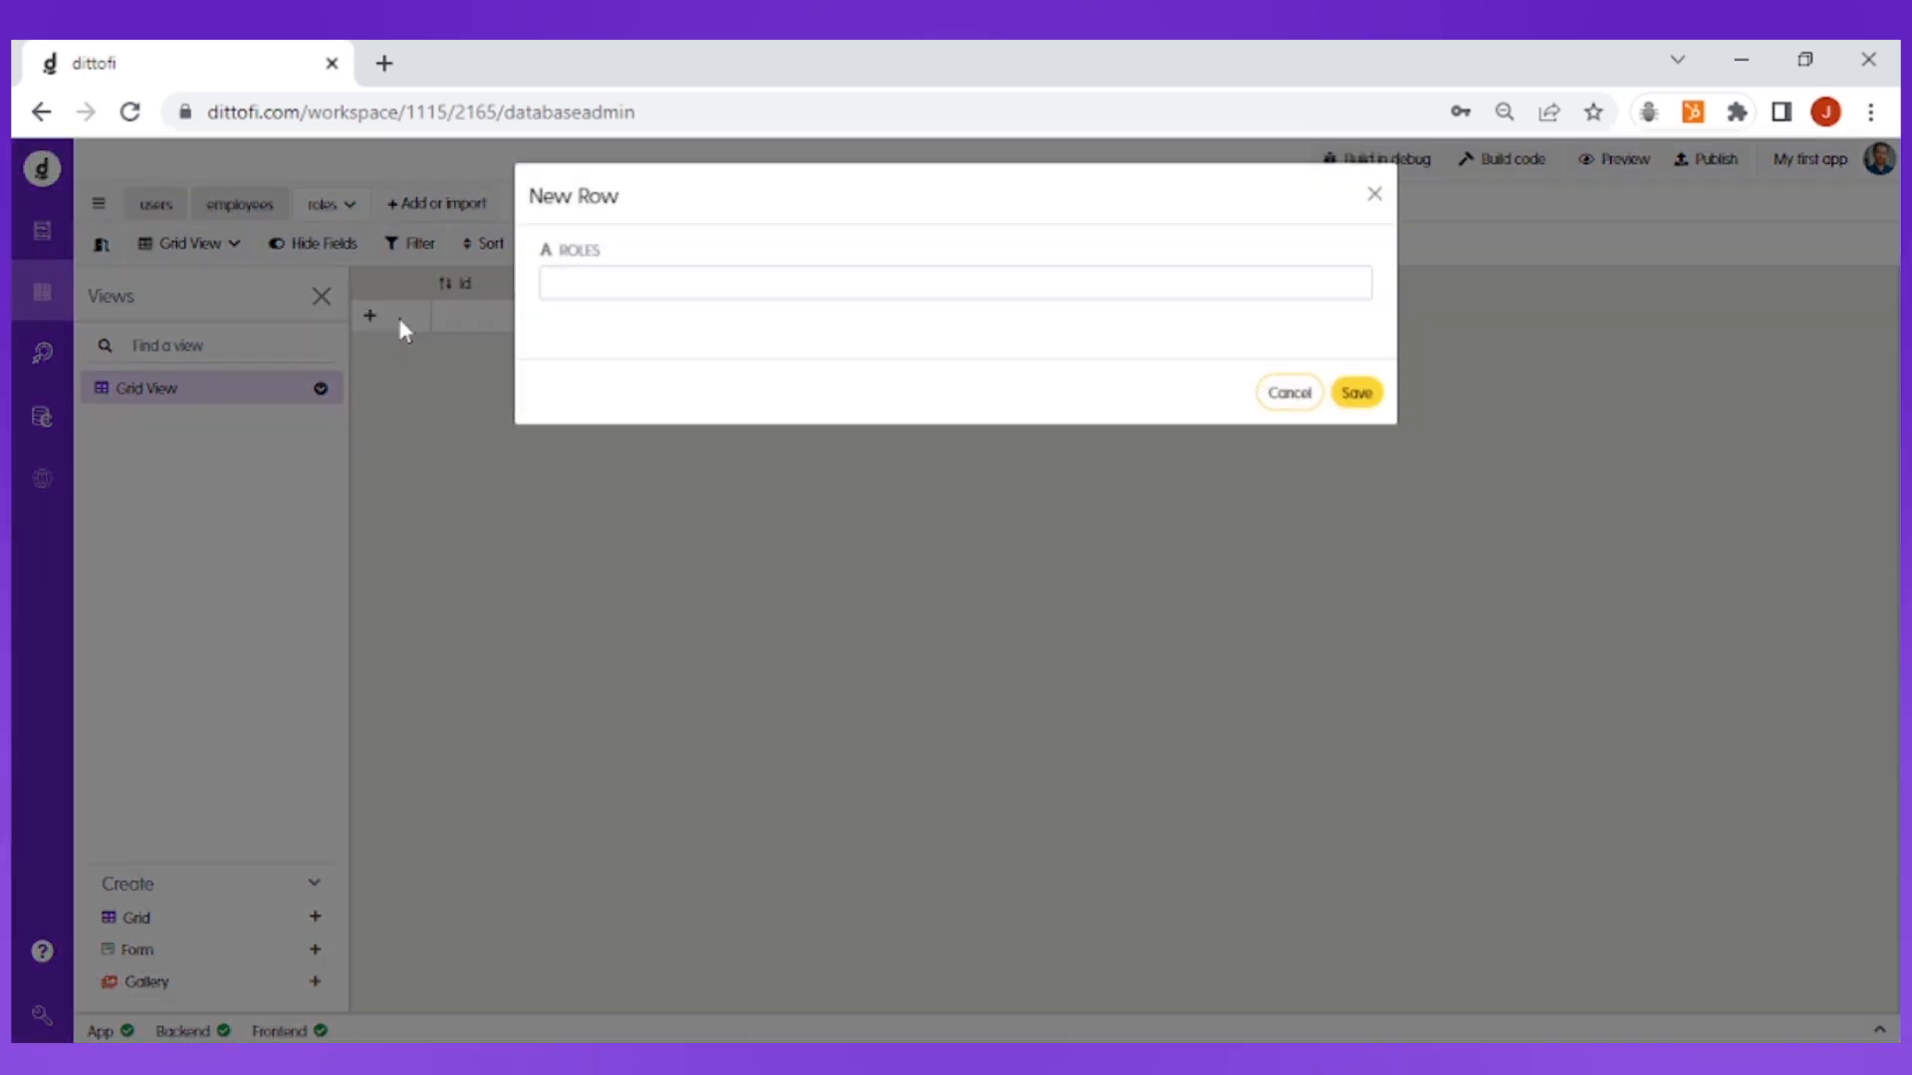
{"action": "left_click", "coordinate": [604, 288]}
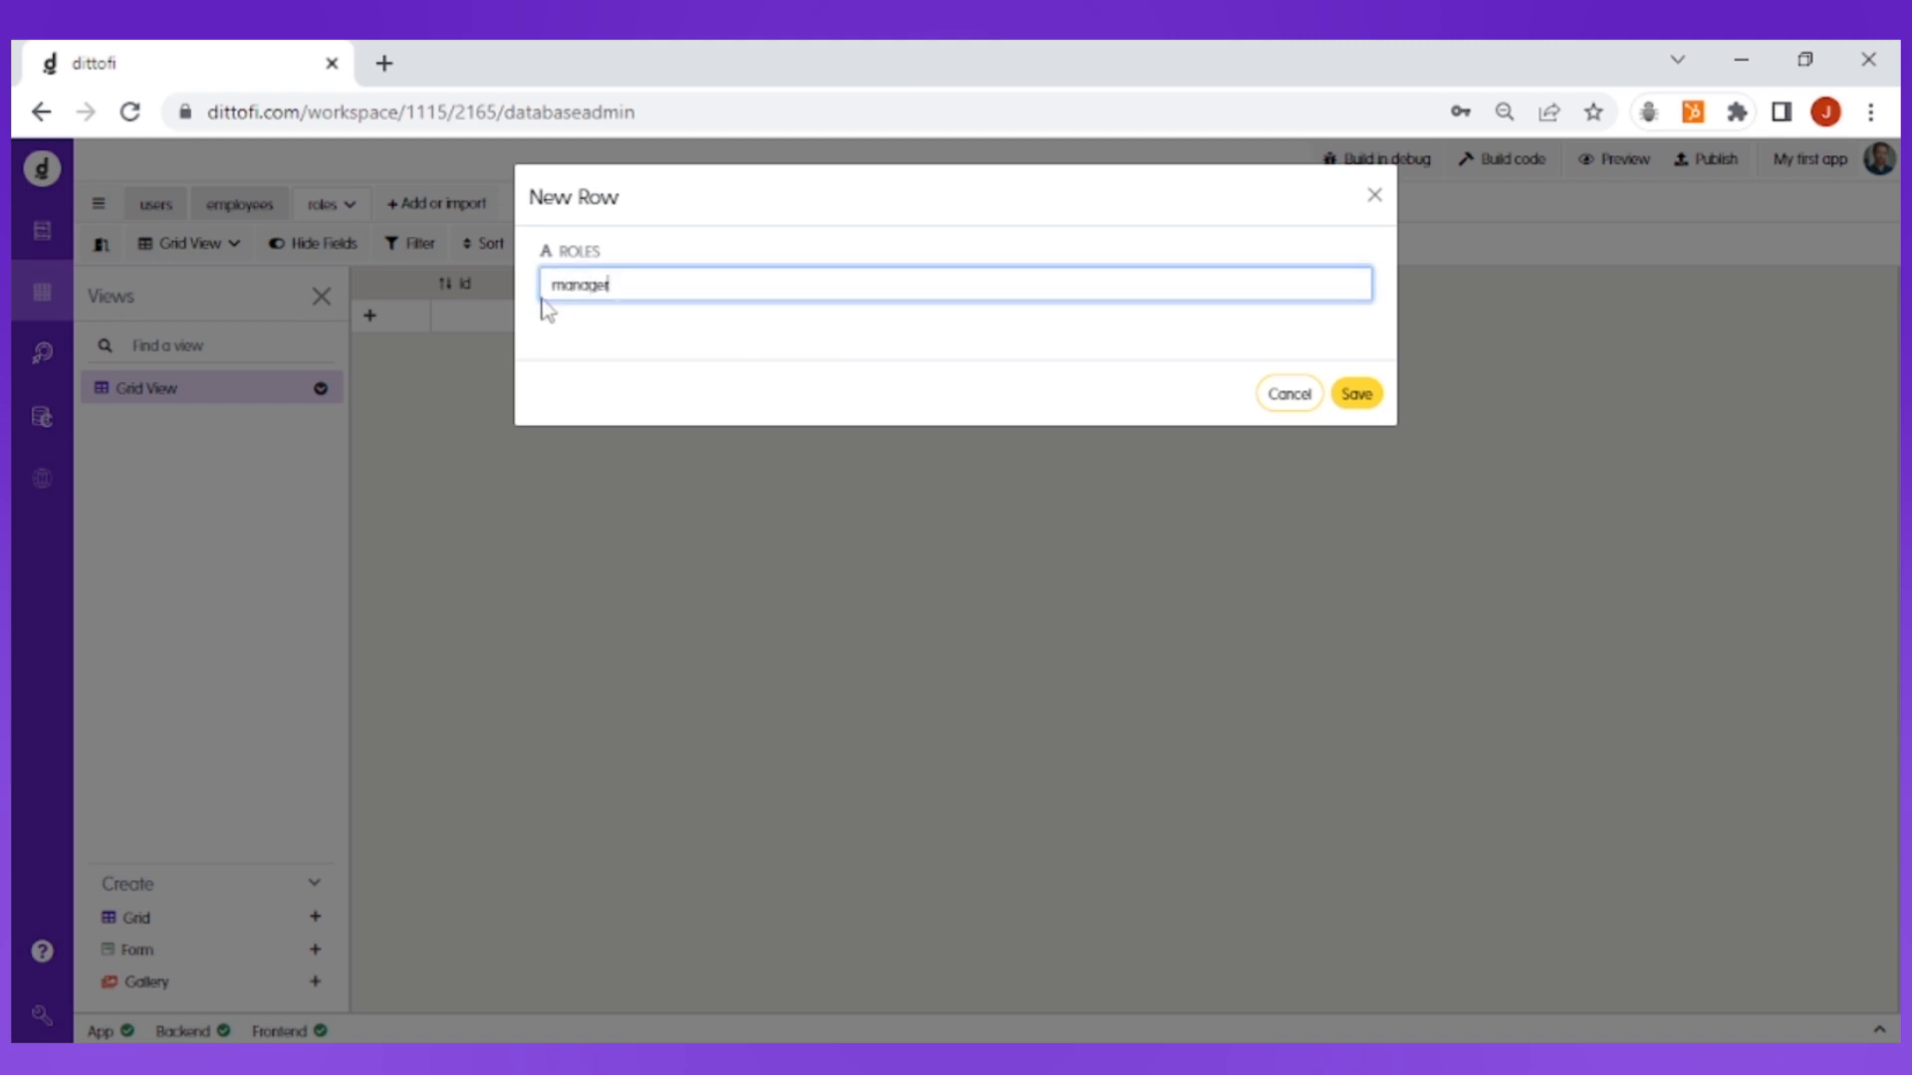
{"action": "left_click", "coordinate": [1357, 395]}
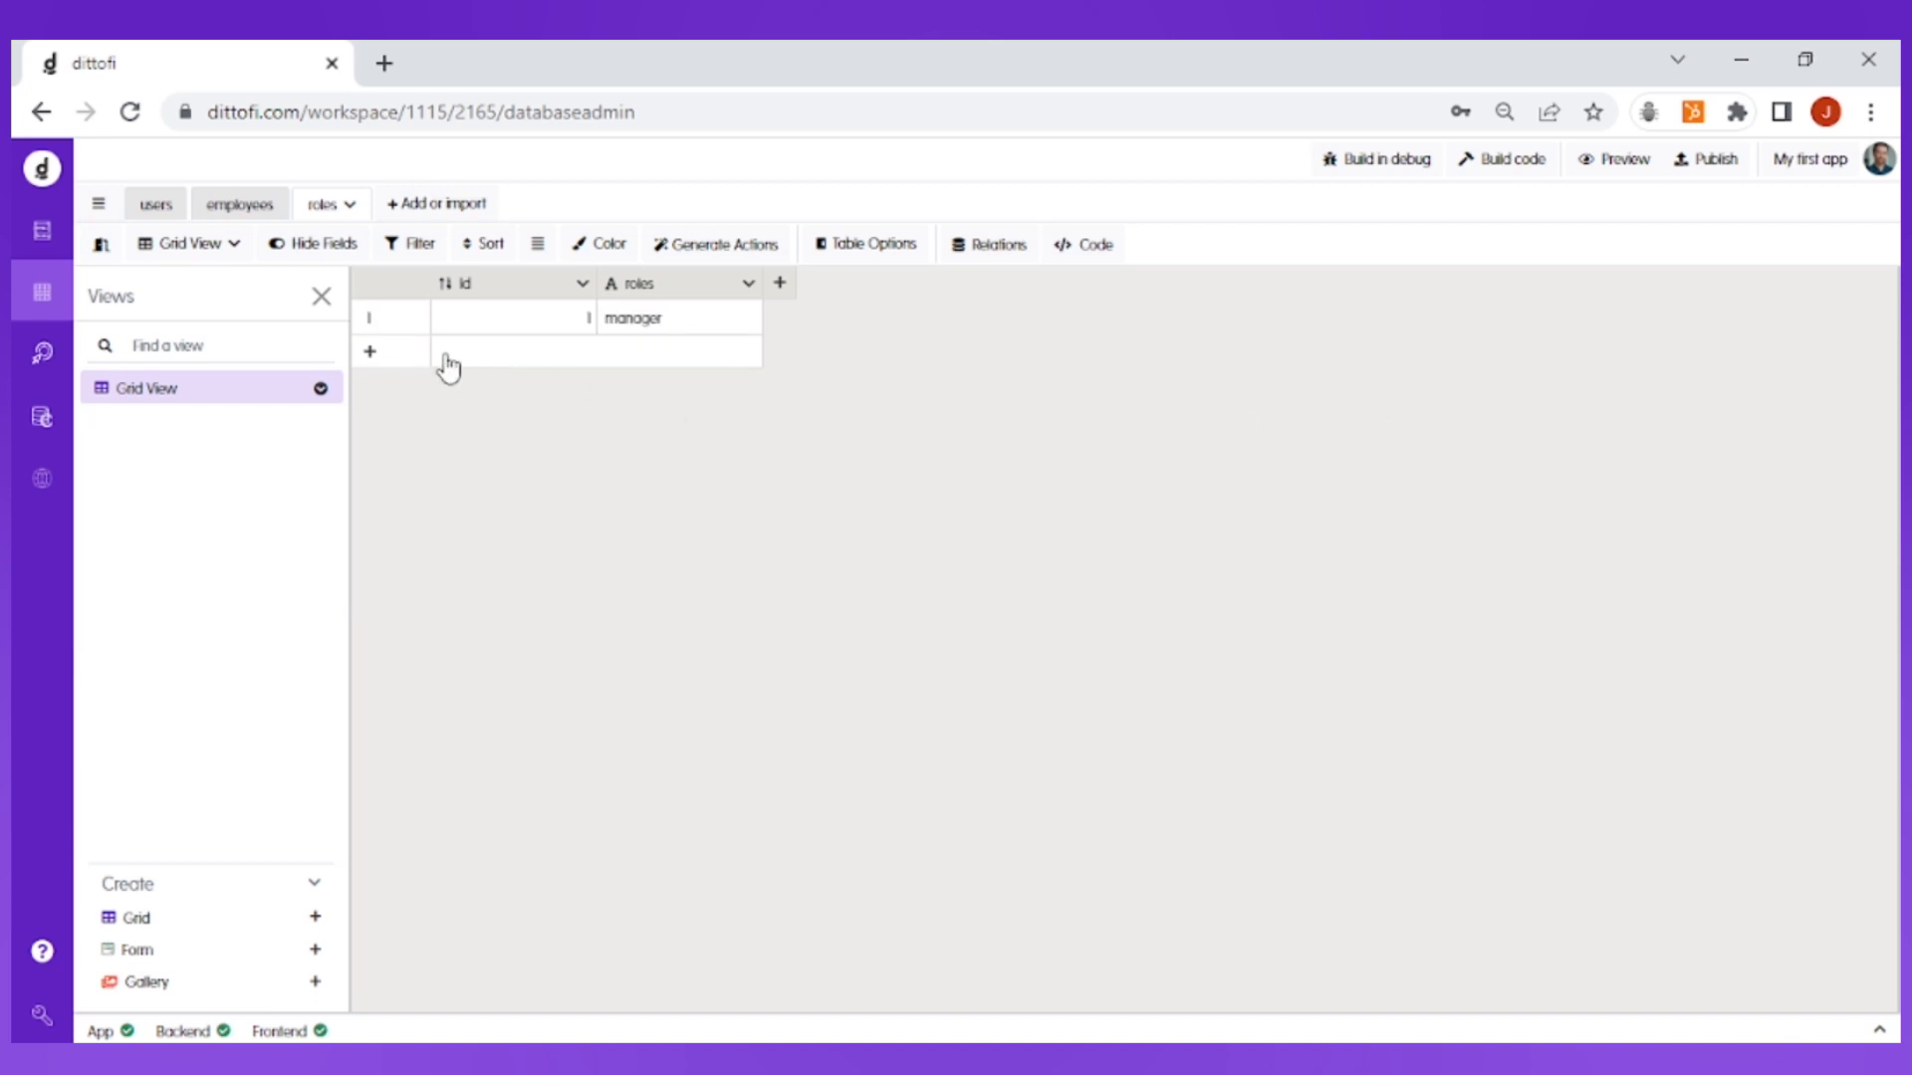
{"action": "left_click", "coordinate": [375, 357]}
{"action": "left_click", "coordinate": [600, 288]}
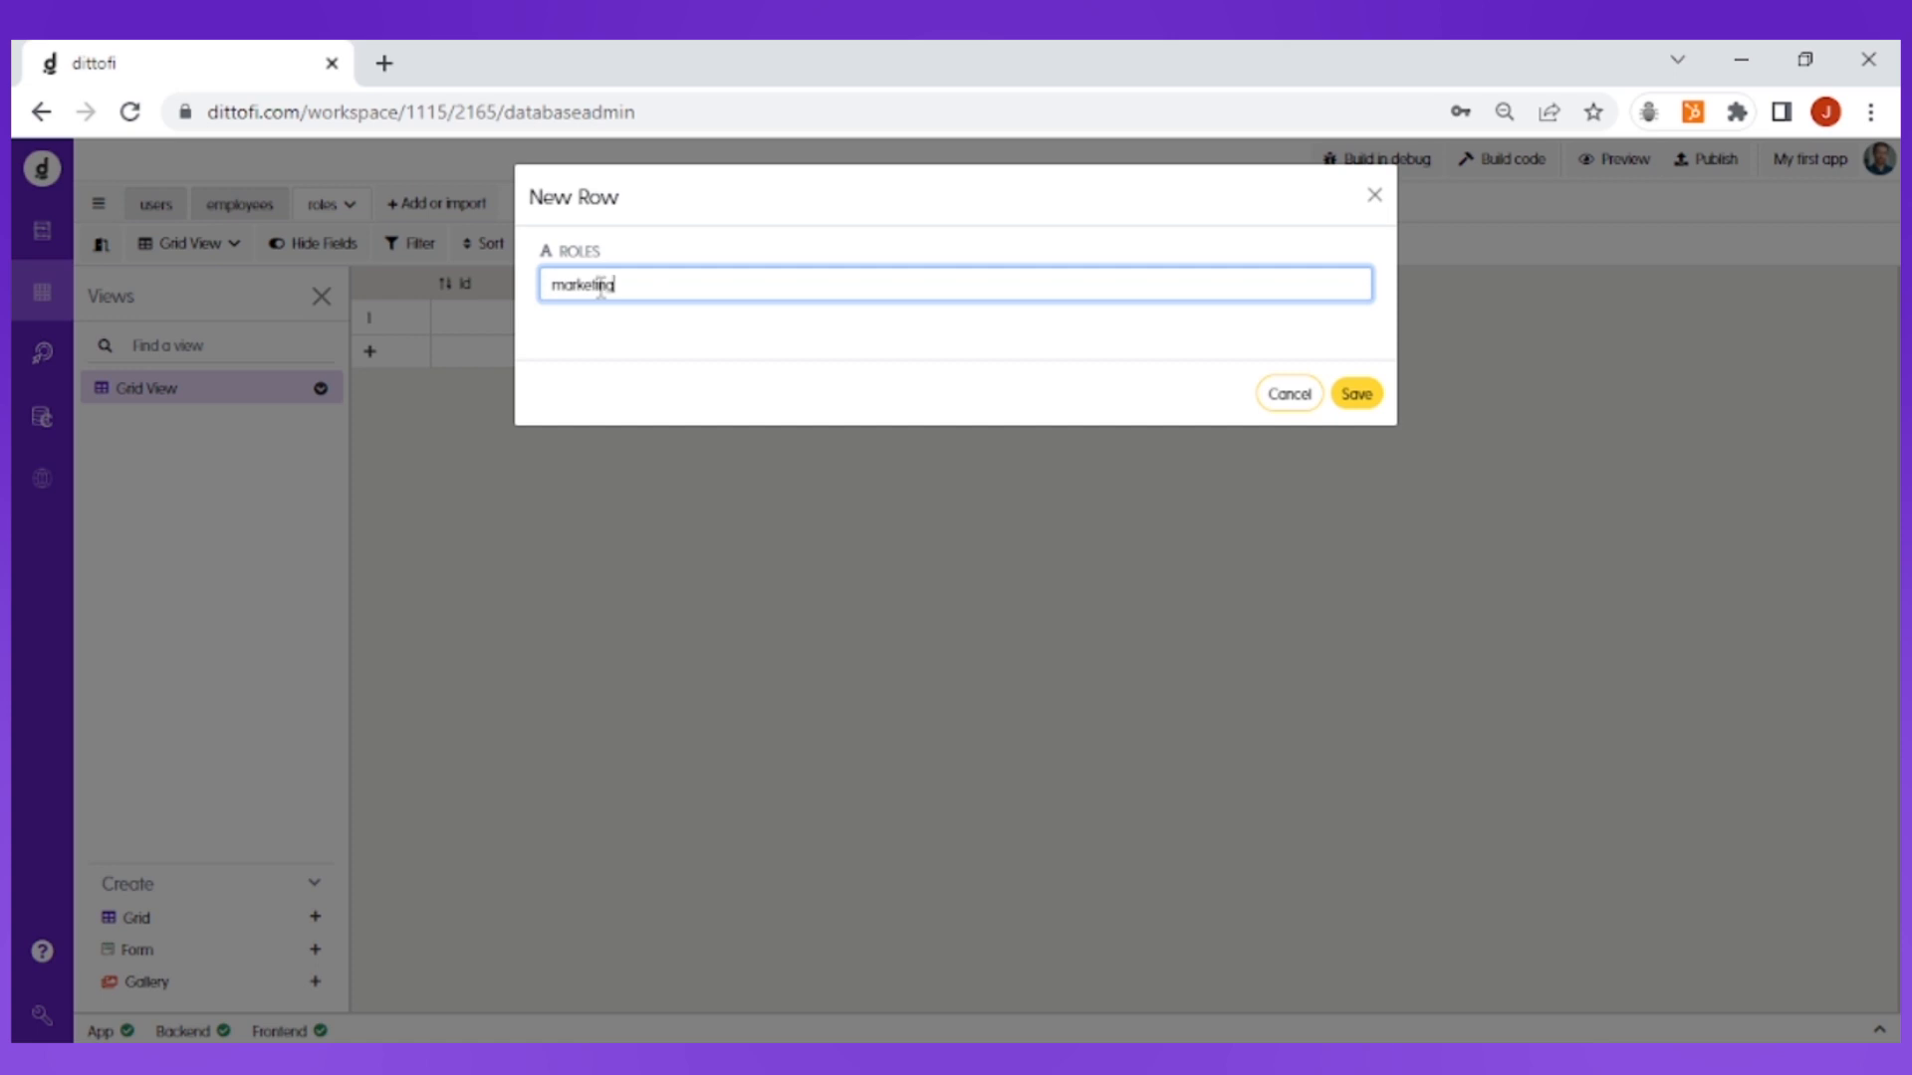
{"action": "left_click", "coordinate": [1357, 394]}
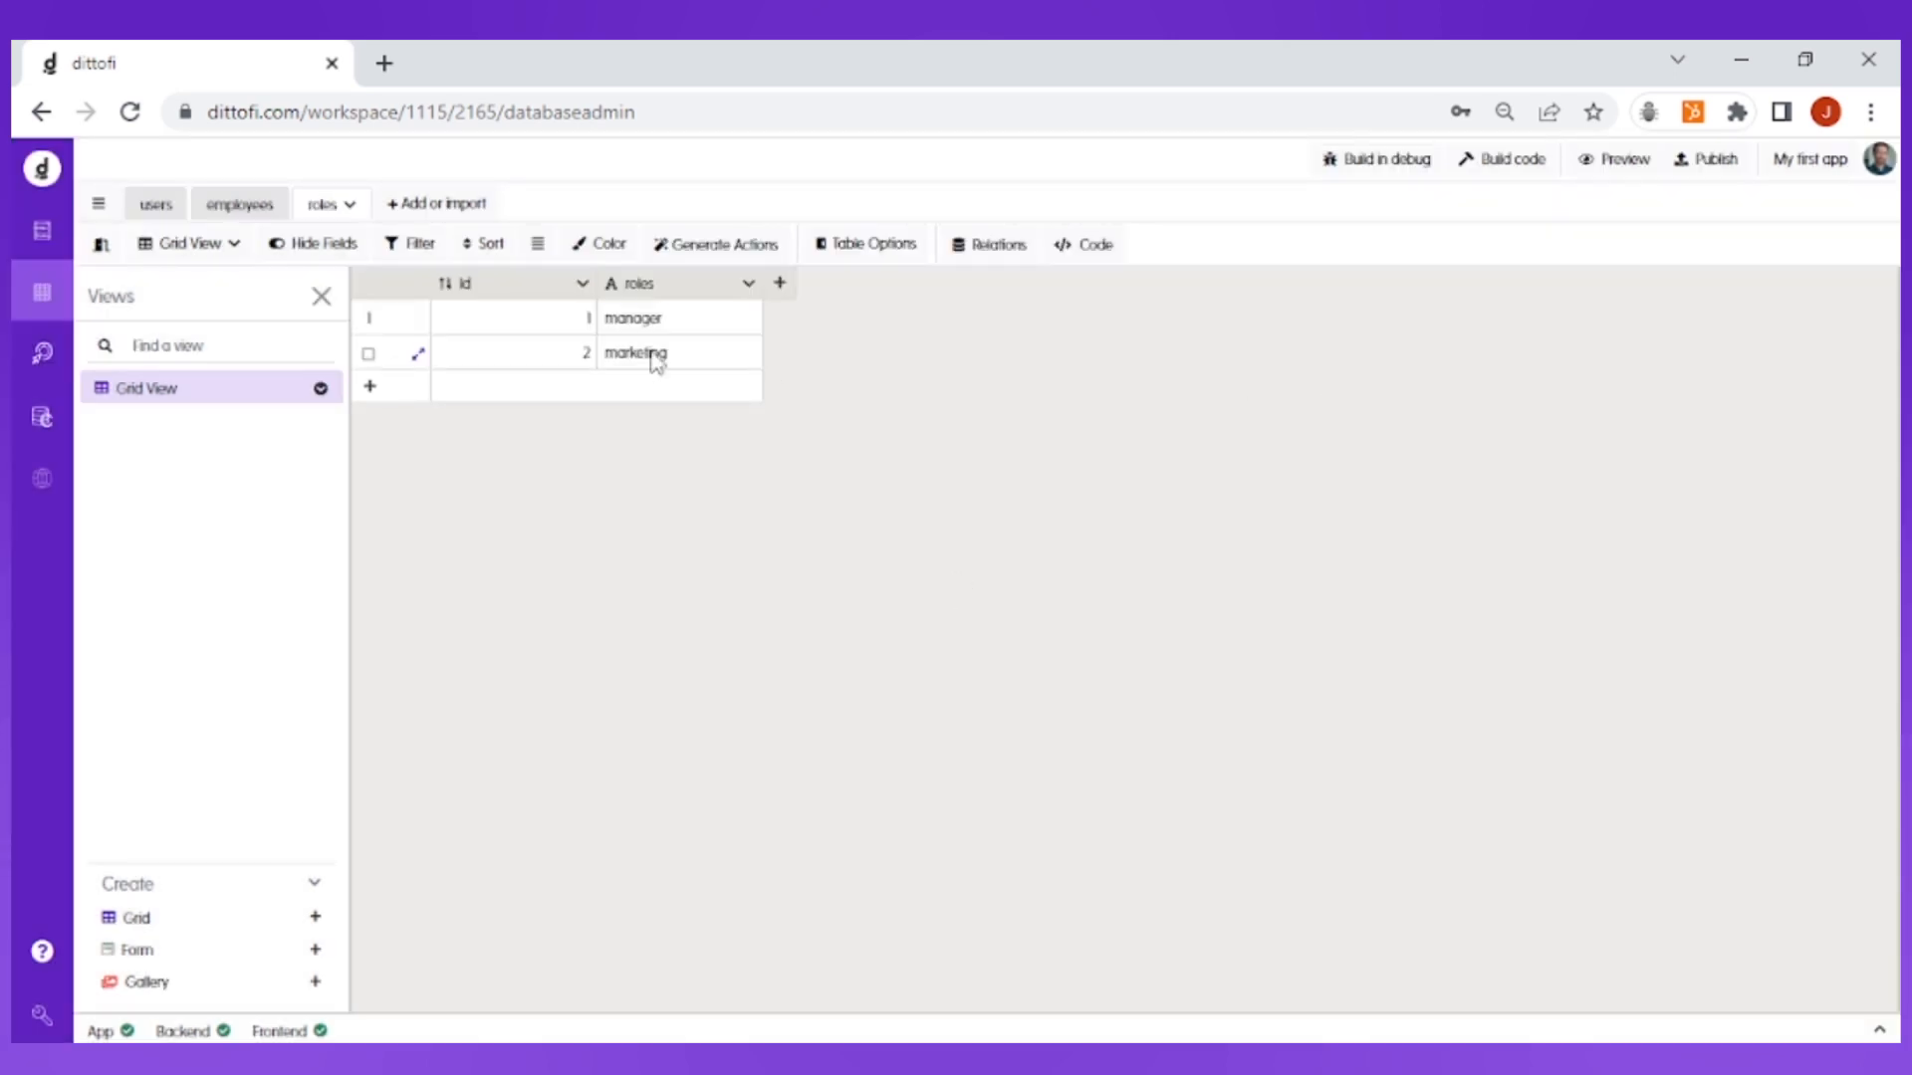
{"action": "left_click", "coordinate": [547, 390]}
{"action": "left_click", "coordinate": [697, 278]}
{"action": "type", "text": "developer"}
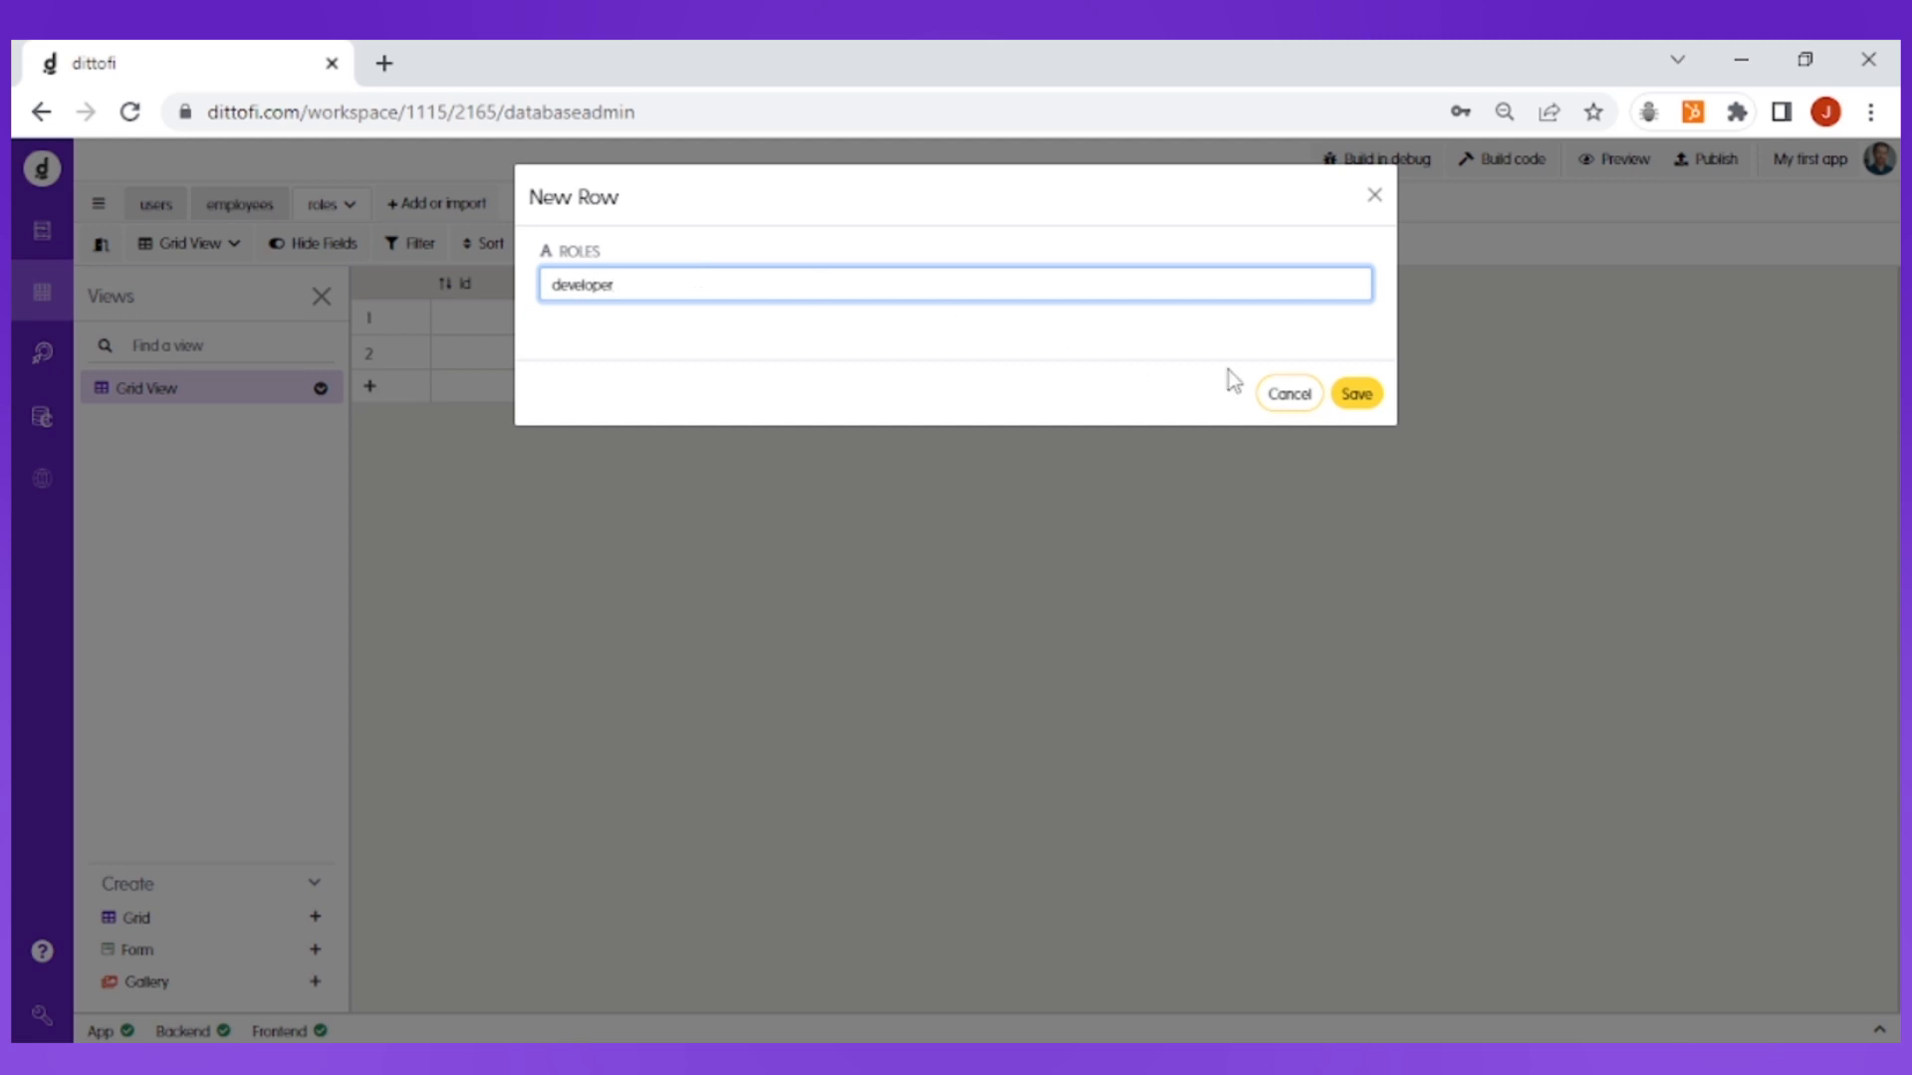
{"action": "left_click", "coordinate": [1360, 397]}
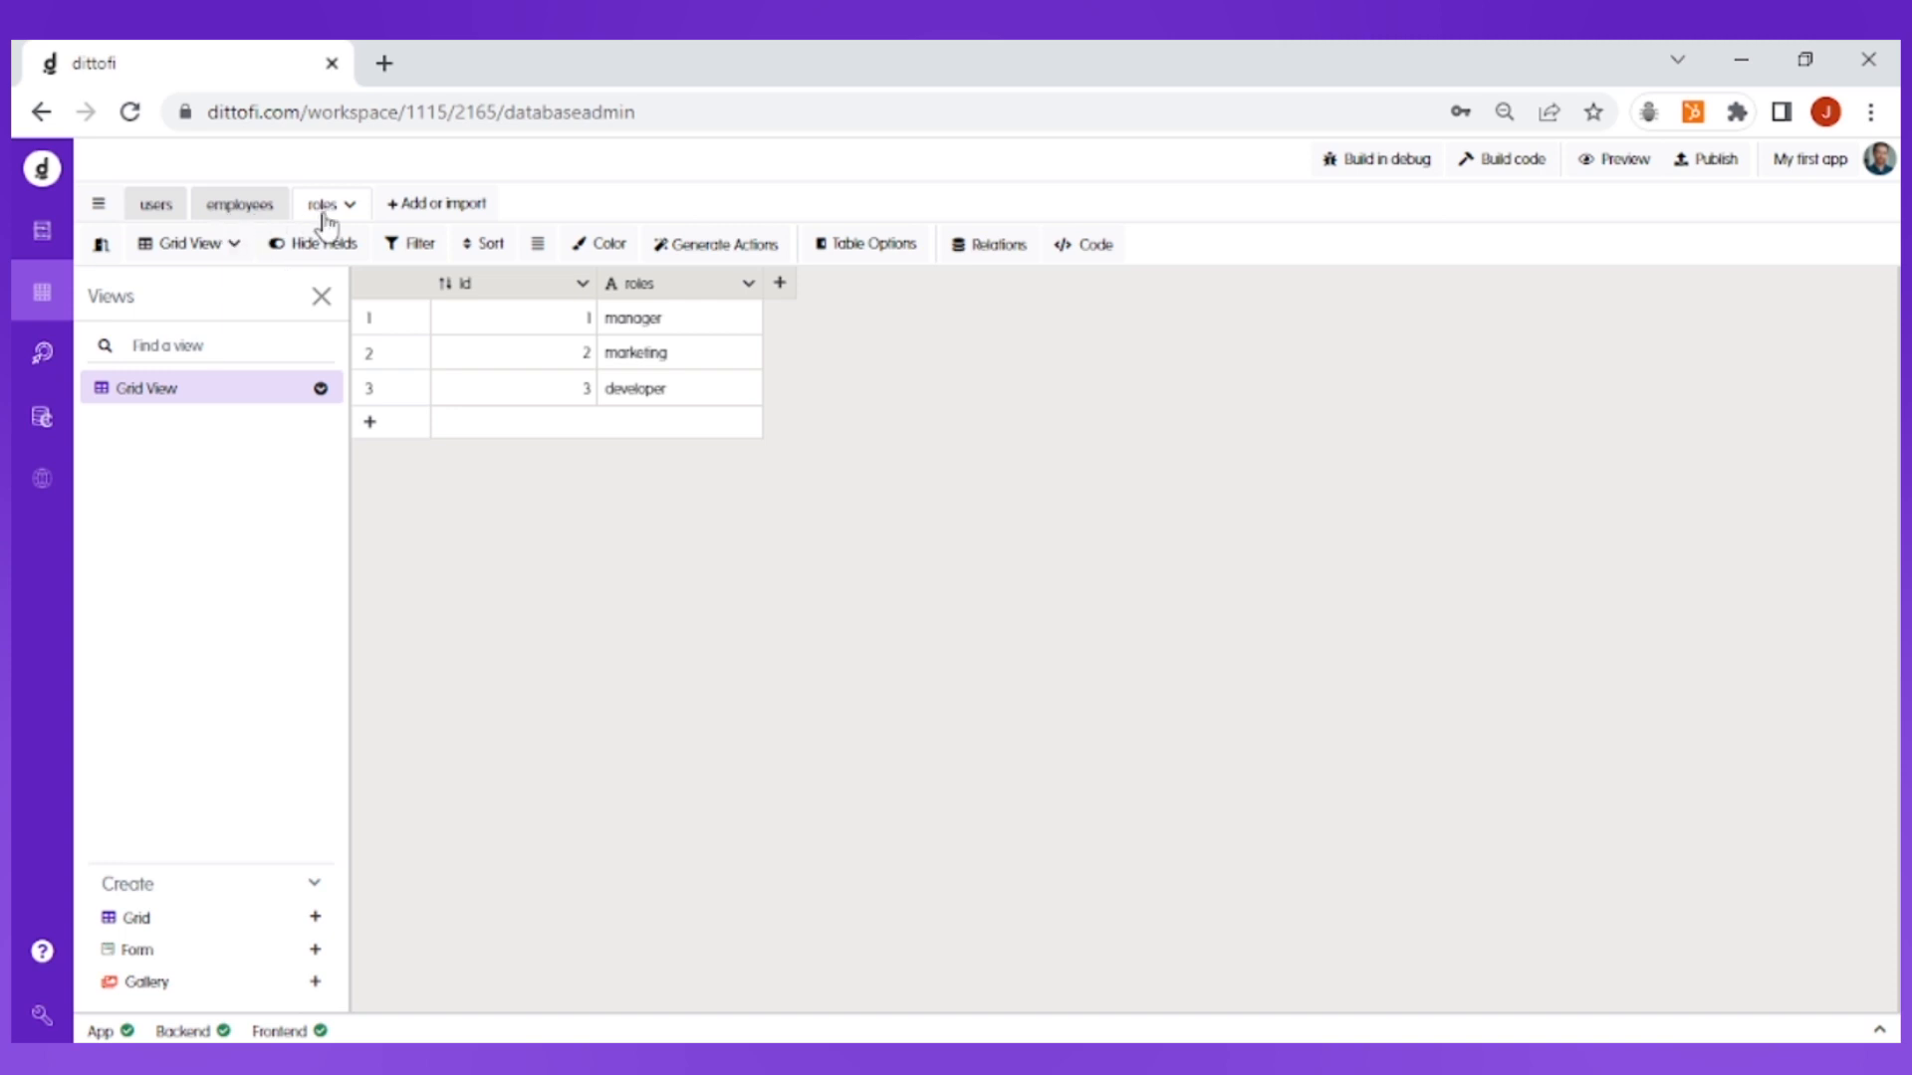
Step: Add a Number field named role_id to the employees table
{"action": "left_click", "coordinate": [244, 215]}
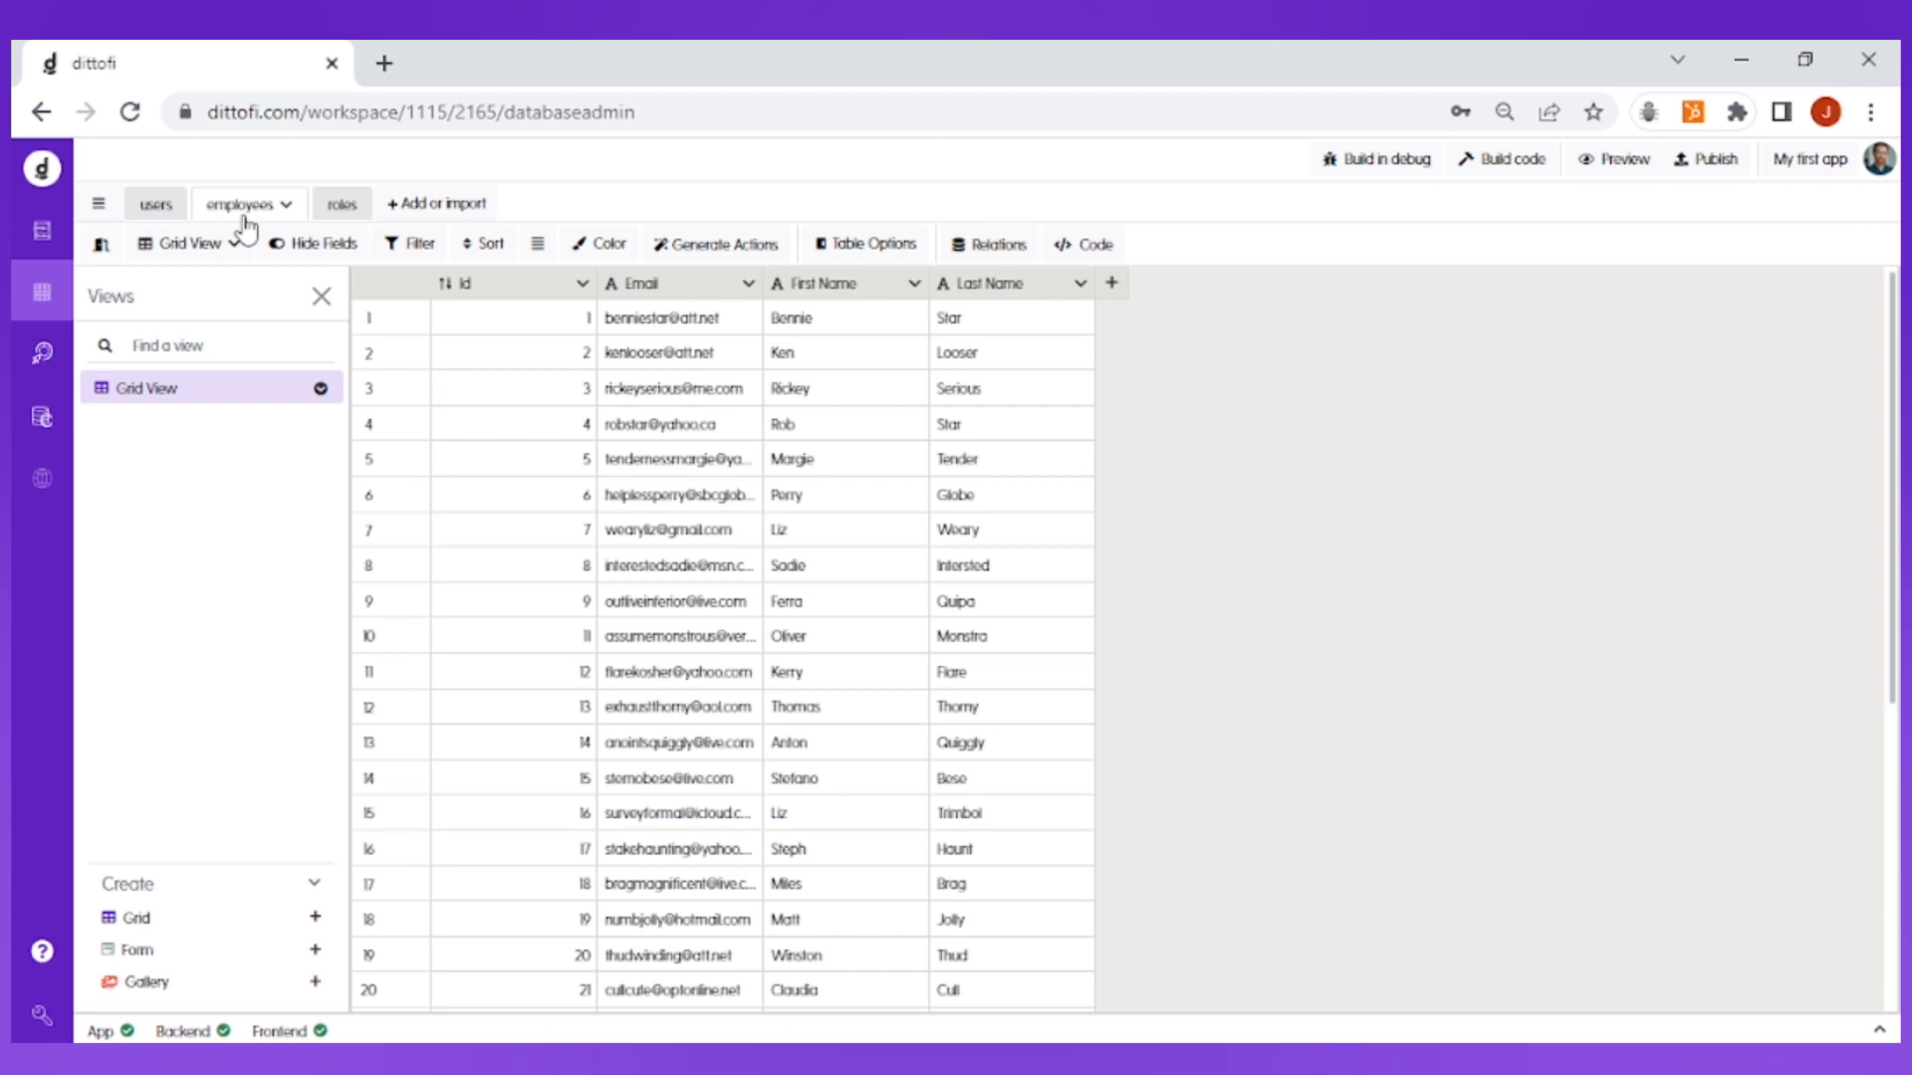
{"action": "left_click", "coordinate": [1112, 286]}
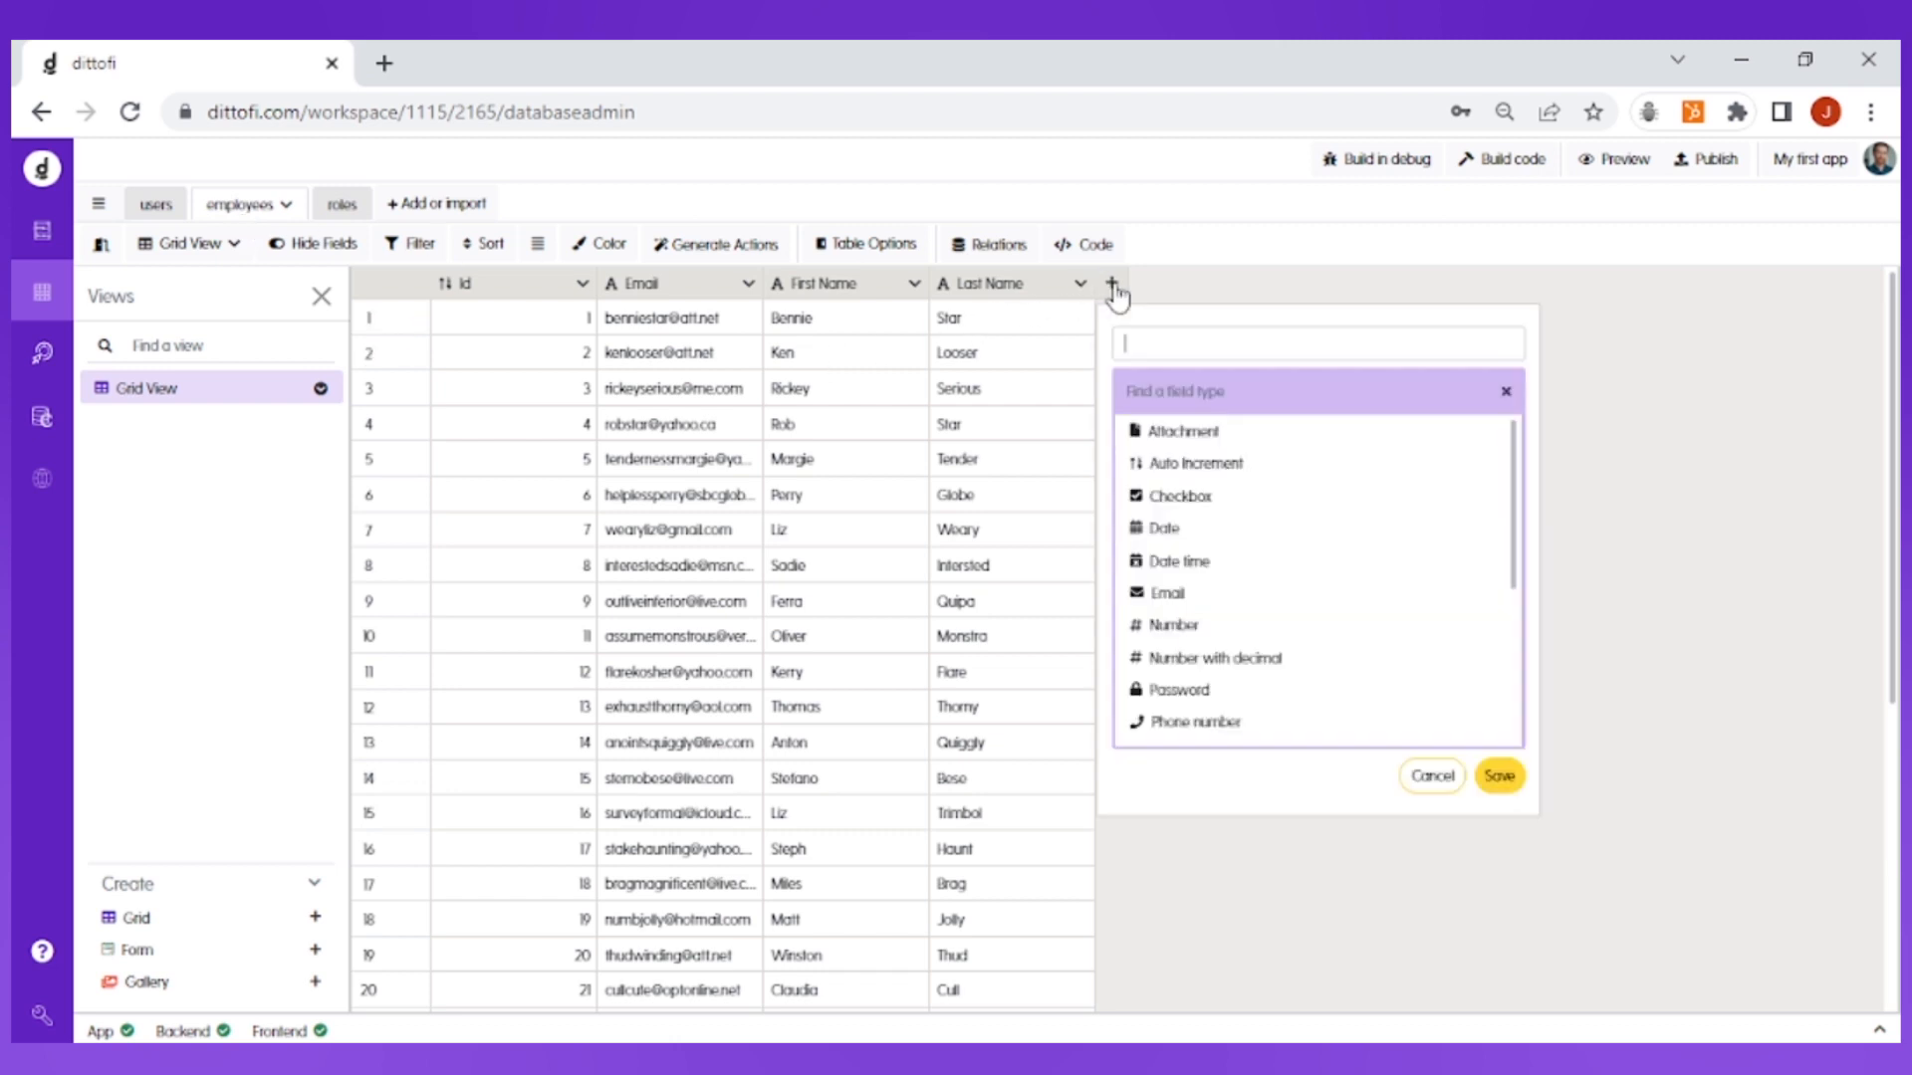
{"action": "left_click", "coordinate": [1168, 332]}
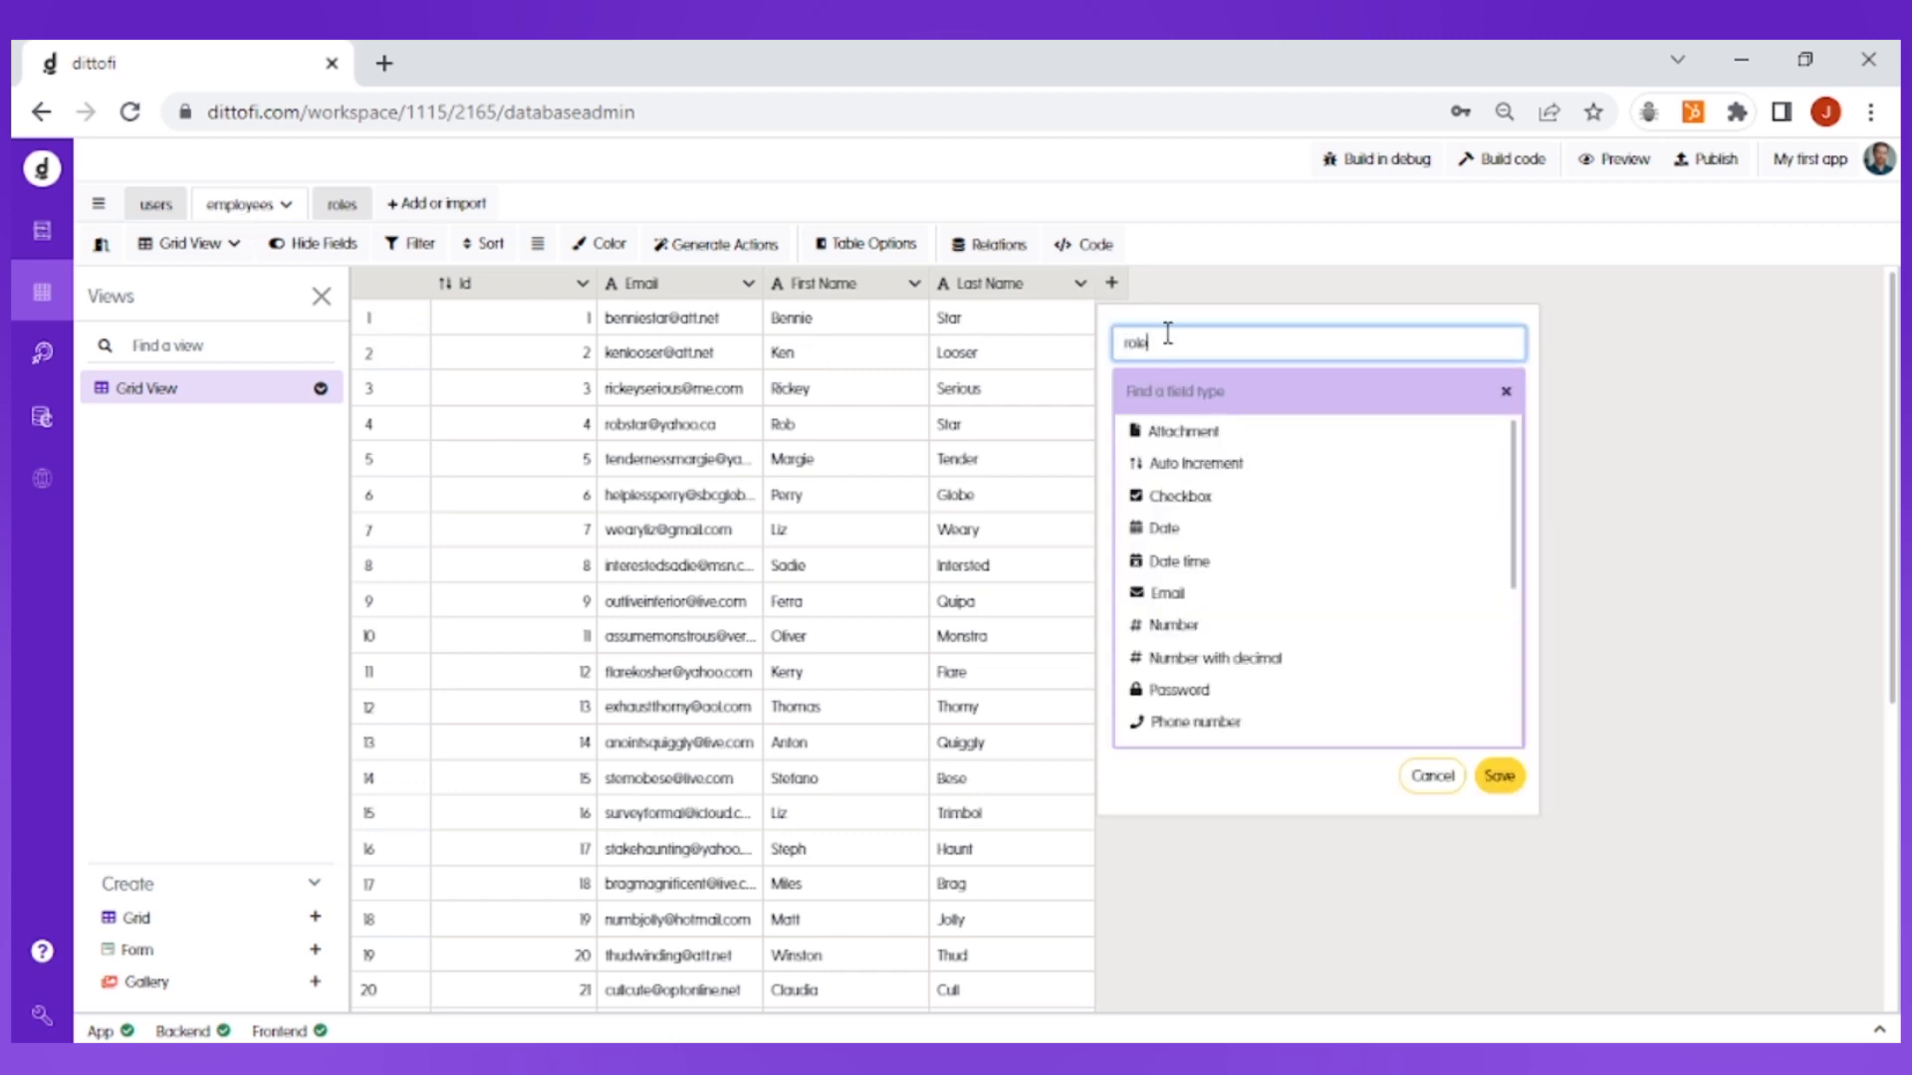
{"action": "left_click", "coordinate": [1193, 392]}
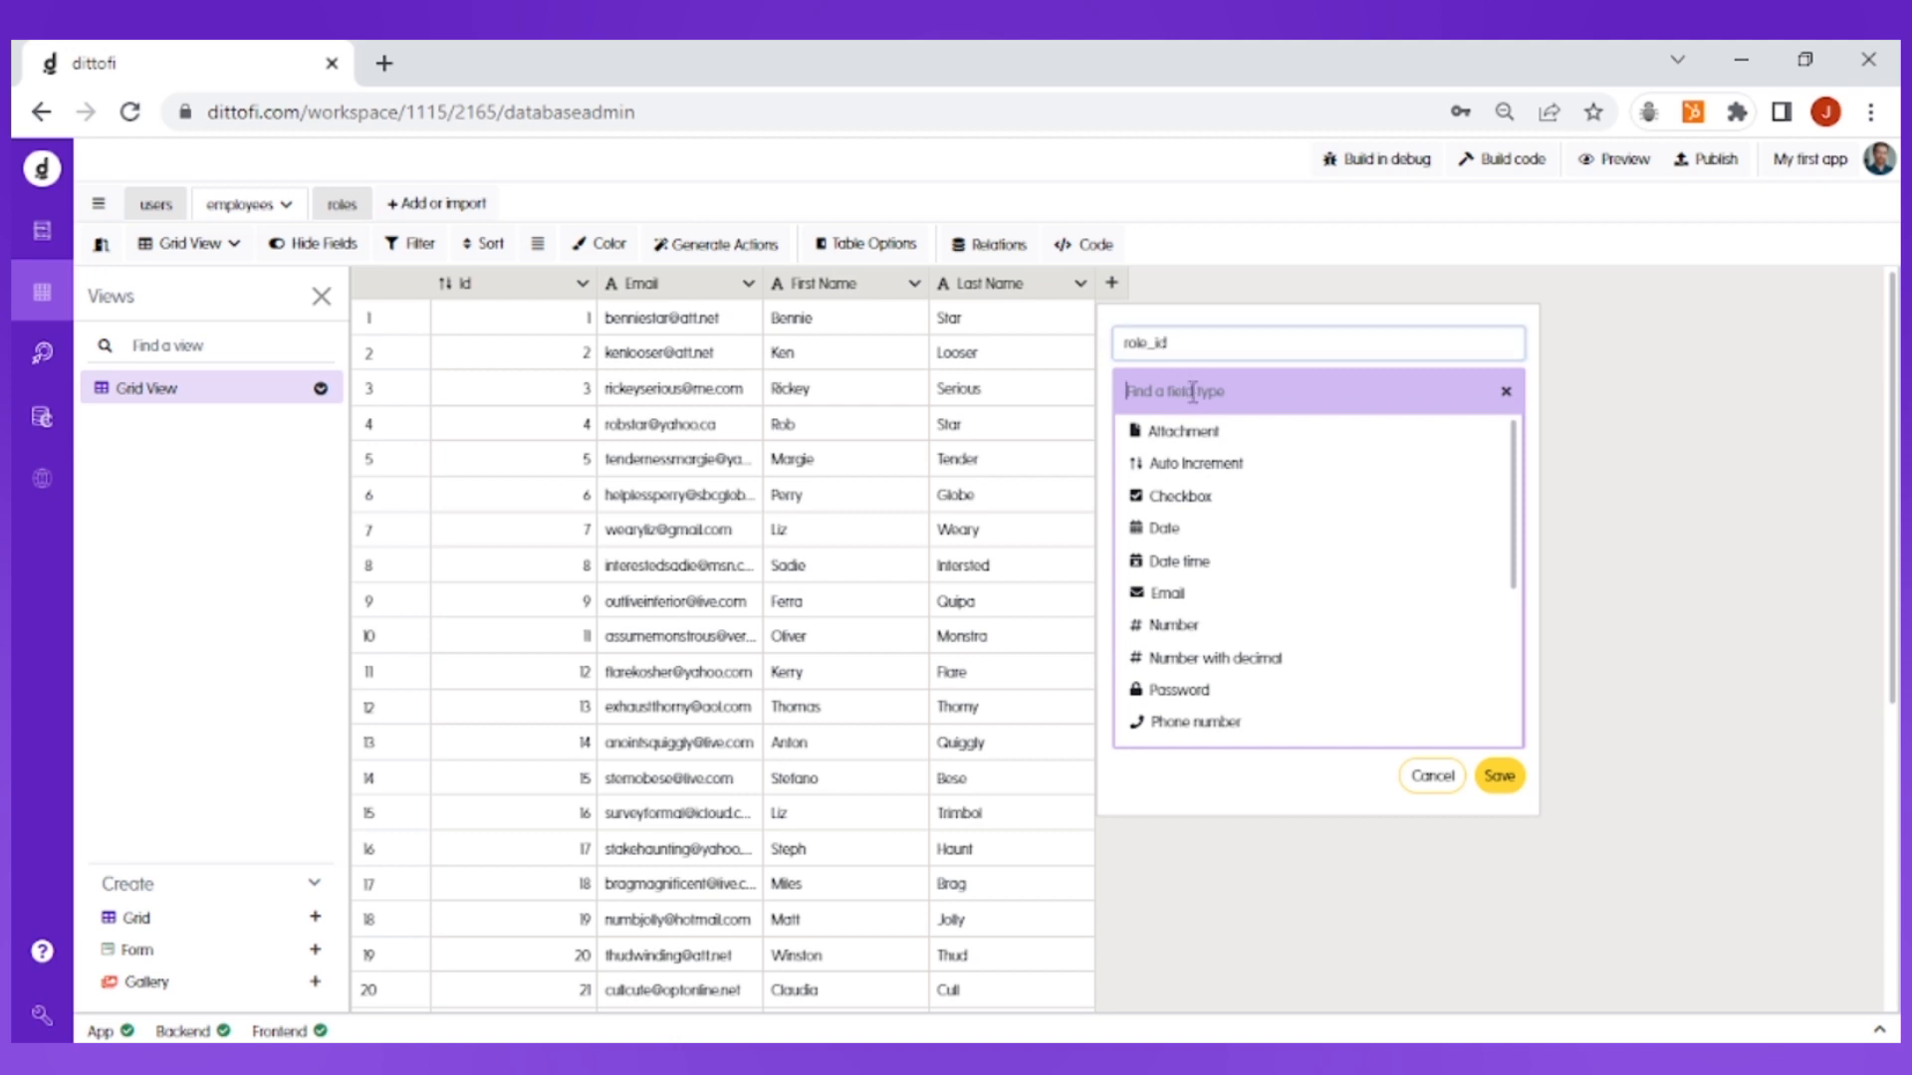
{"action": "type", "text": "number"}
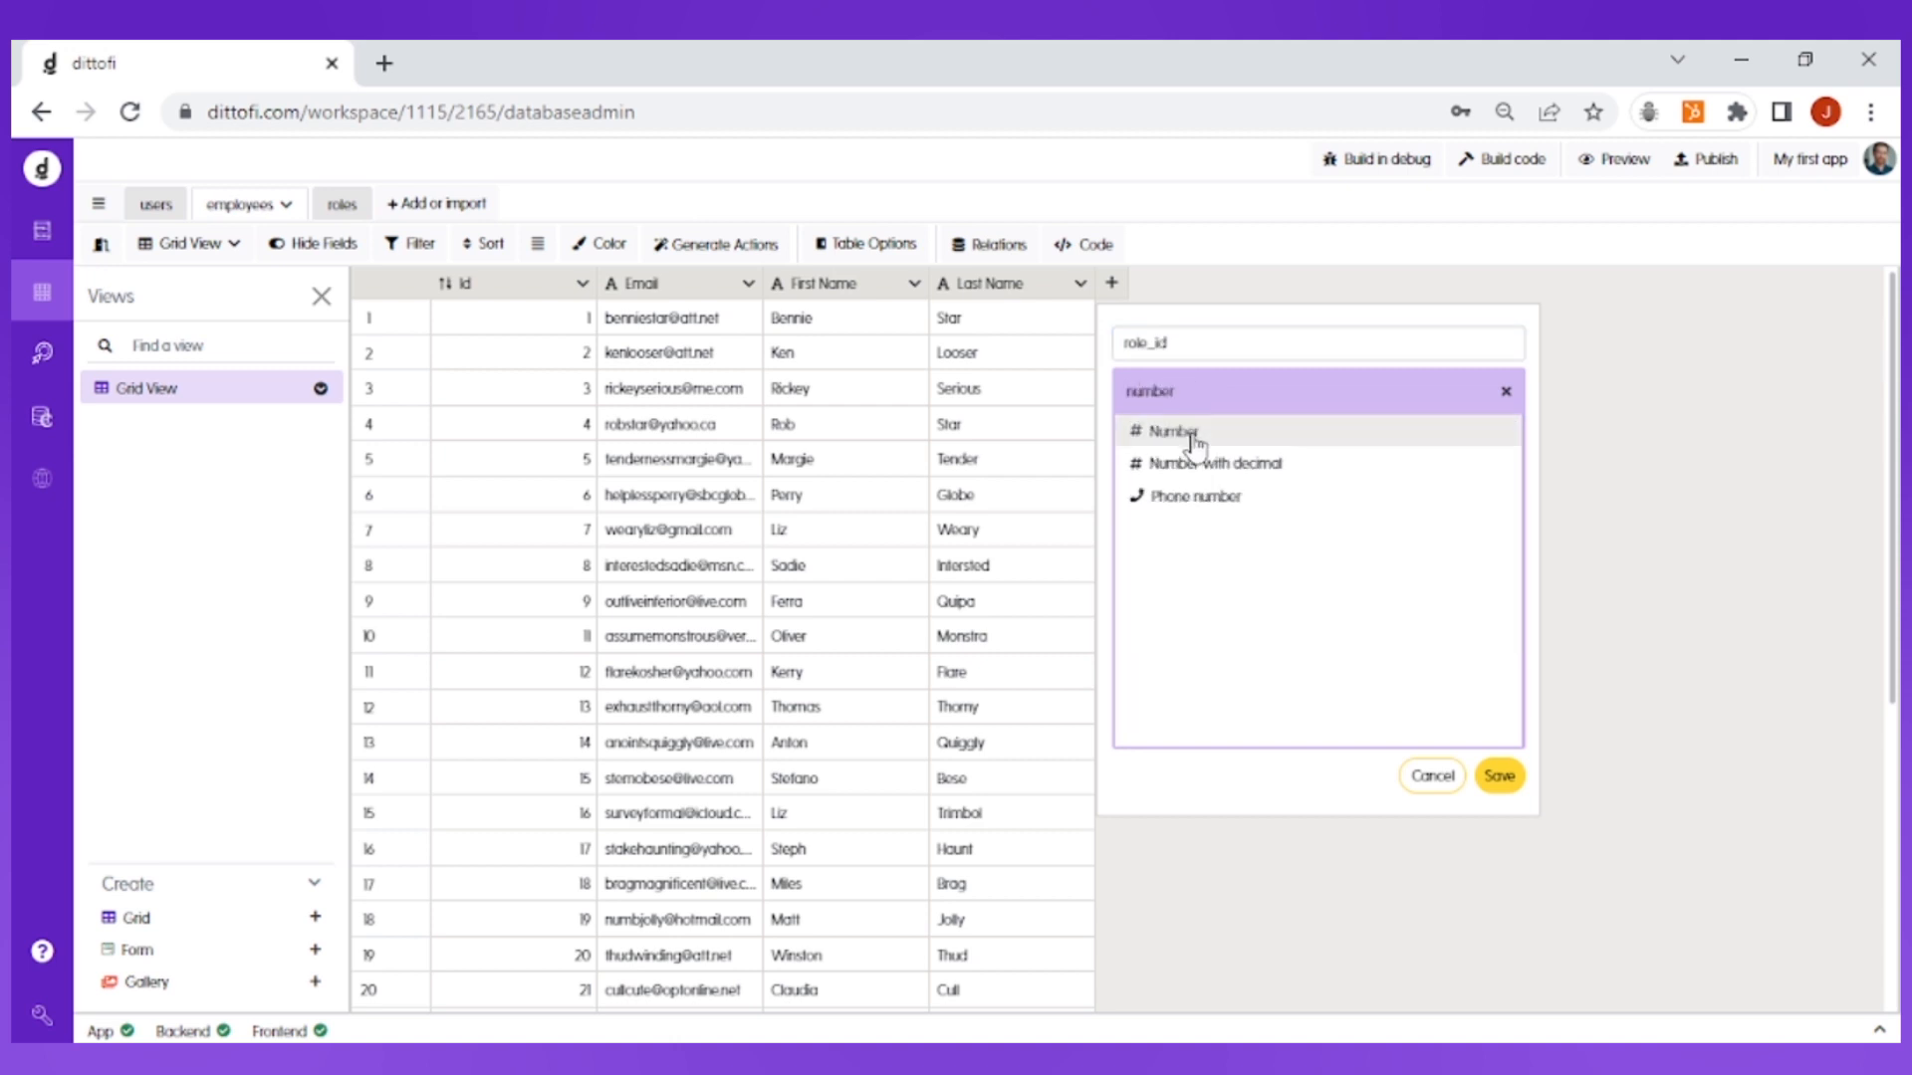
{"action": "left_click", "coordinate": [1180, 432]}
{"action": "left_click", "coordinate": [1499, 518]}
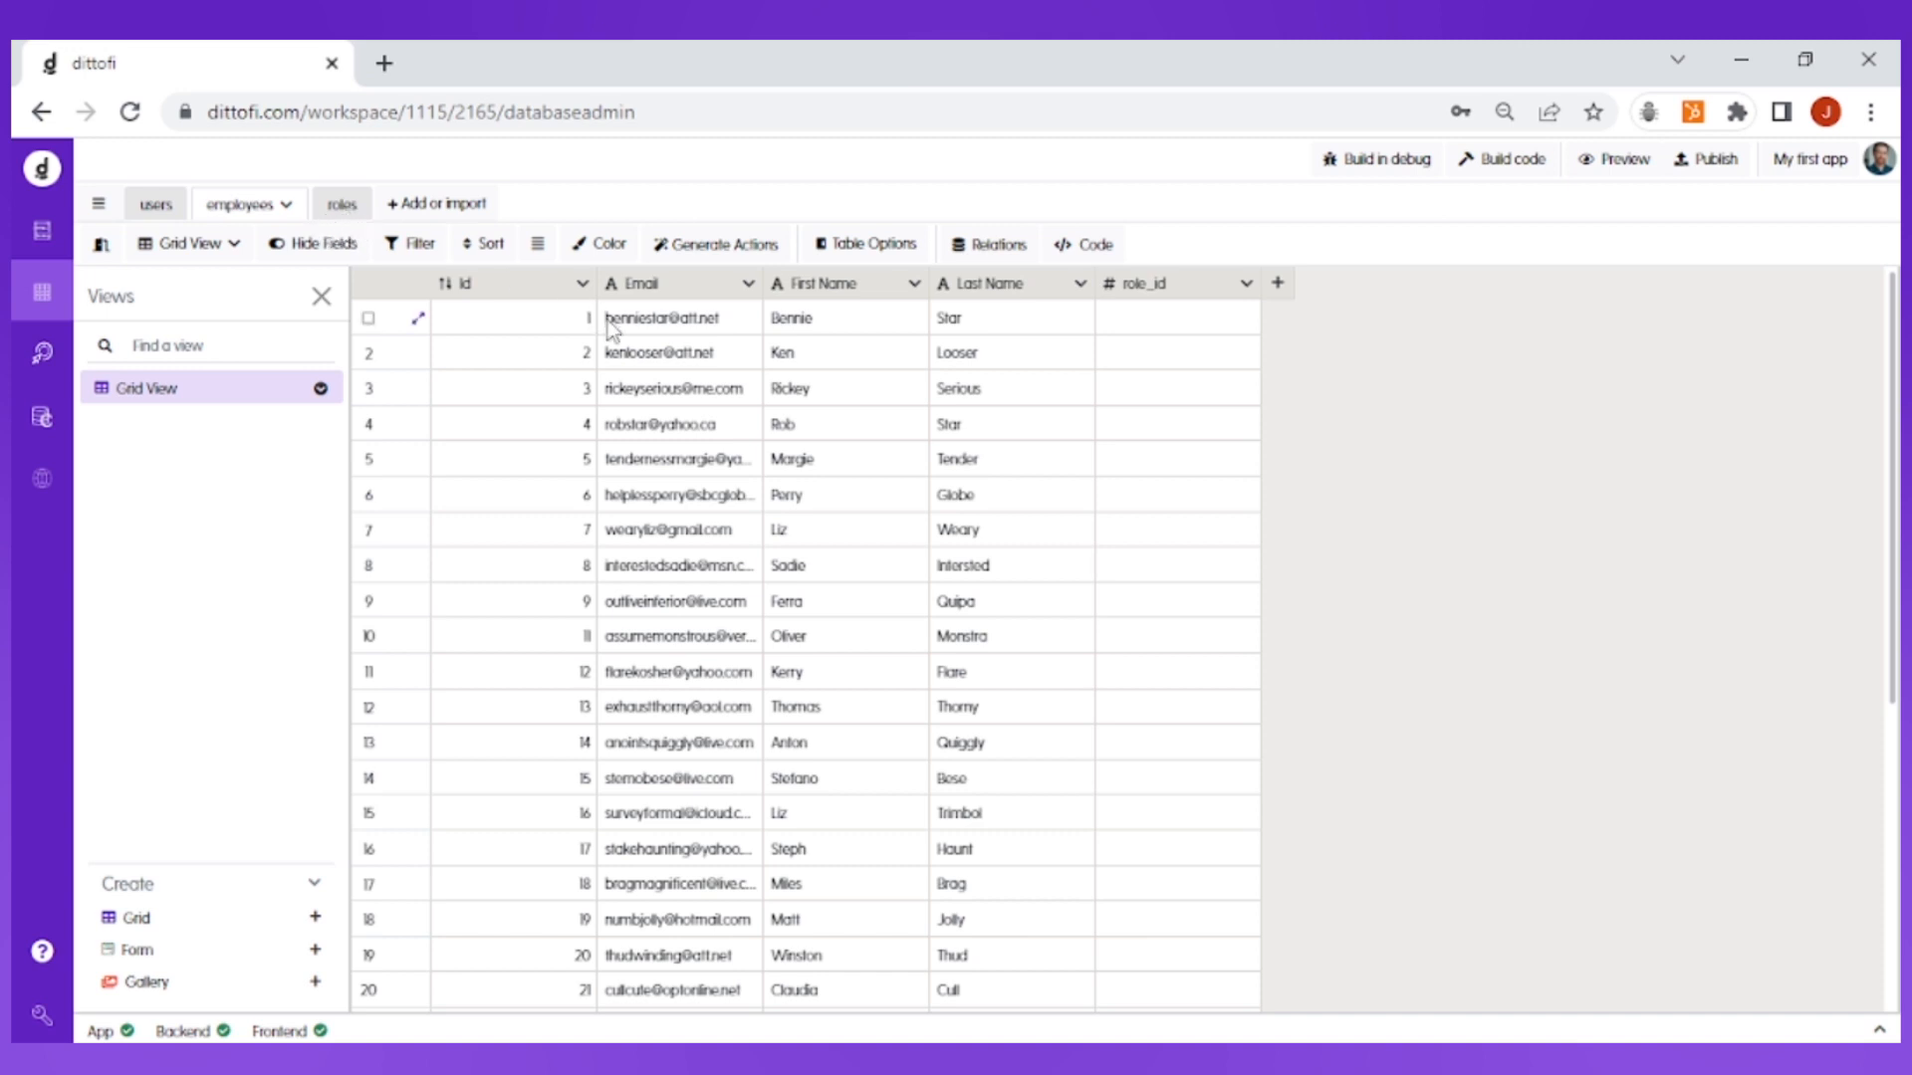
Step: Open the relations diagram and rearrange the employees and roles table boxes
{"action": "left_click", "coordinate": [997, 261]}
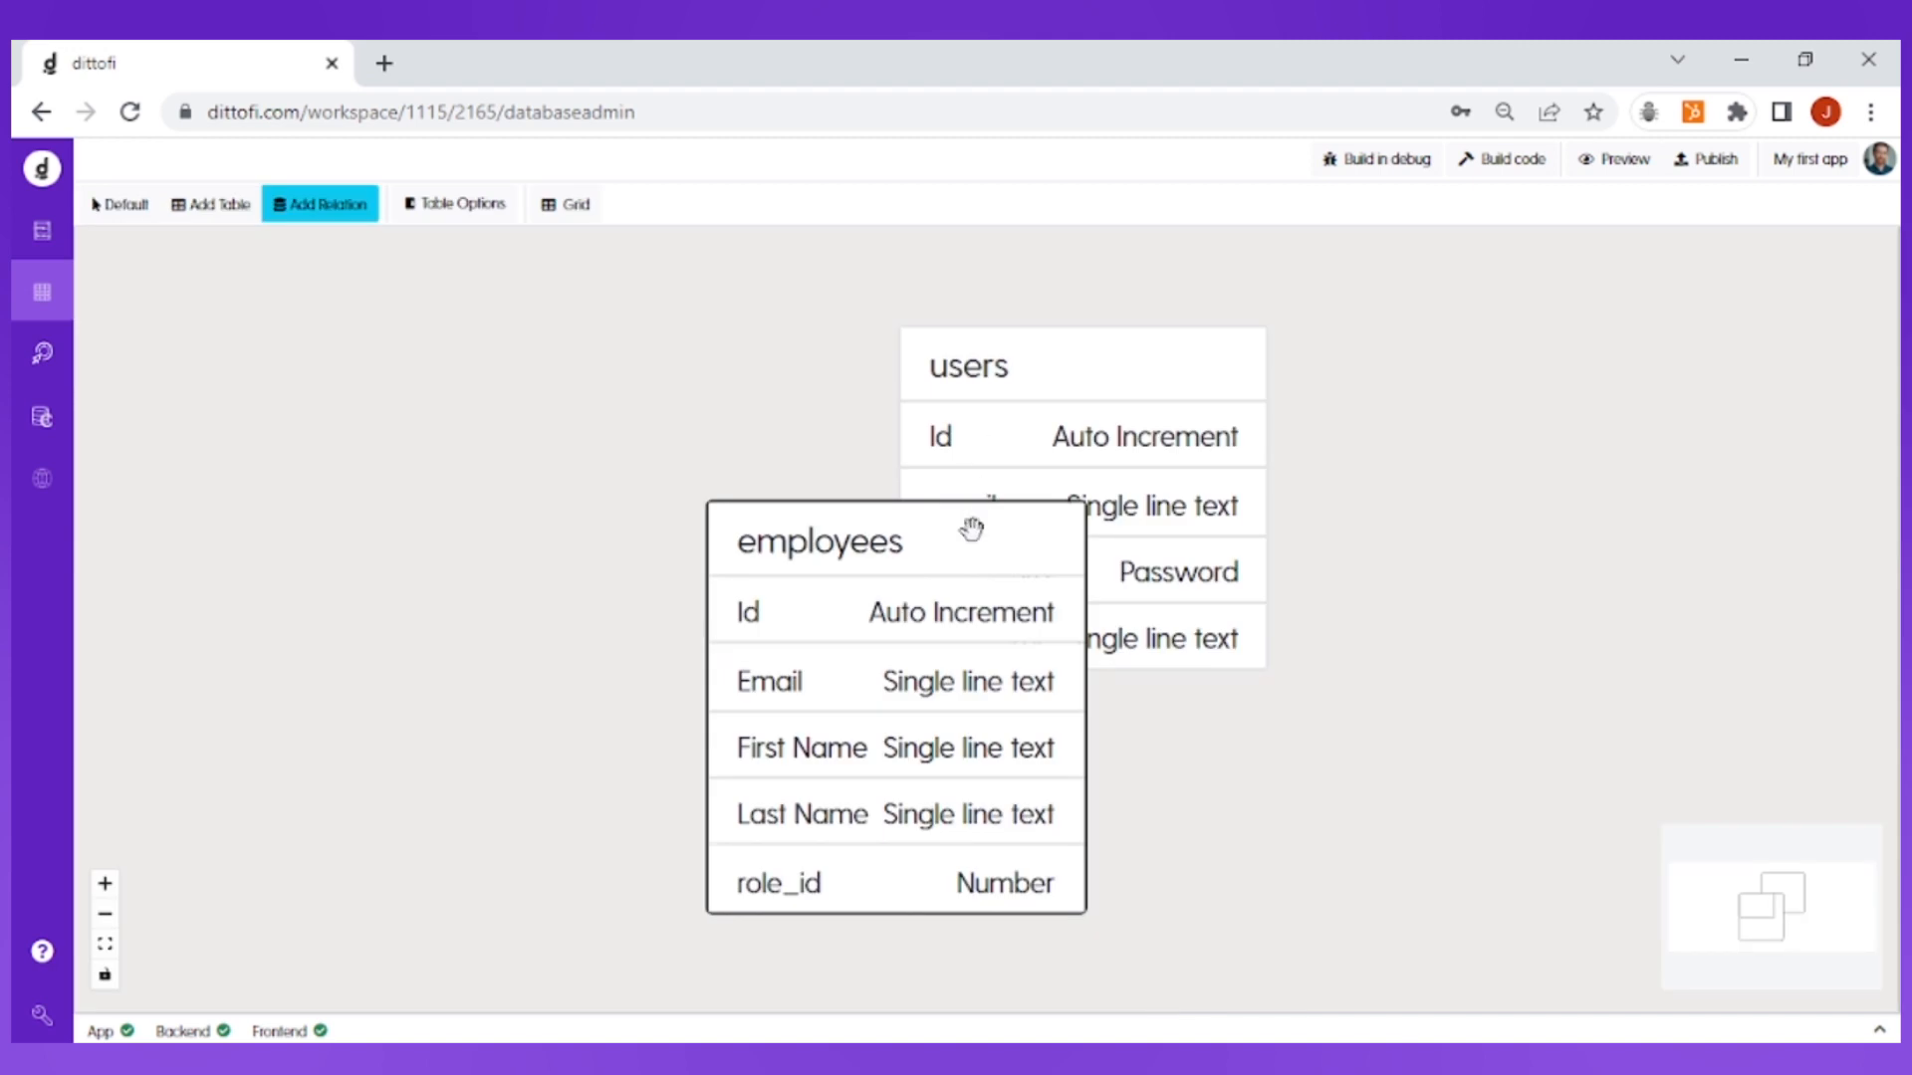
{"action": "left_click_drag", "start_coordinate": [973, 529], "coordinate": [449, 344]}
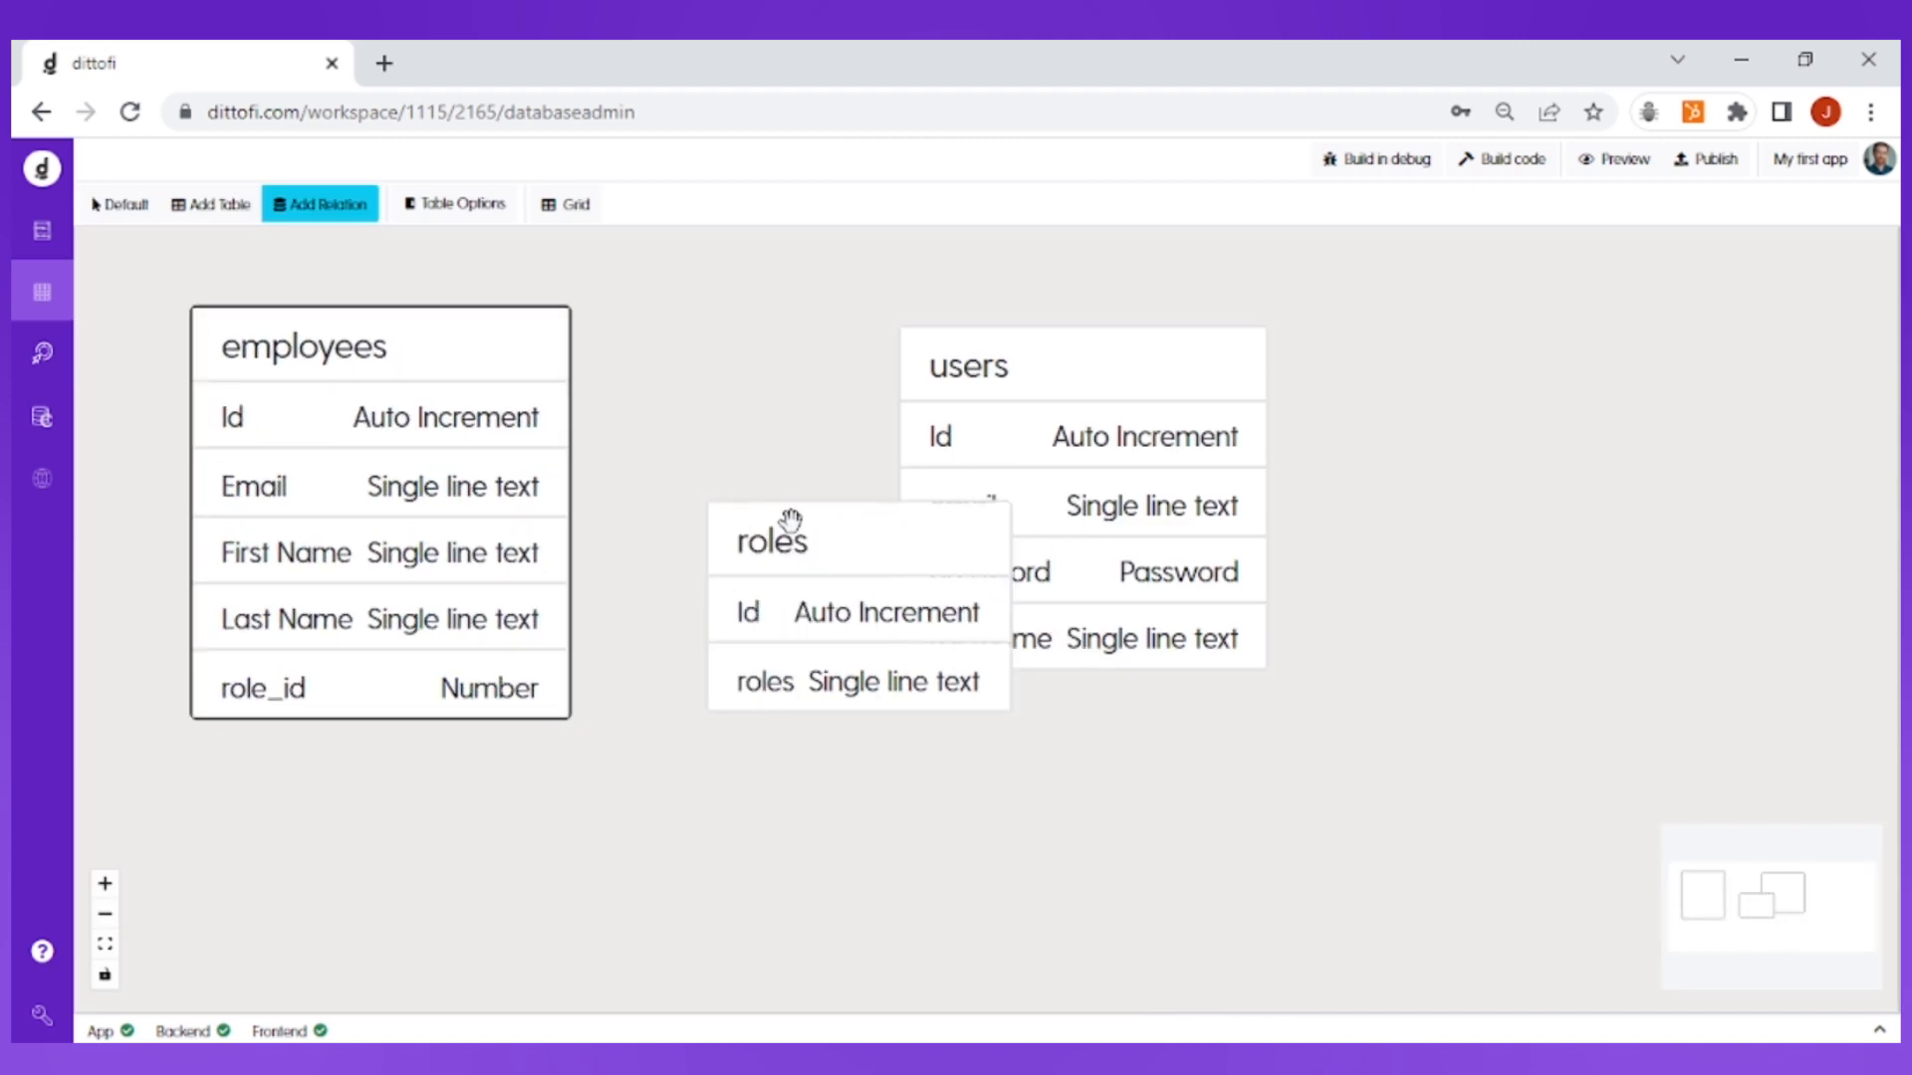
{"action": "left_click_drag", "start_coordinate": [785, 521], "coordinate": [745, 773]}
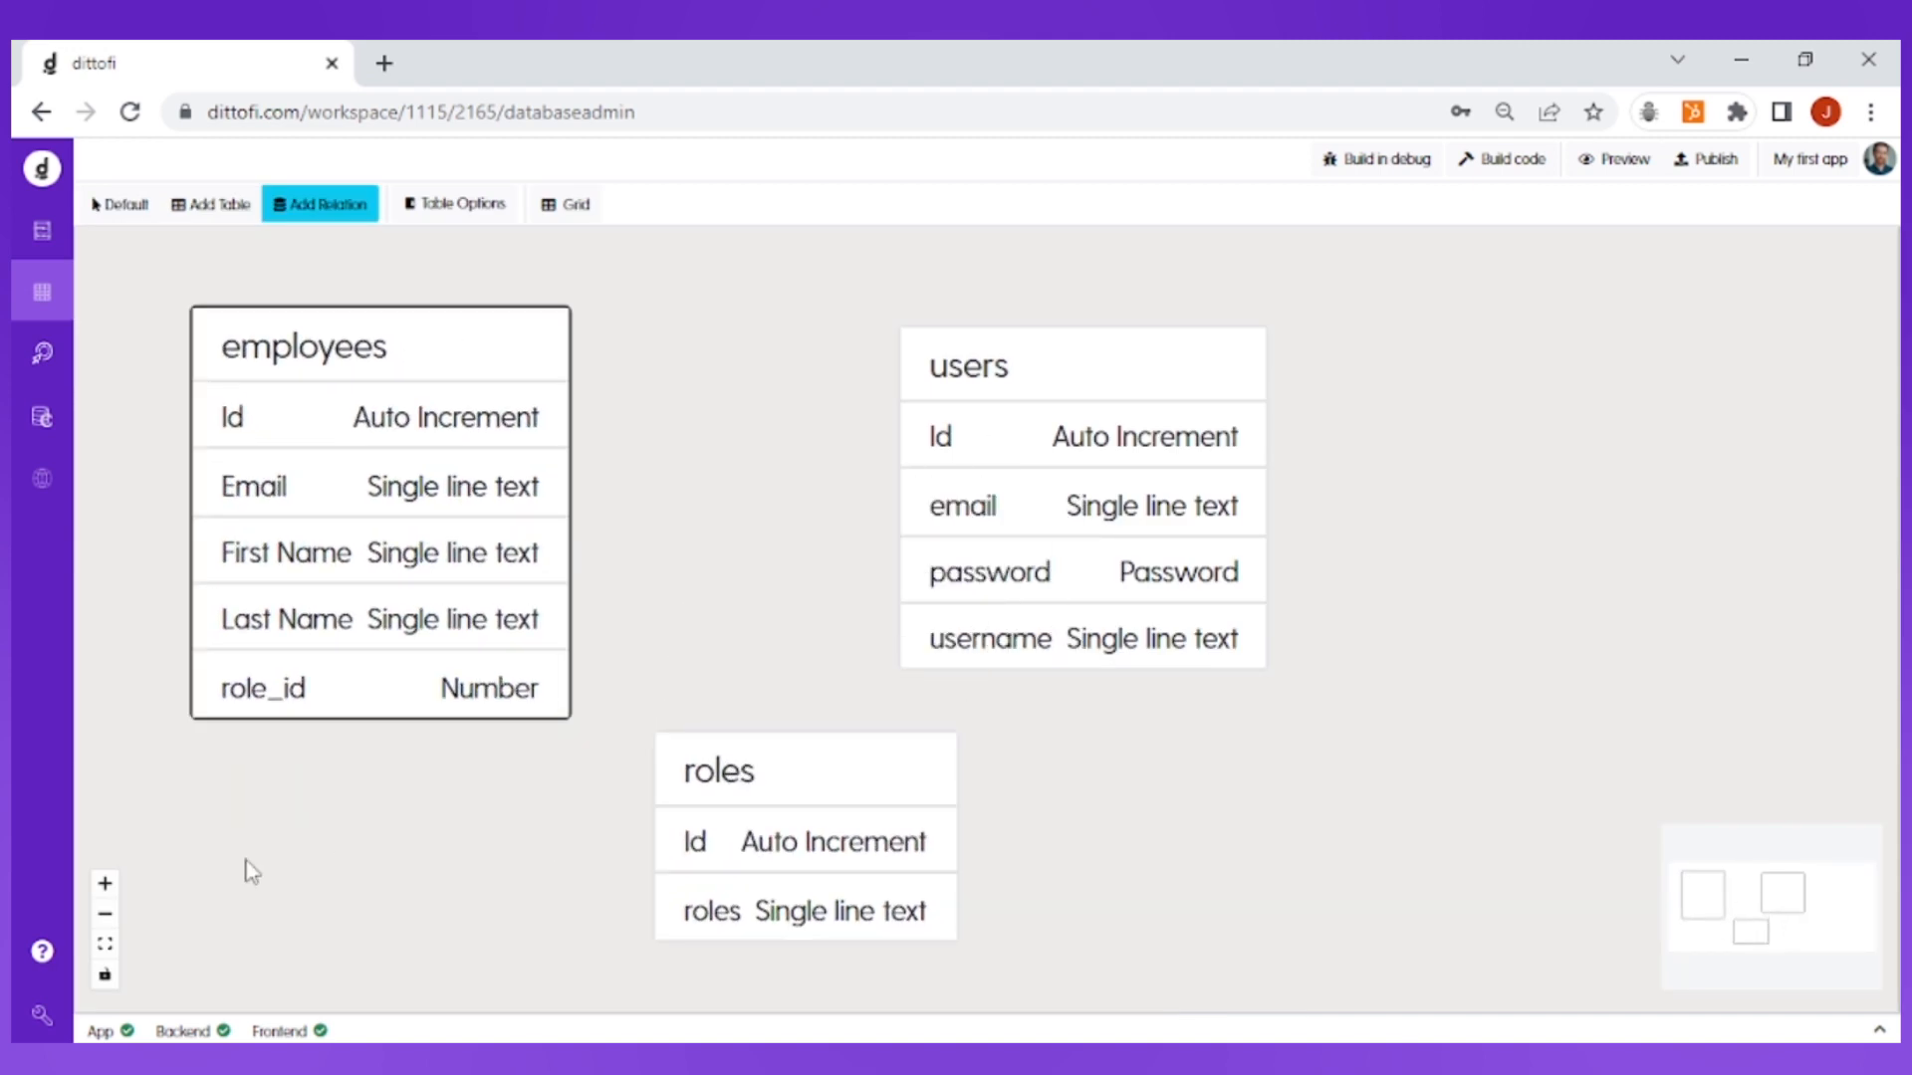
{"action": "left_click", "coordinate": [106, 914]}
{"action": "left_click", "coordinate": [106, 914]}
{"action": "left_click", "coordinate": [106, 914]}
{"action": "left_click", "coordinate": [105, 915]}
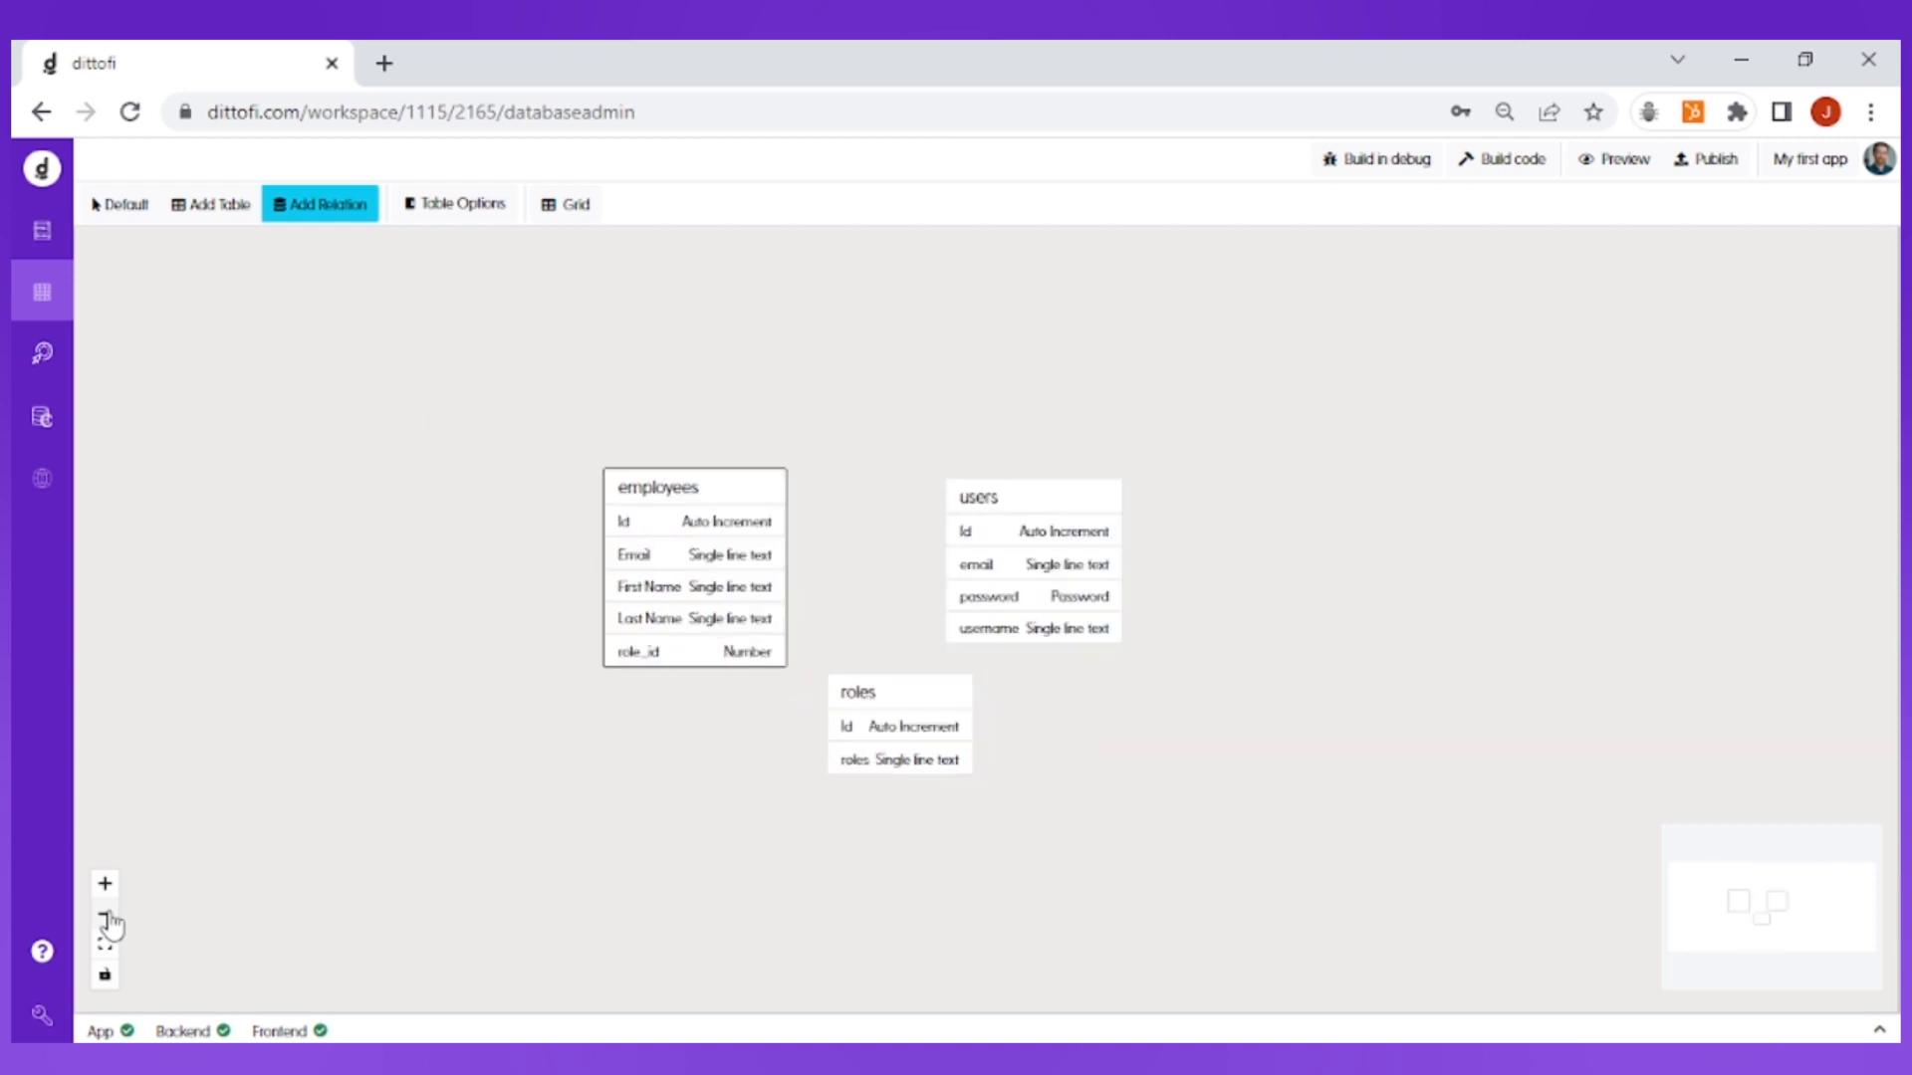
{"action": "left_click_drag", "start_coordinate": [738, 486], "coordinate": [592, 324]}
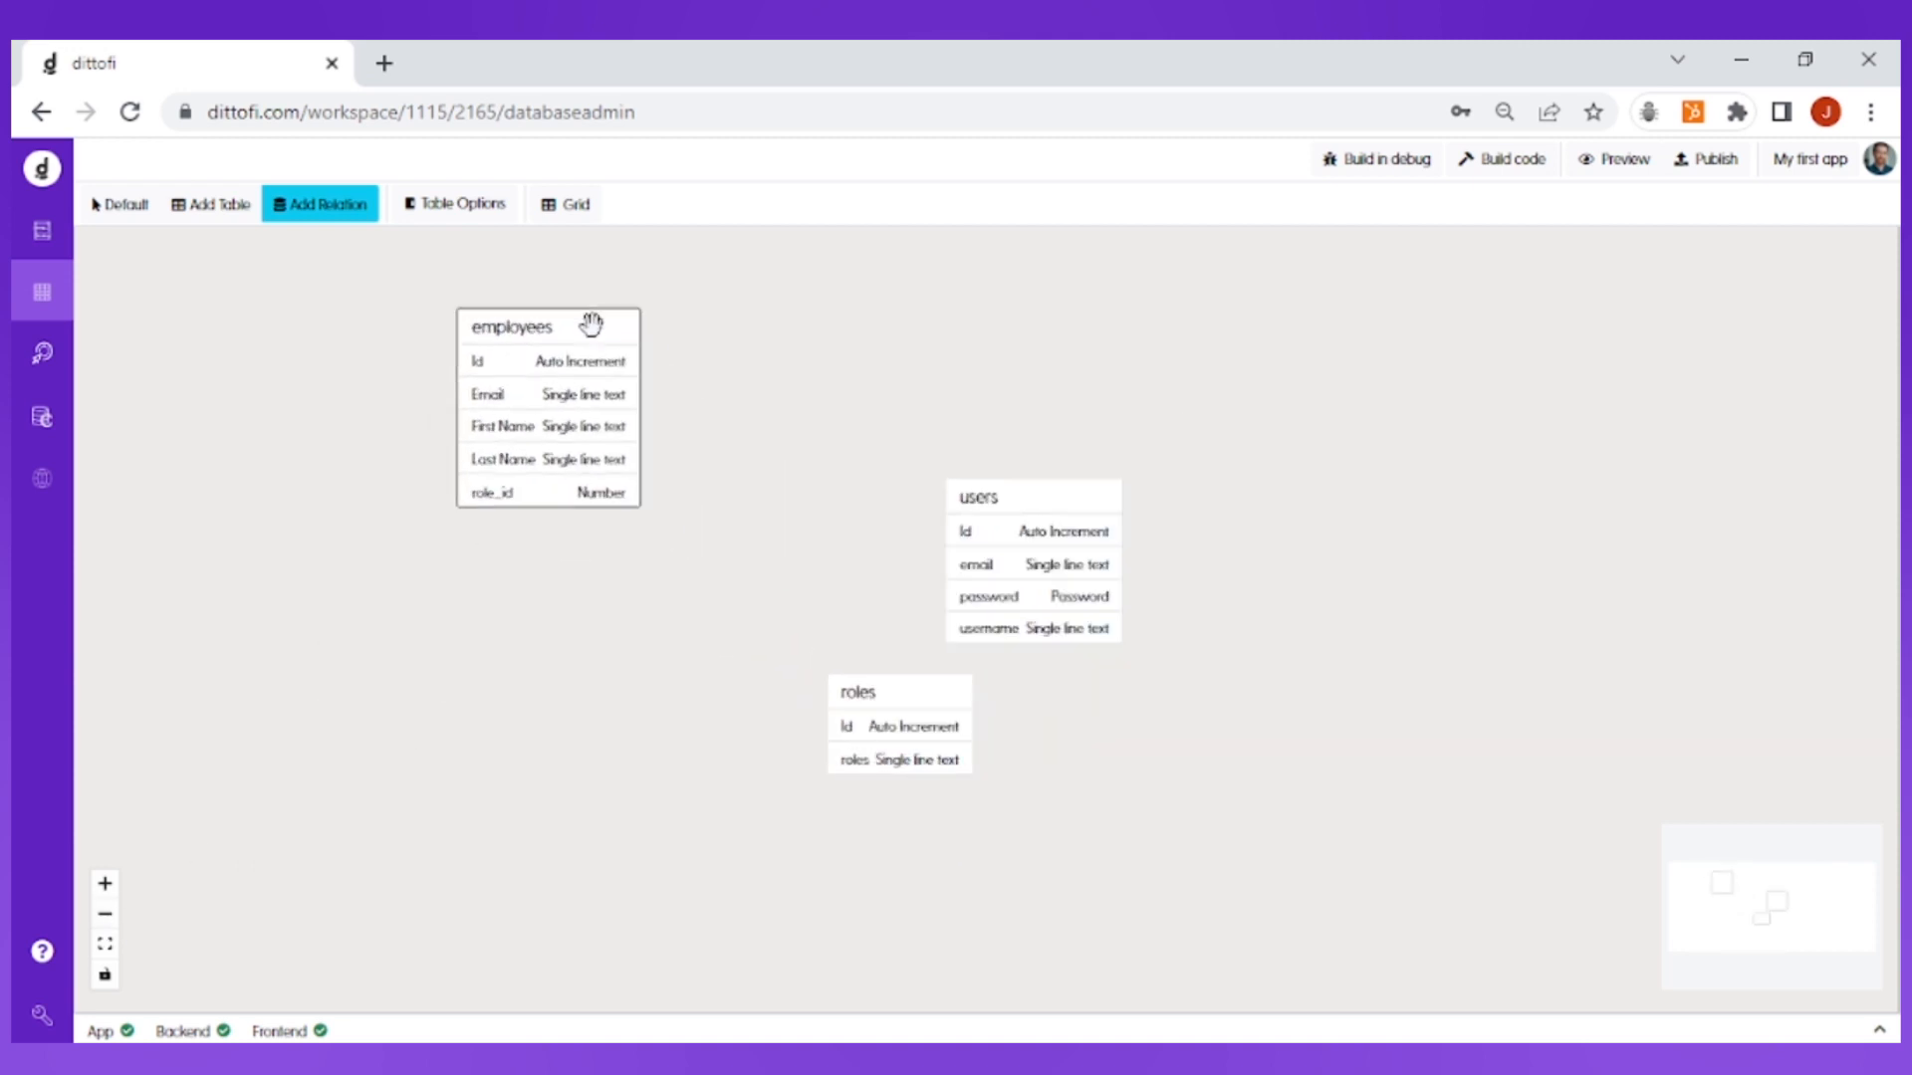
{"action": "left_click_drag", "start_coordinate": [924, 691], "coordinate": [697, 669]}
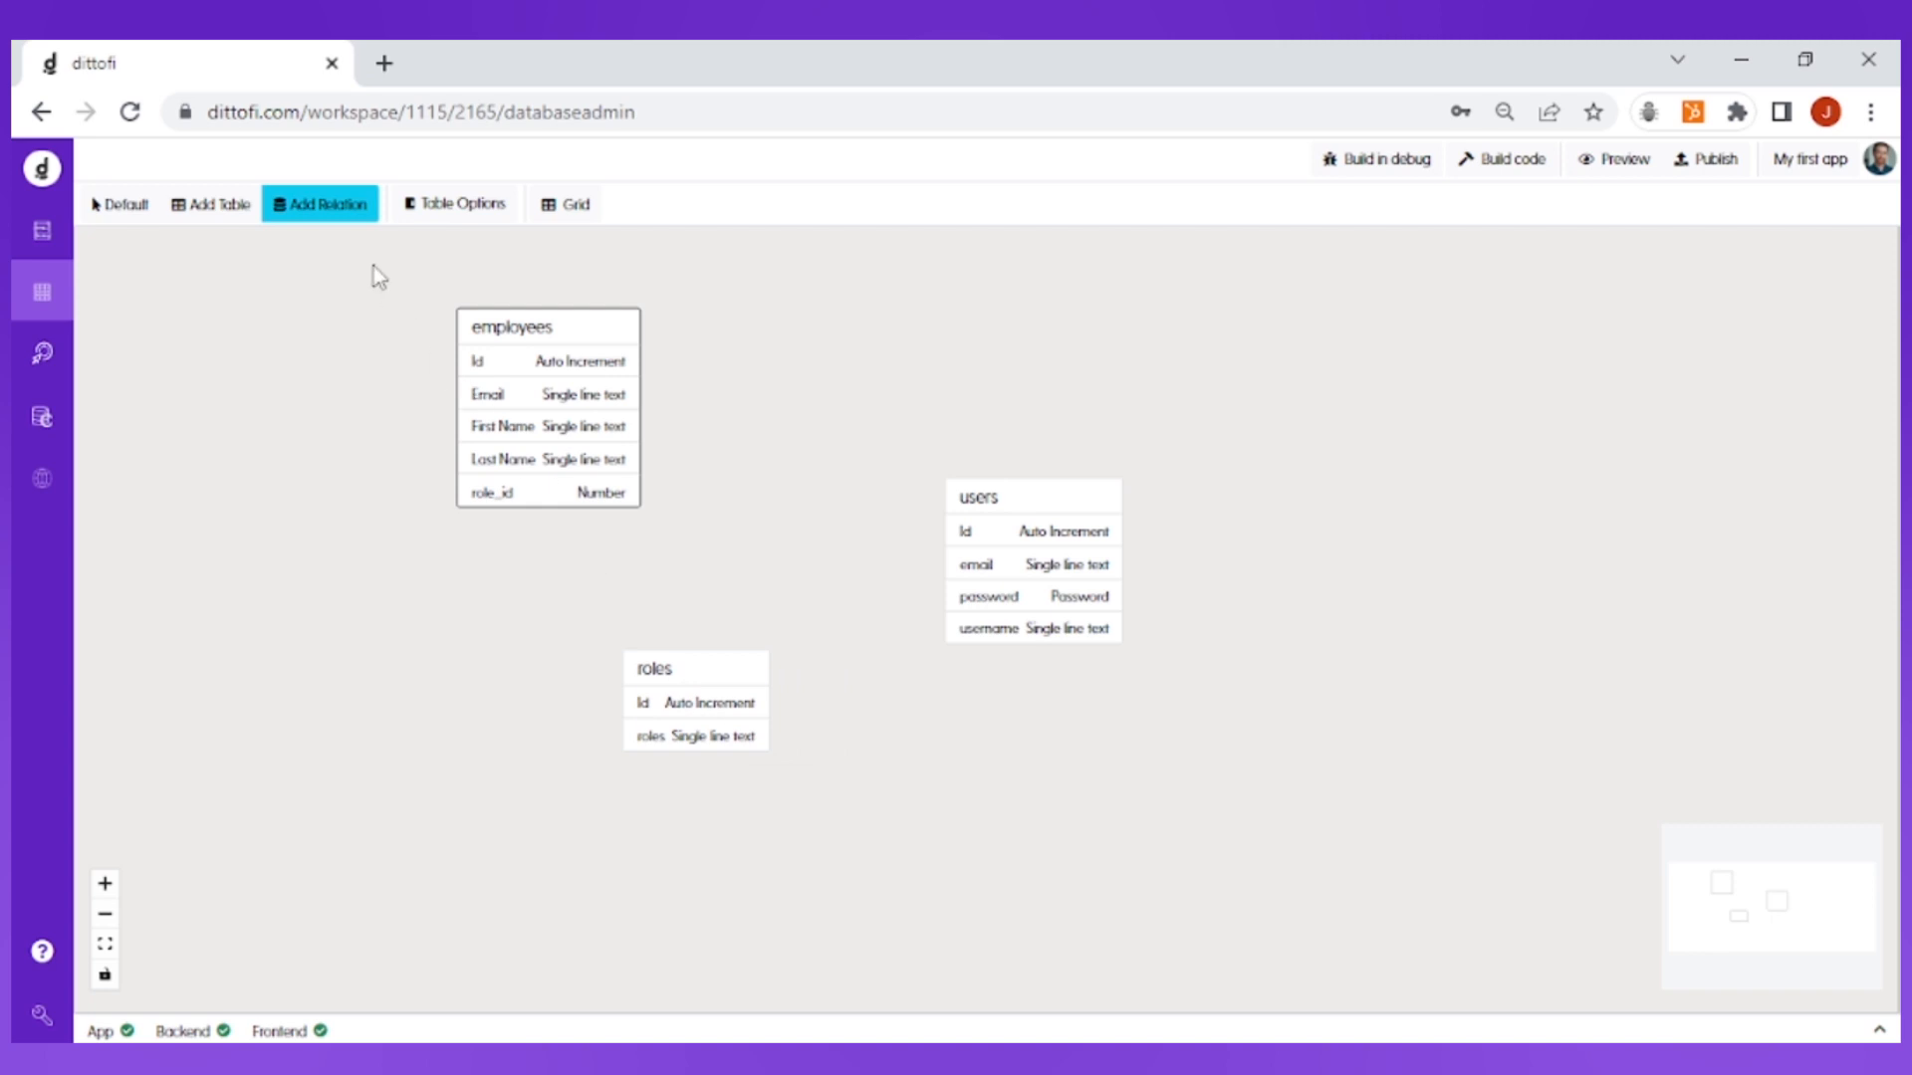
Step: Create a relation from the employees role_id field to the roles Id field and reposition the employees and users boxes
{"action": "left_click", "coordinate": [344, 212]}
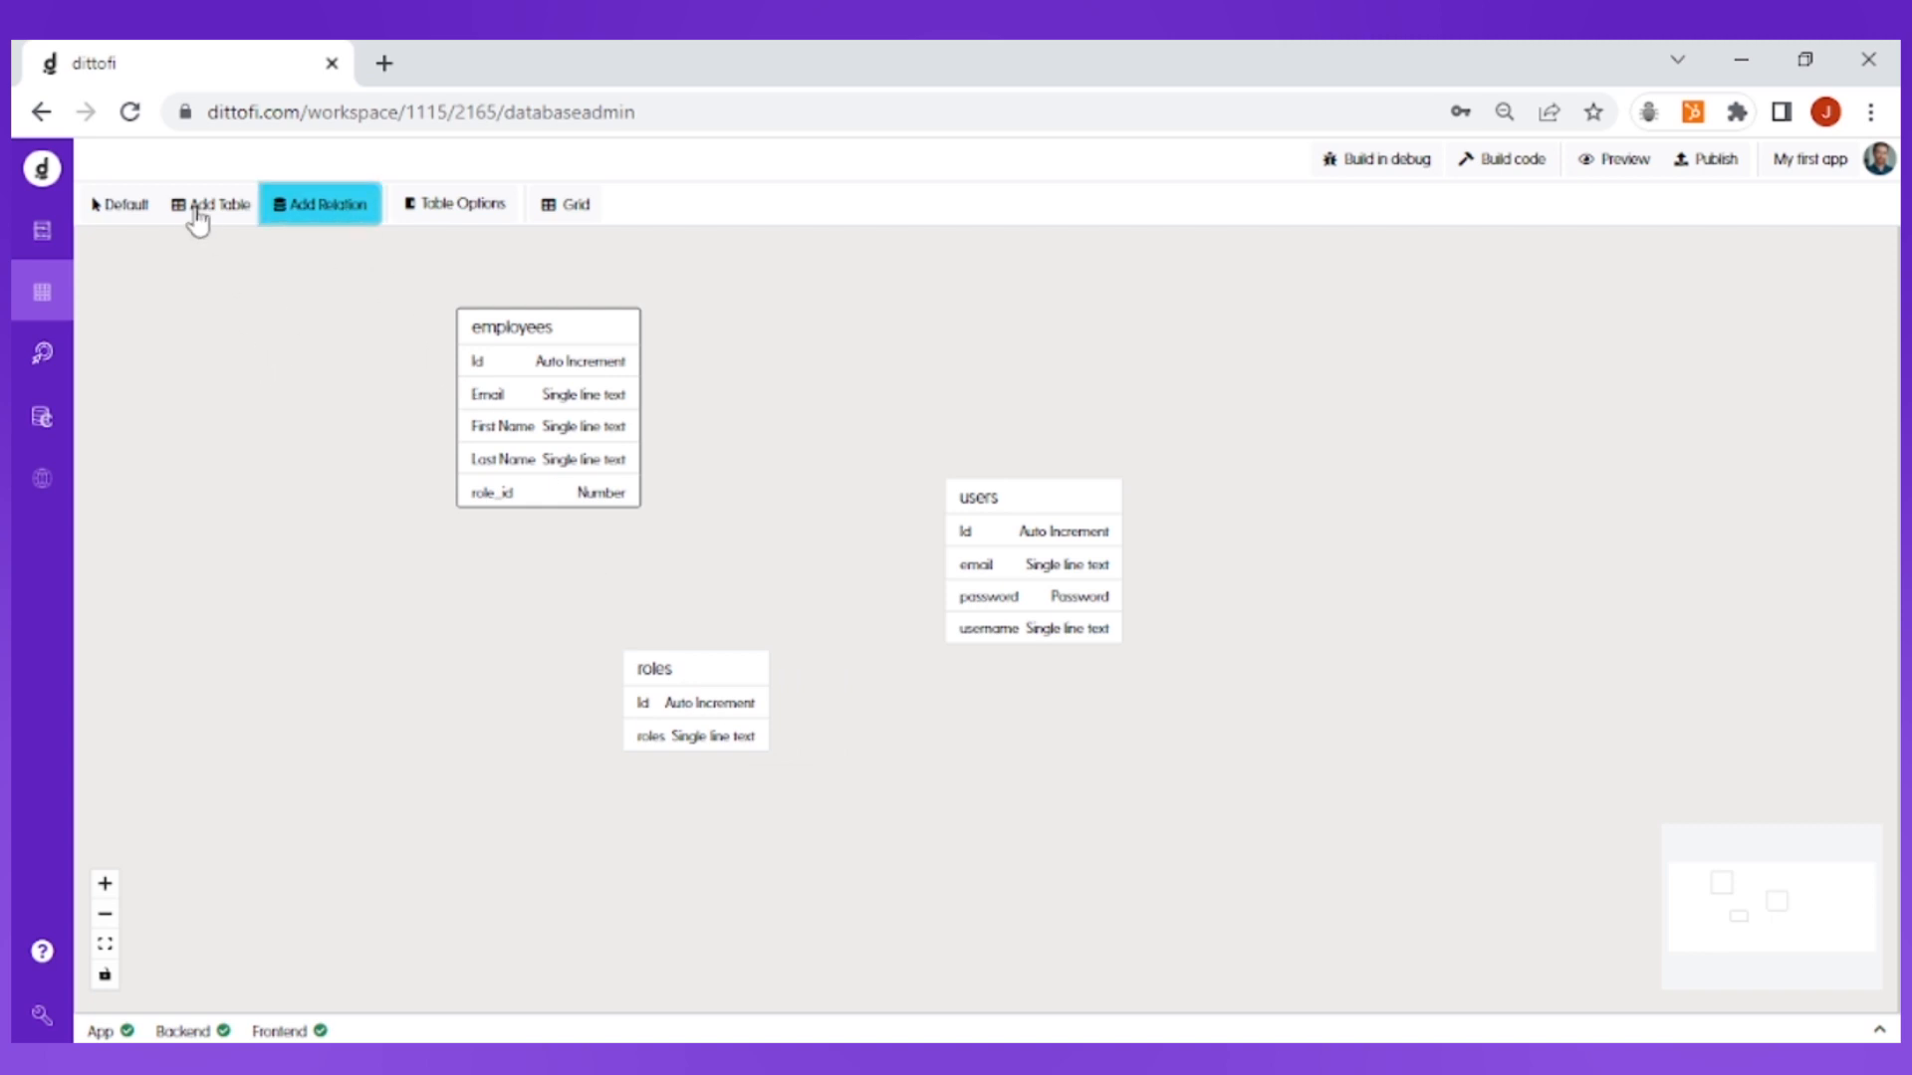
{"action": "left_click", "coordinate": [136, 209]}
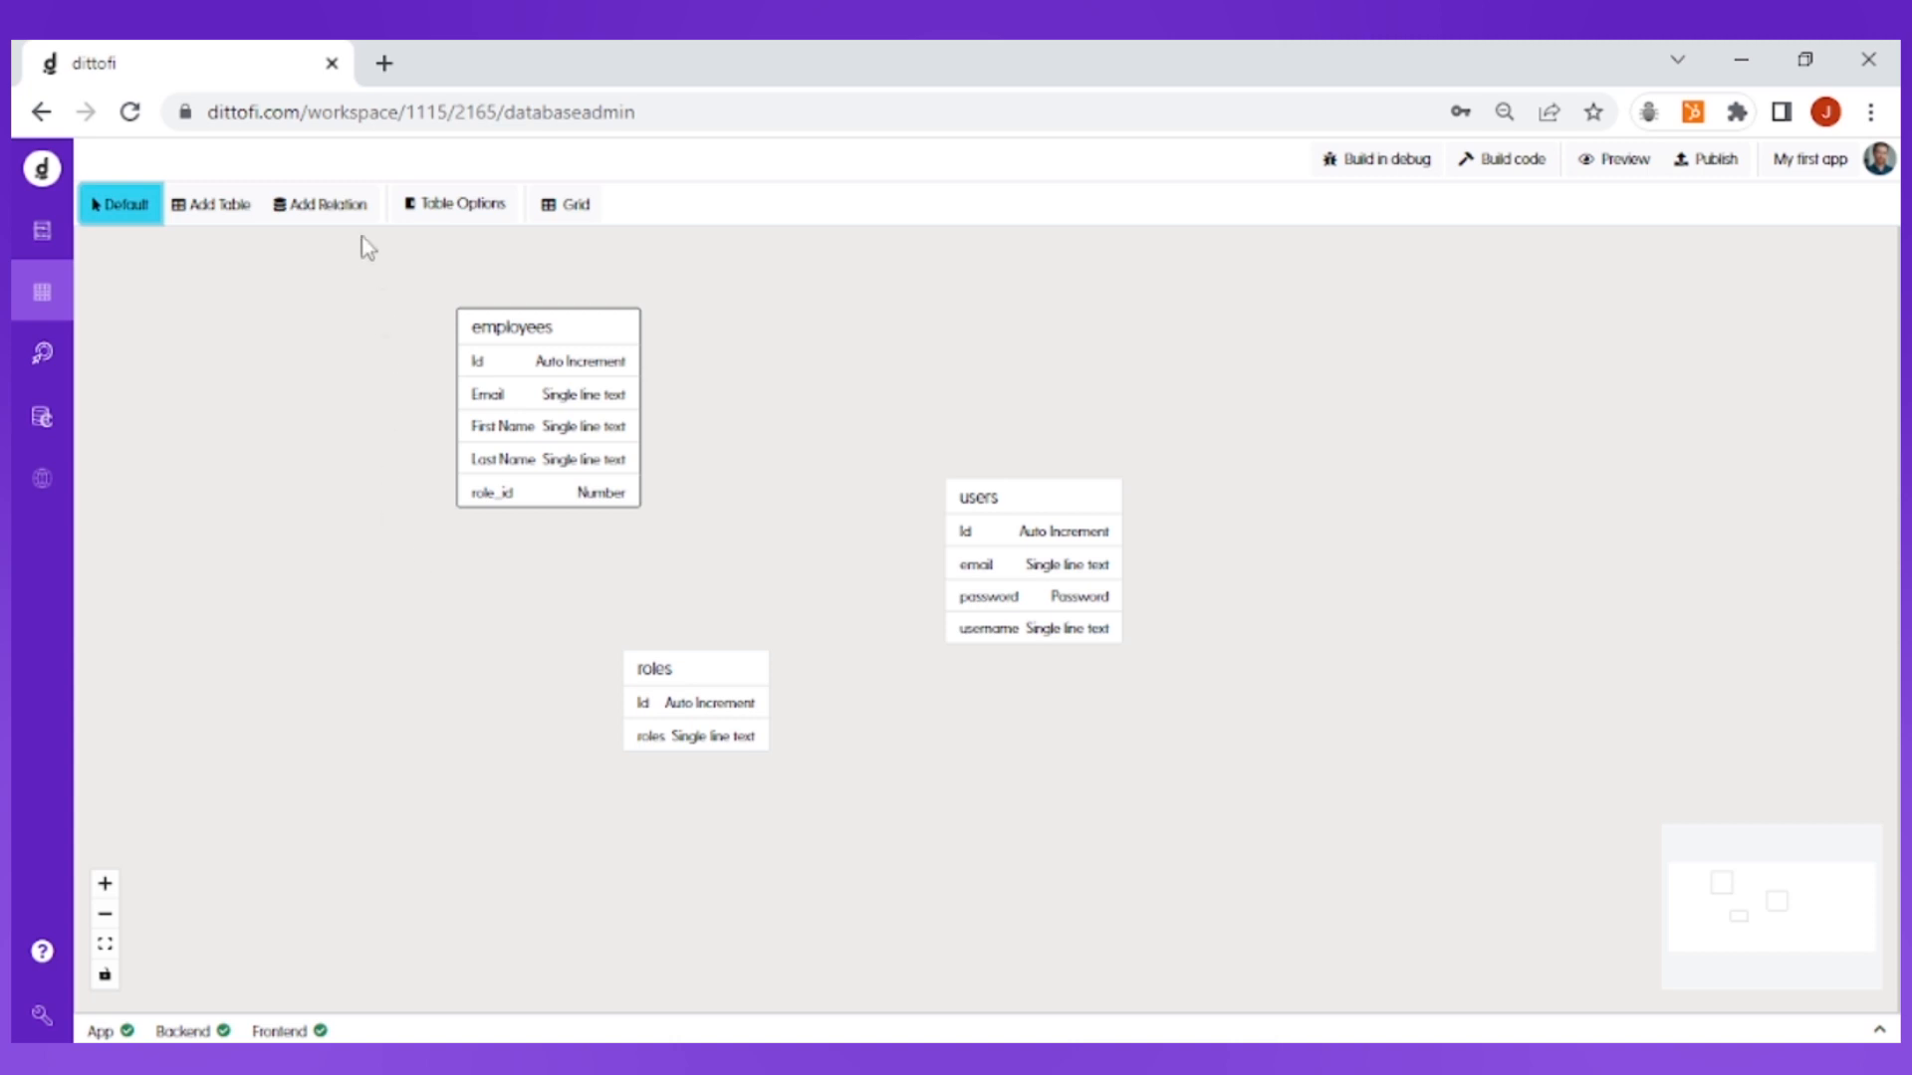
{"action": "left_click", "coordinate": [337, 221]}
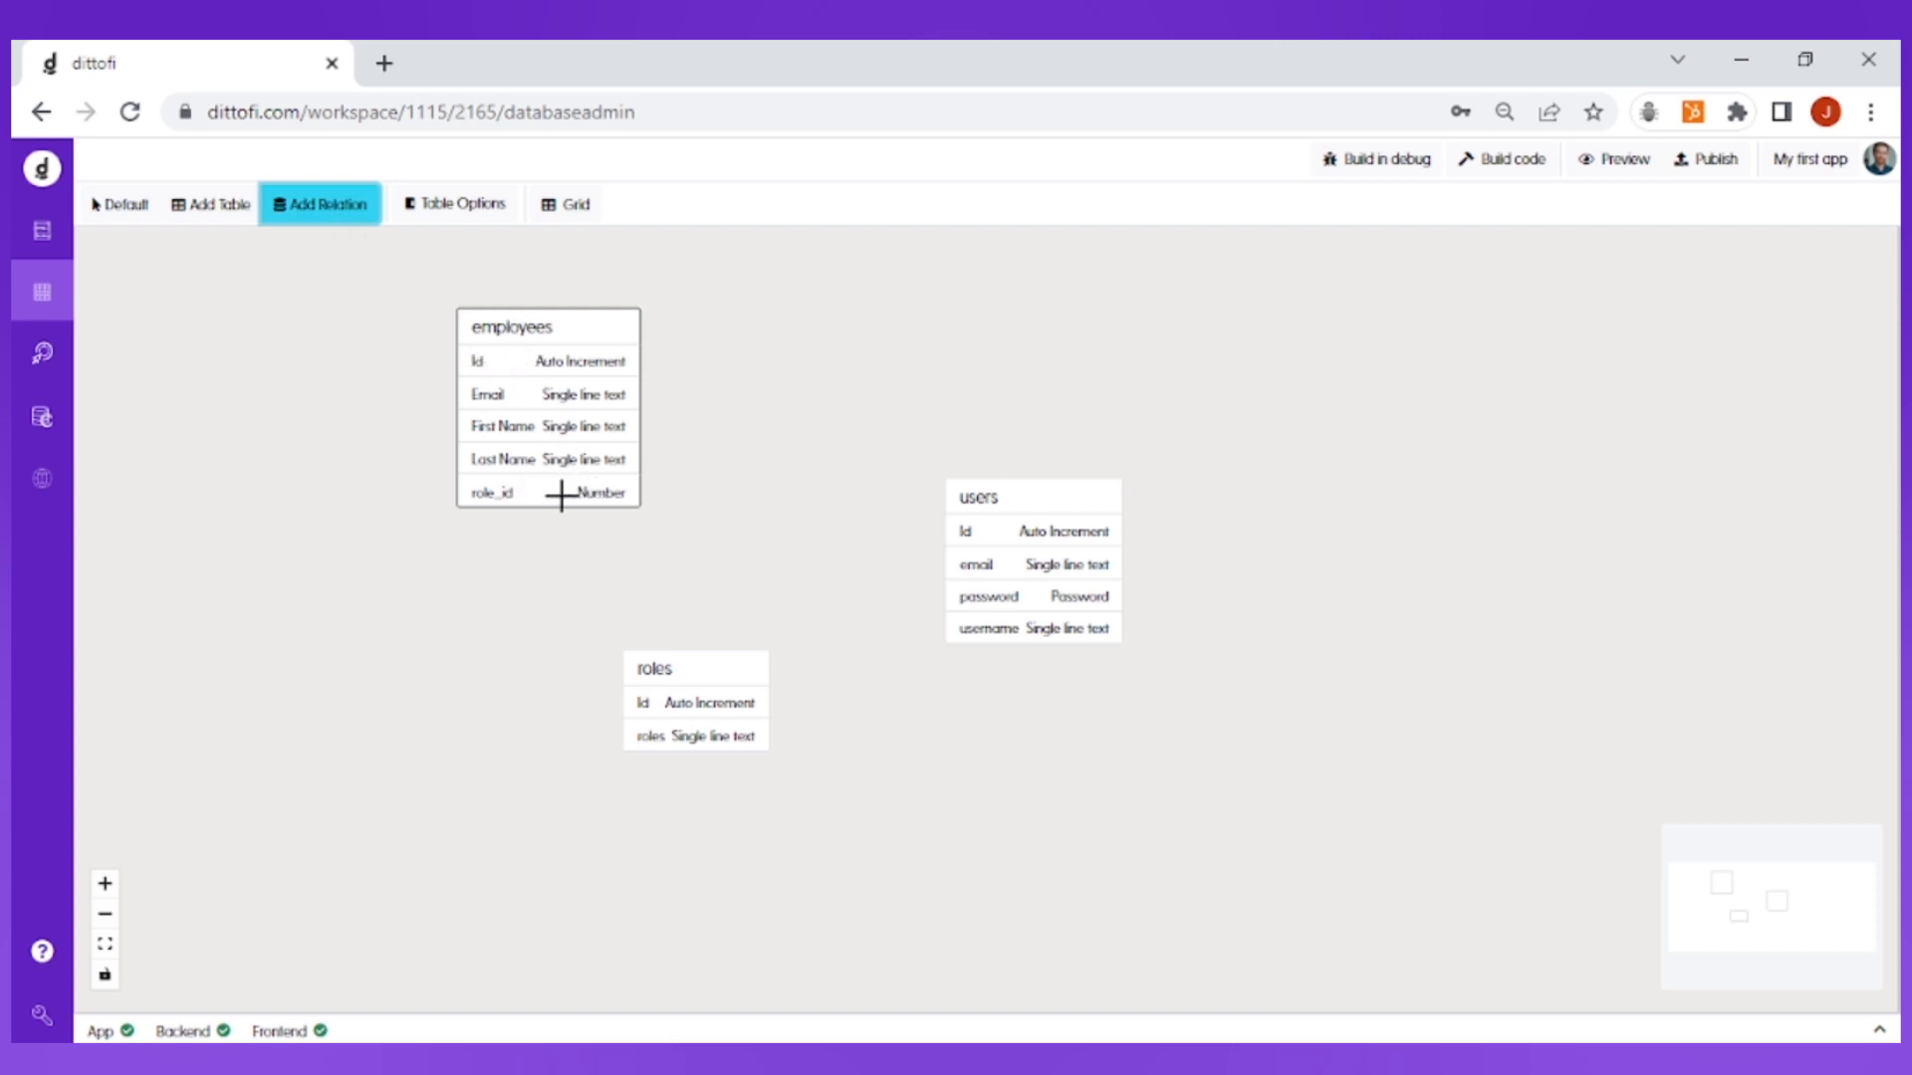
{"action": "left_click_drag", "start_coordinate": [610, 492], "coordinate": [843, 617]}
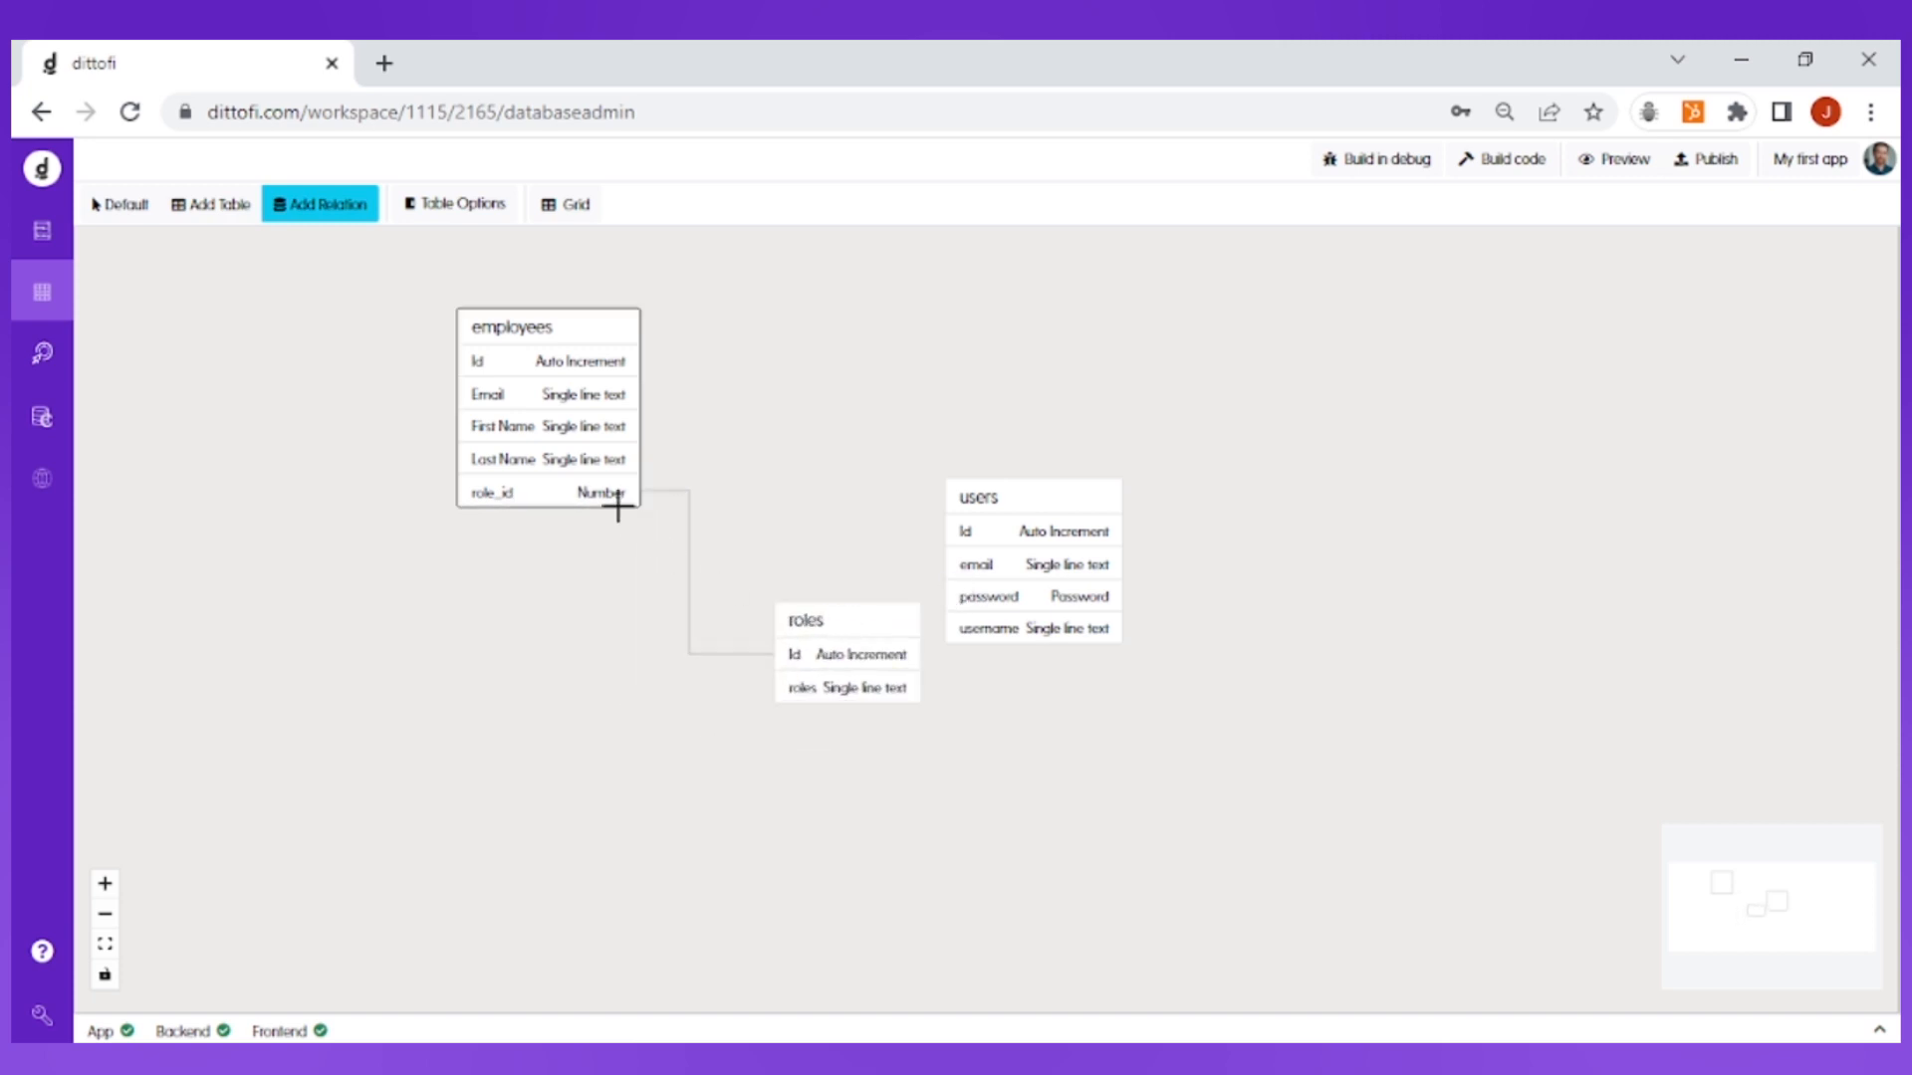
{"action": "left_click_drag", "start_coordinate": [589, 335], "coordinate": [486, 377]}
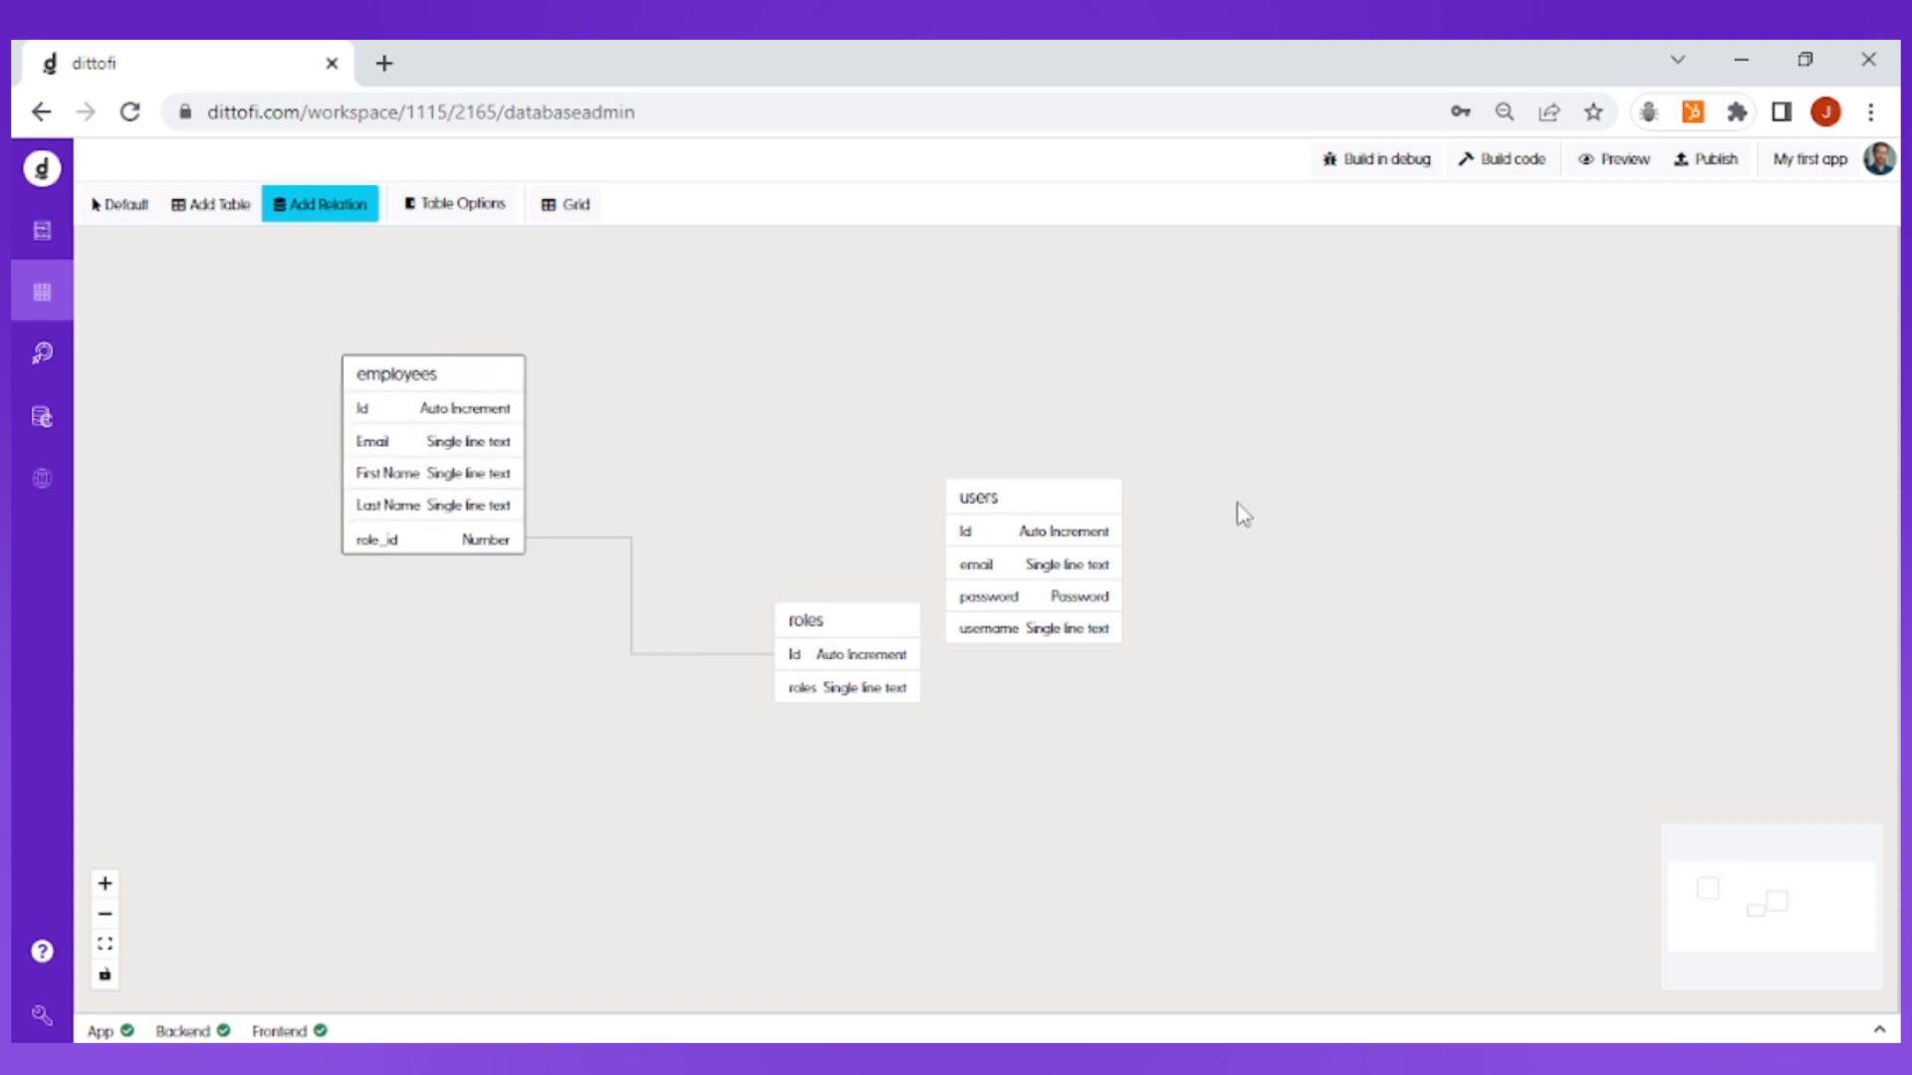
{"action": "left_click_drag", "start_coordinate": [1042, 491], "coordinate": [872, 342]}
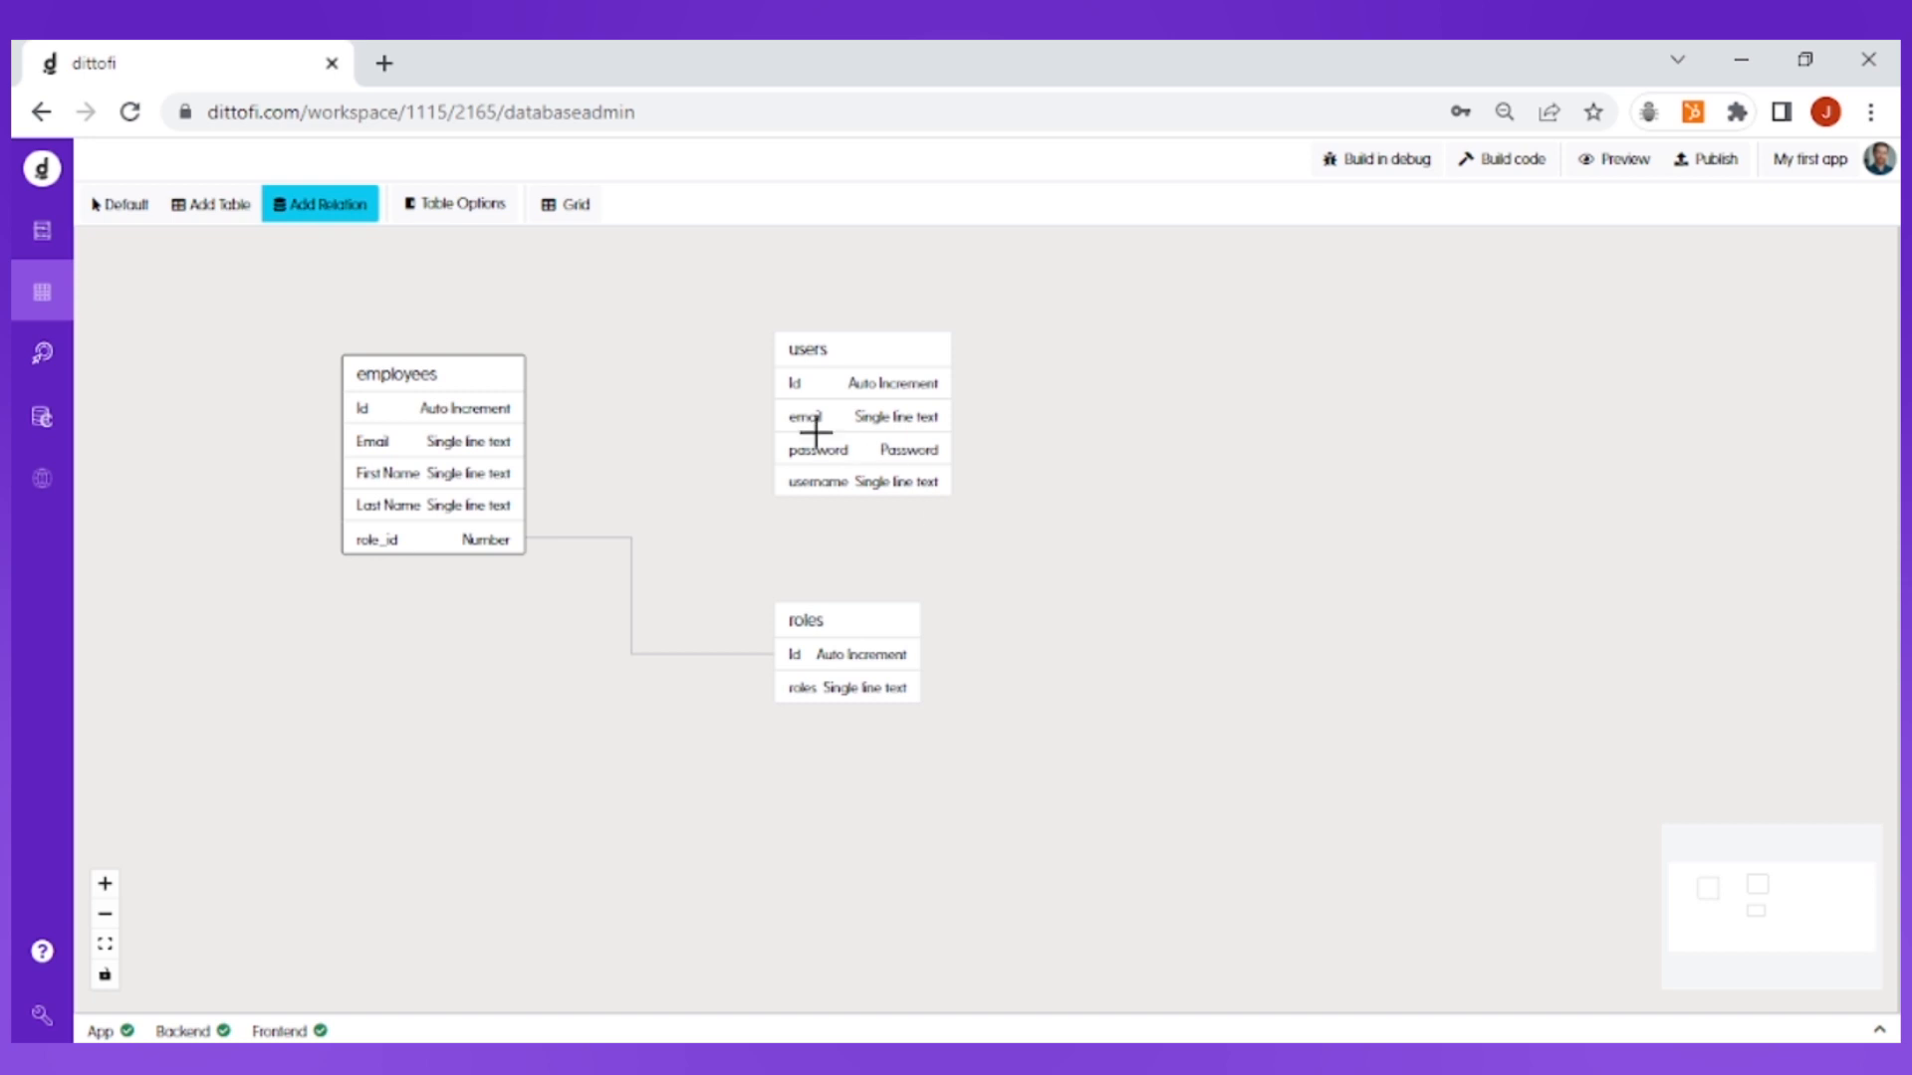
Step: Switch between the grid and the relations diagram to review the new link
{"action": "left_click", "coordinate": [576, 205]}
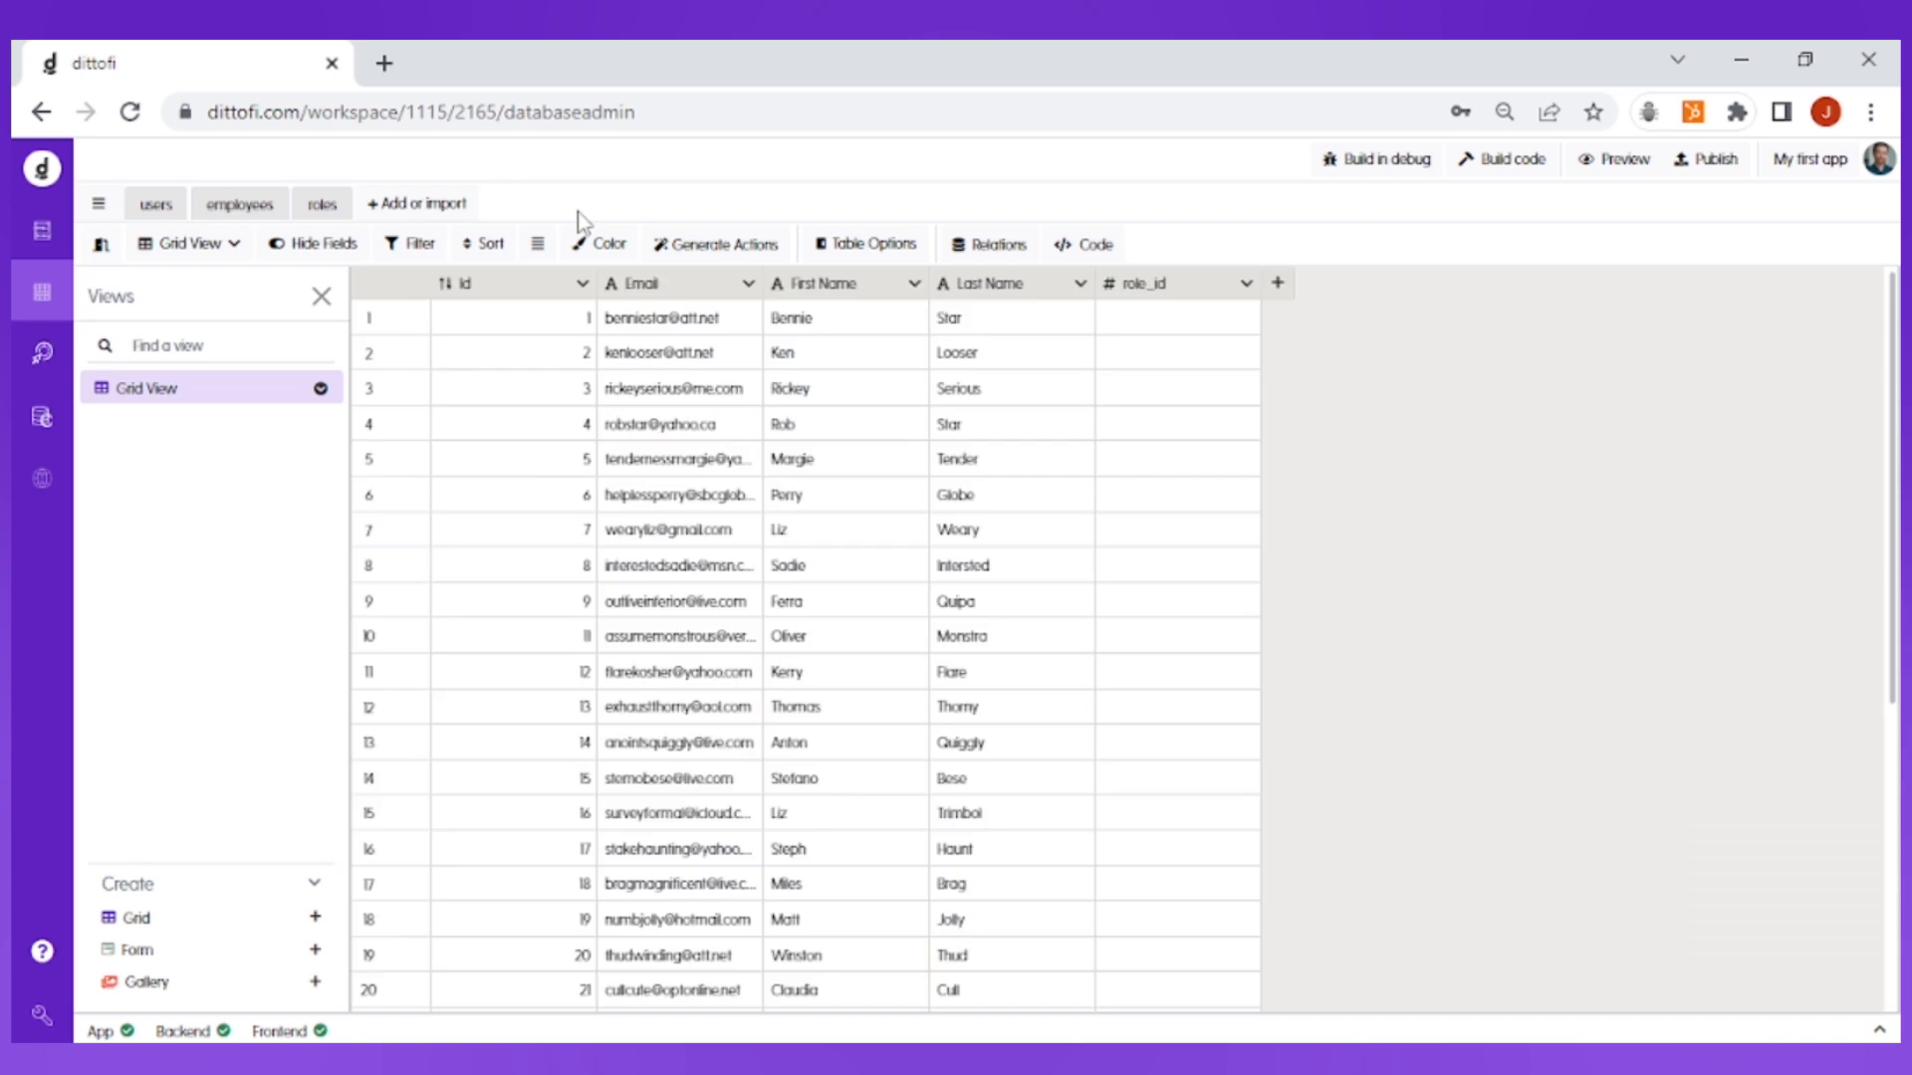
{"action": "left_click", "coordinate": [986, 254]}
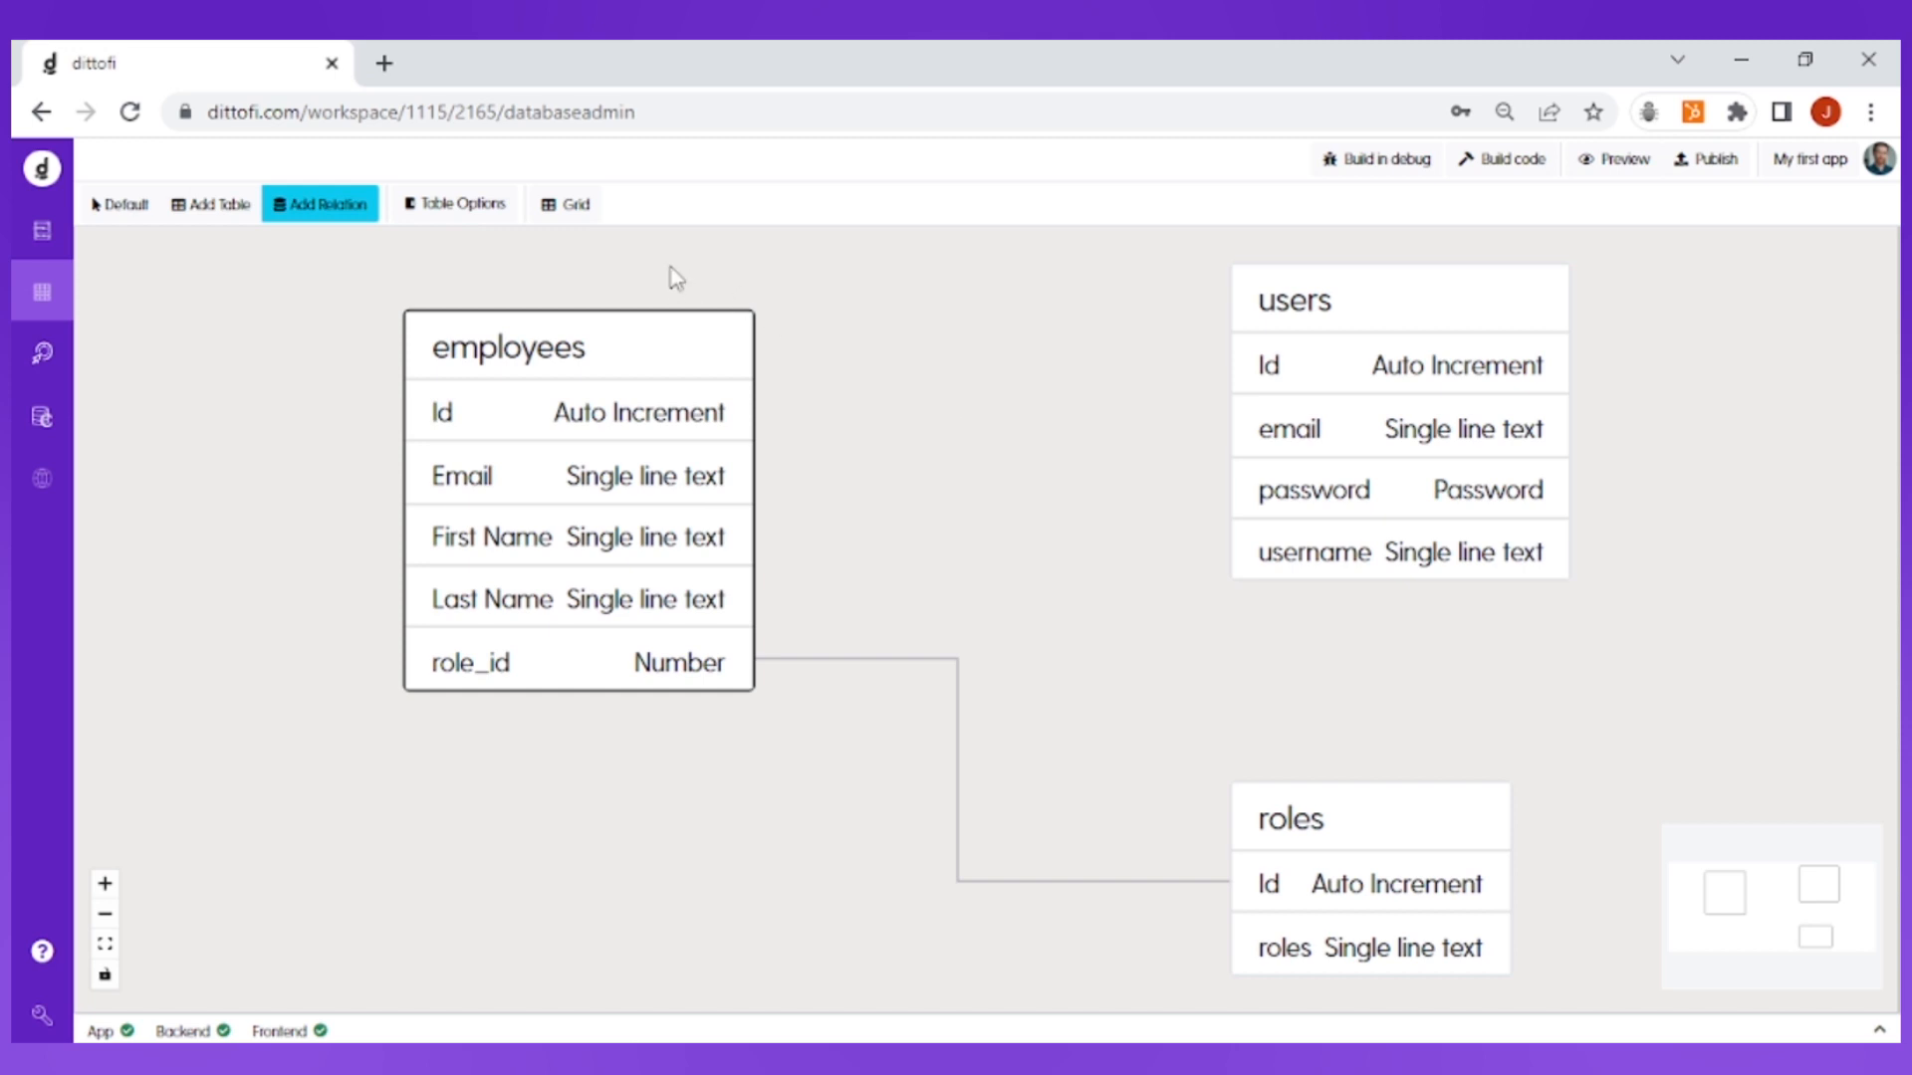
{"action": "left_click", "coordinate": [574, 221]}
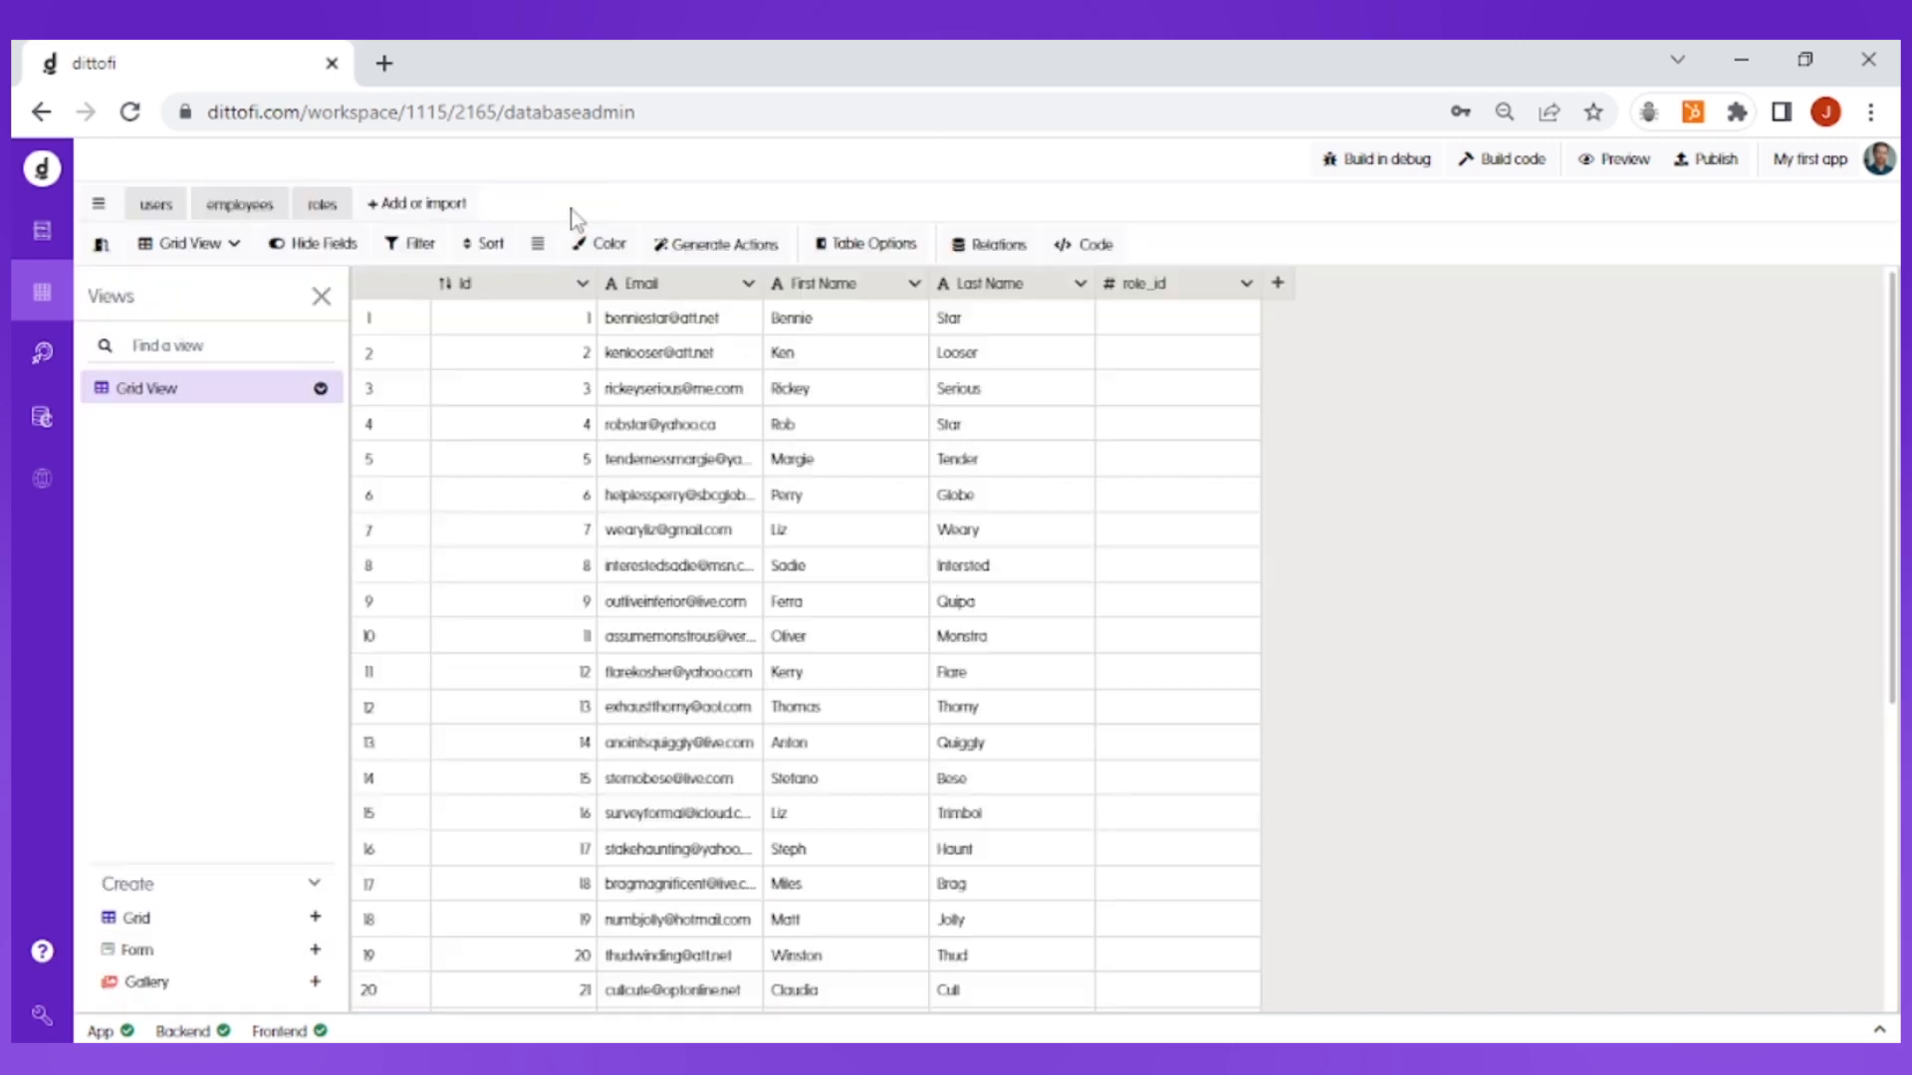